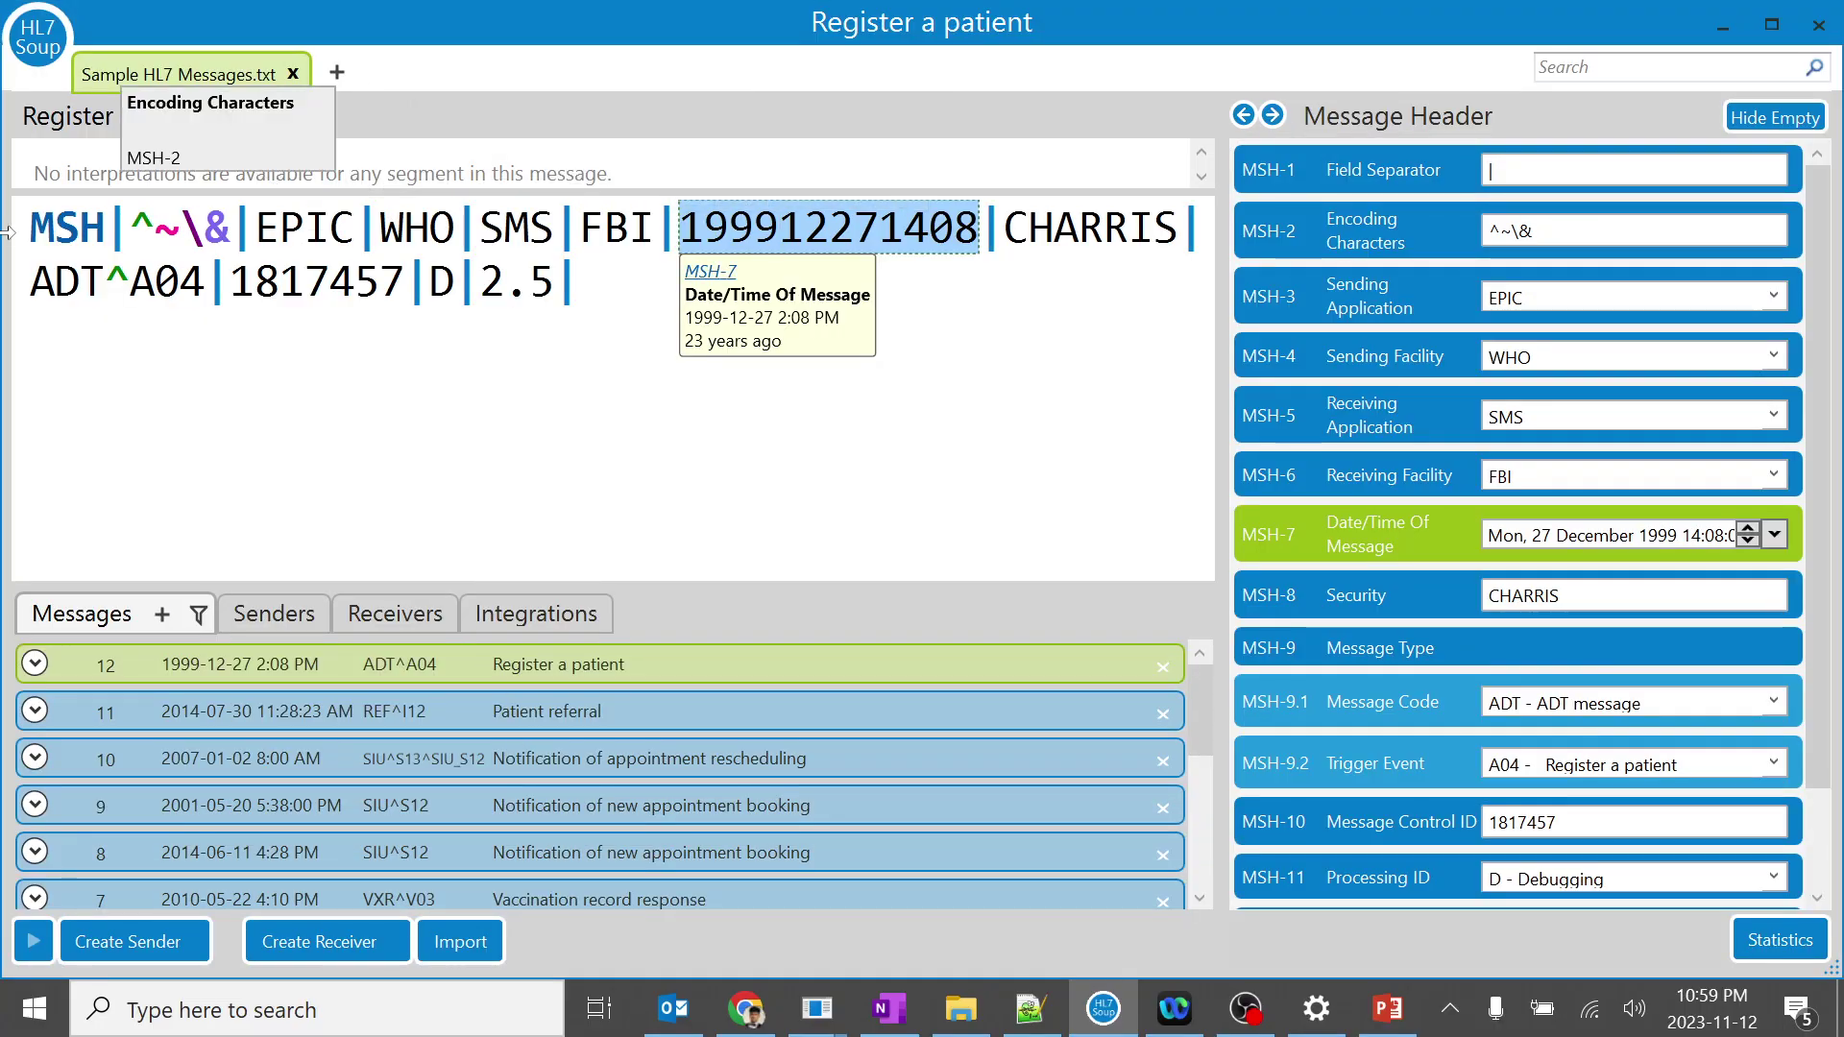
Go through the message header fields one by one, from the field separator (MSH-1) to the date/time of message (MSH-7).
click(116, 227)
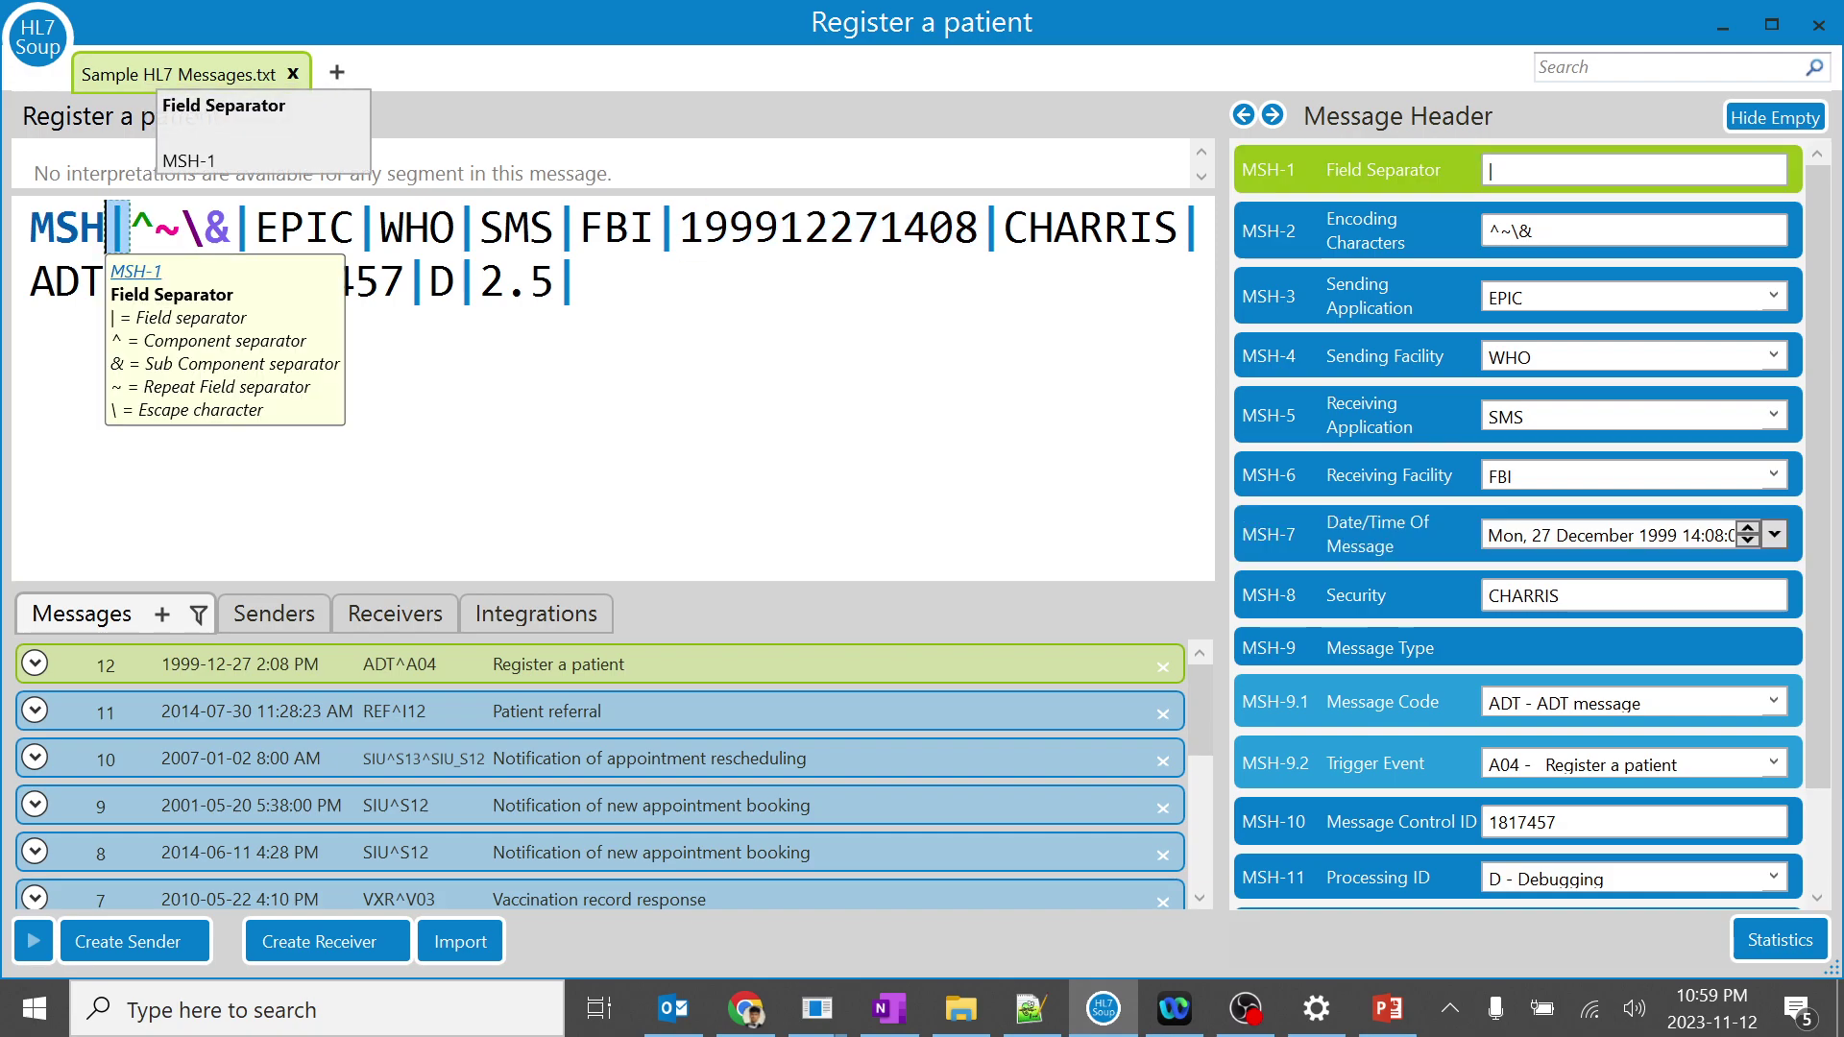
key(Tab)
key(Tab)
key(Tab)
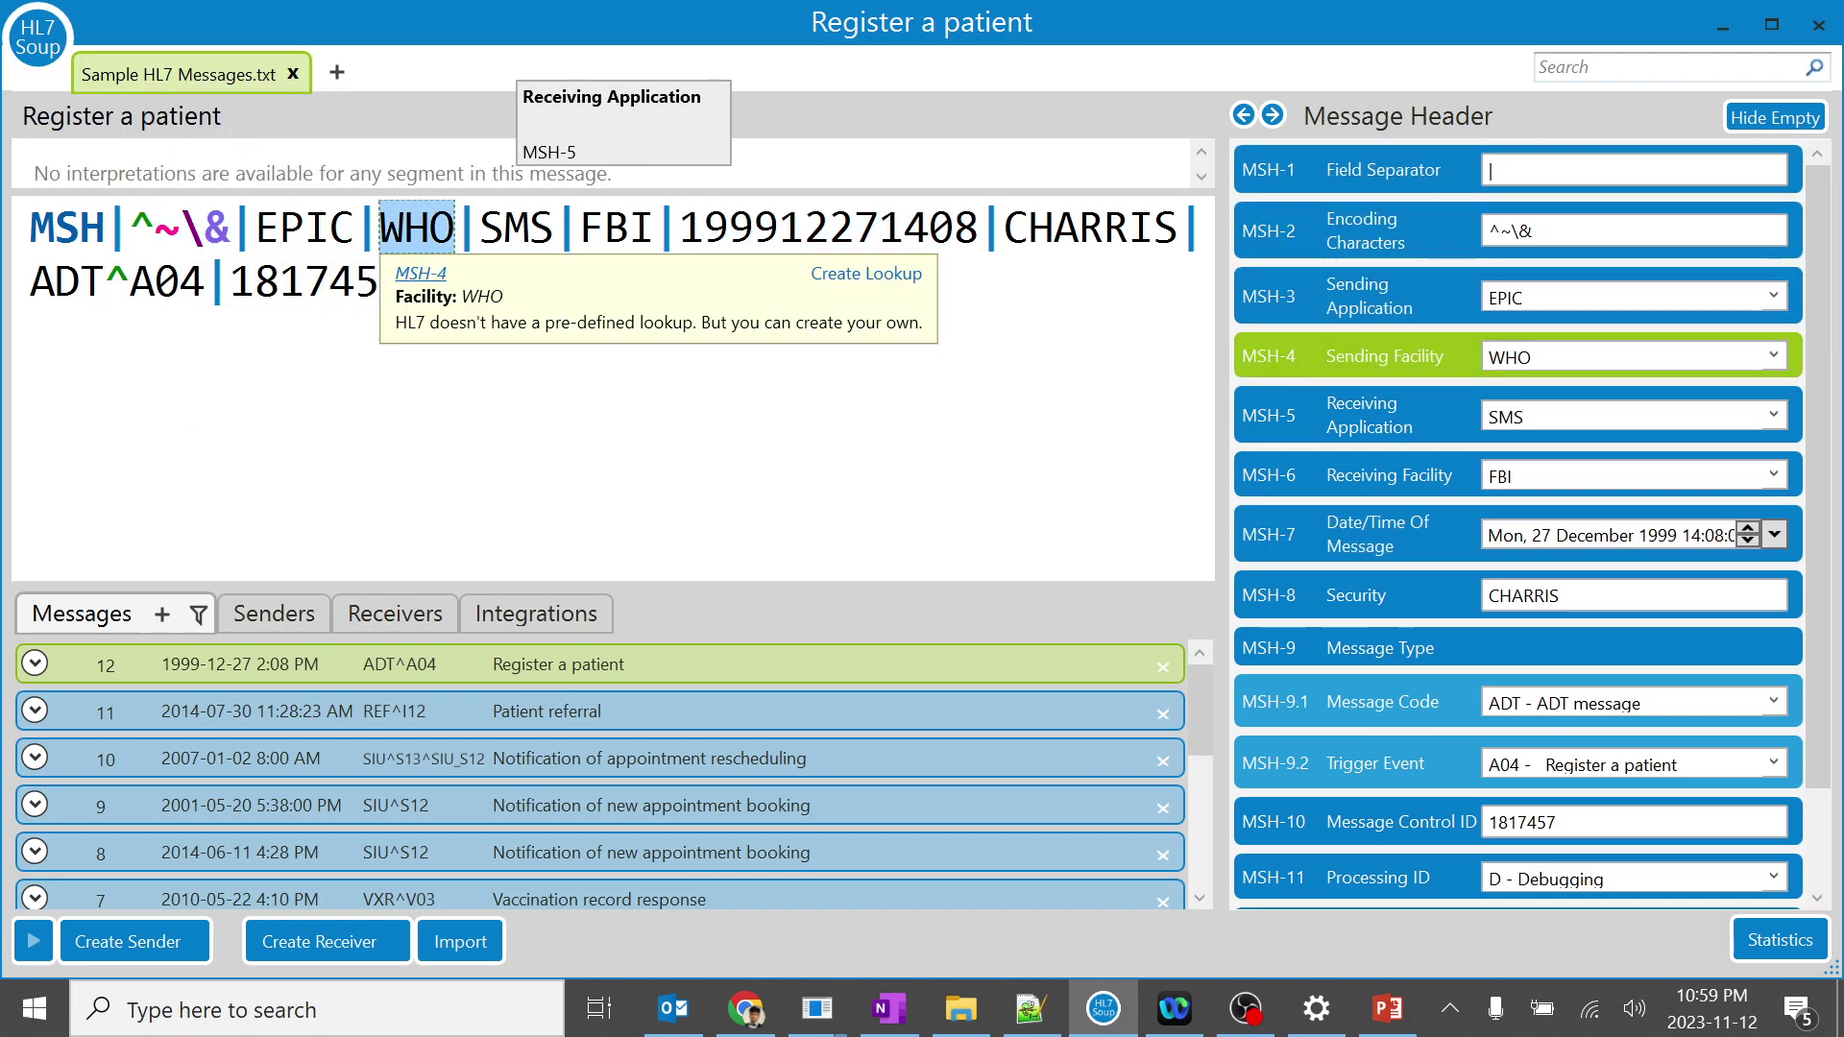
key(Tab)
key(Tab)
key(Tab)
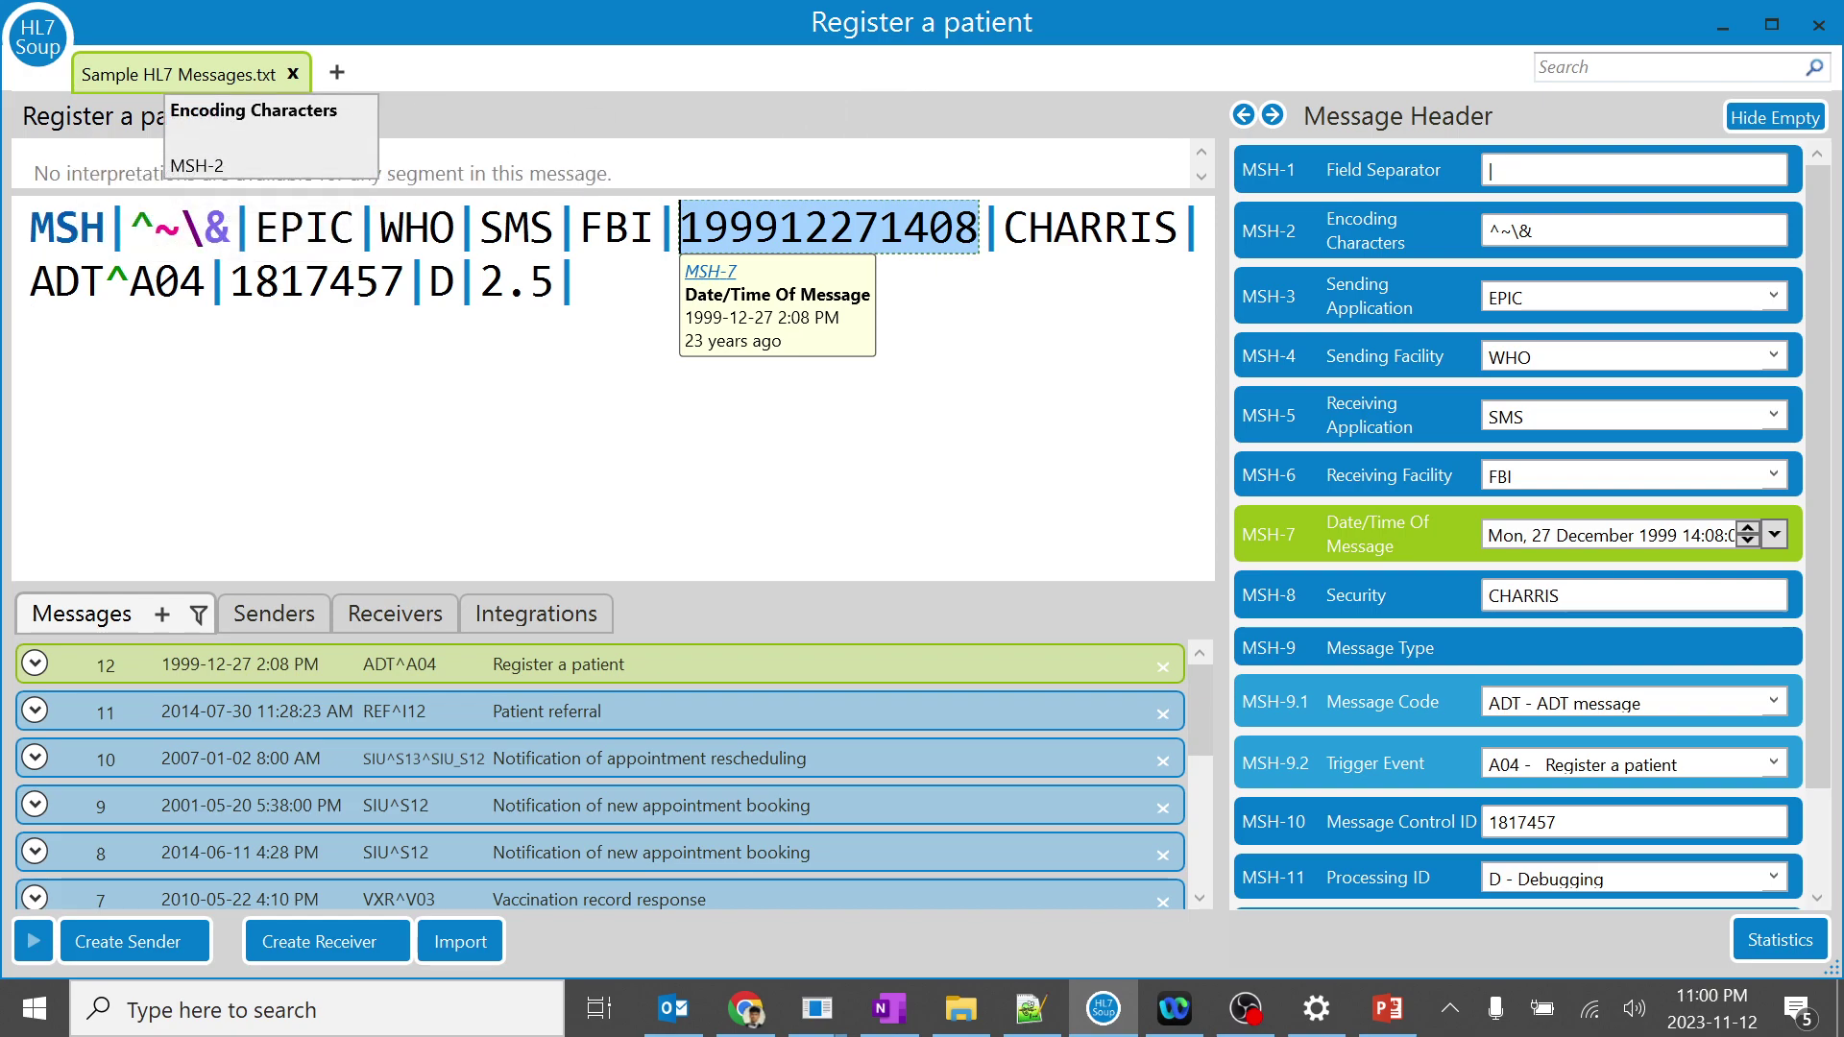
click(117, 228)
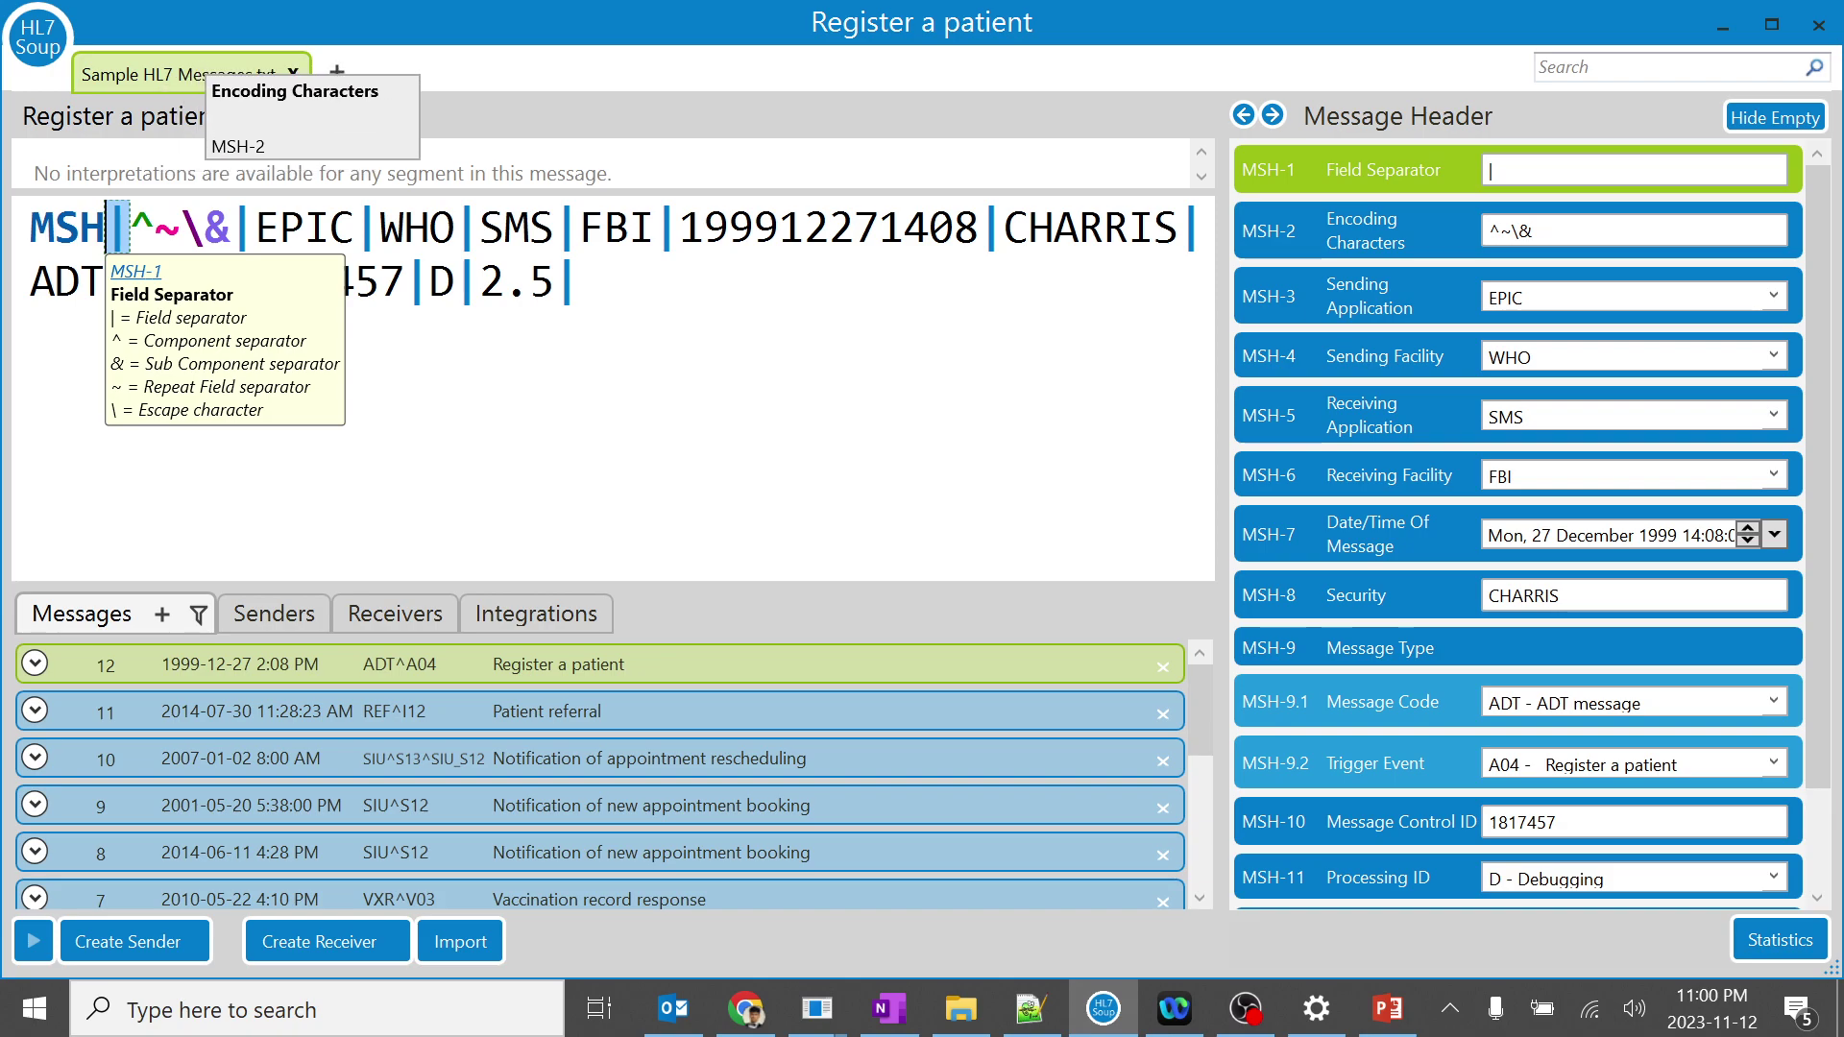
click(178, 229)
click(302, 228)
click(427, 228)
click(516, 228)
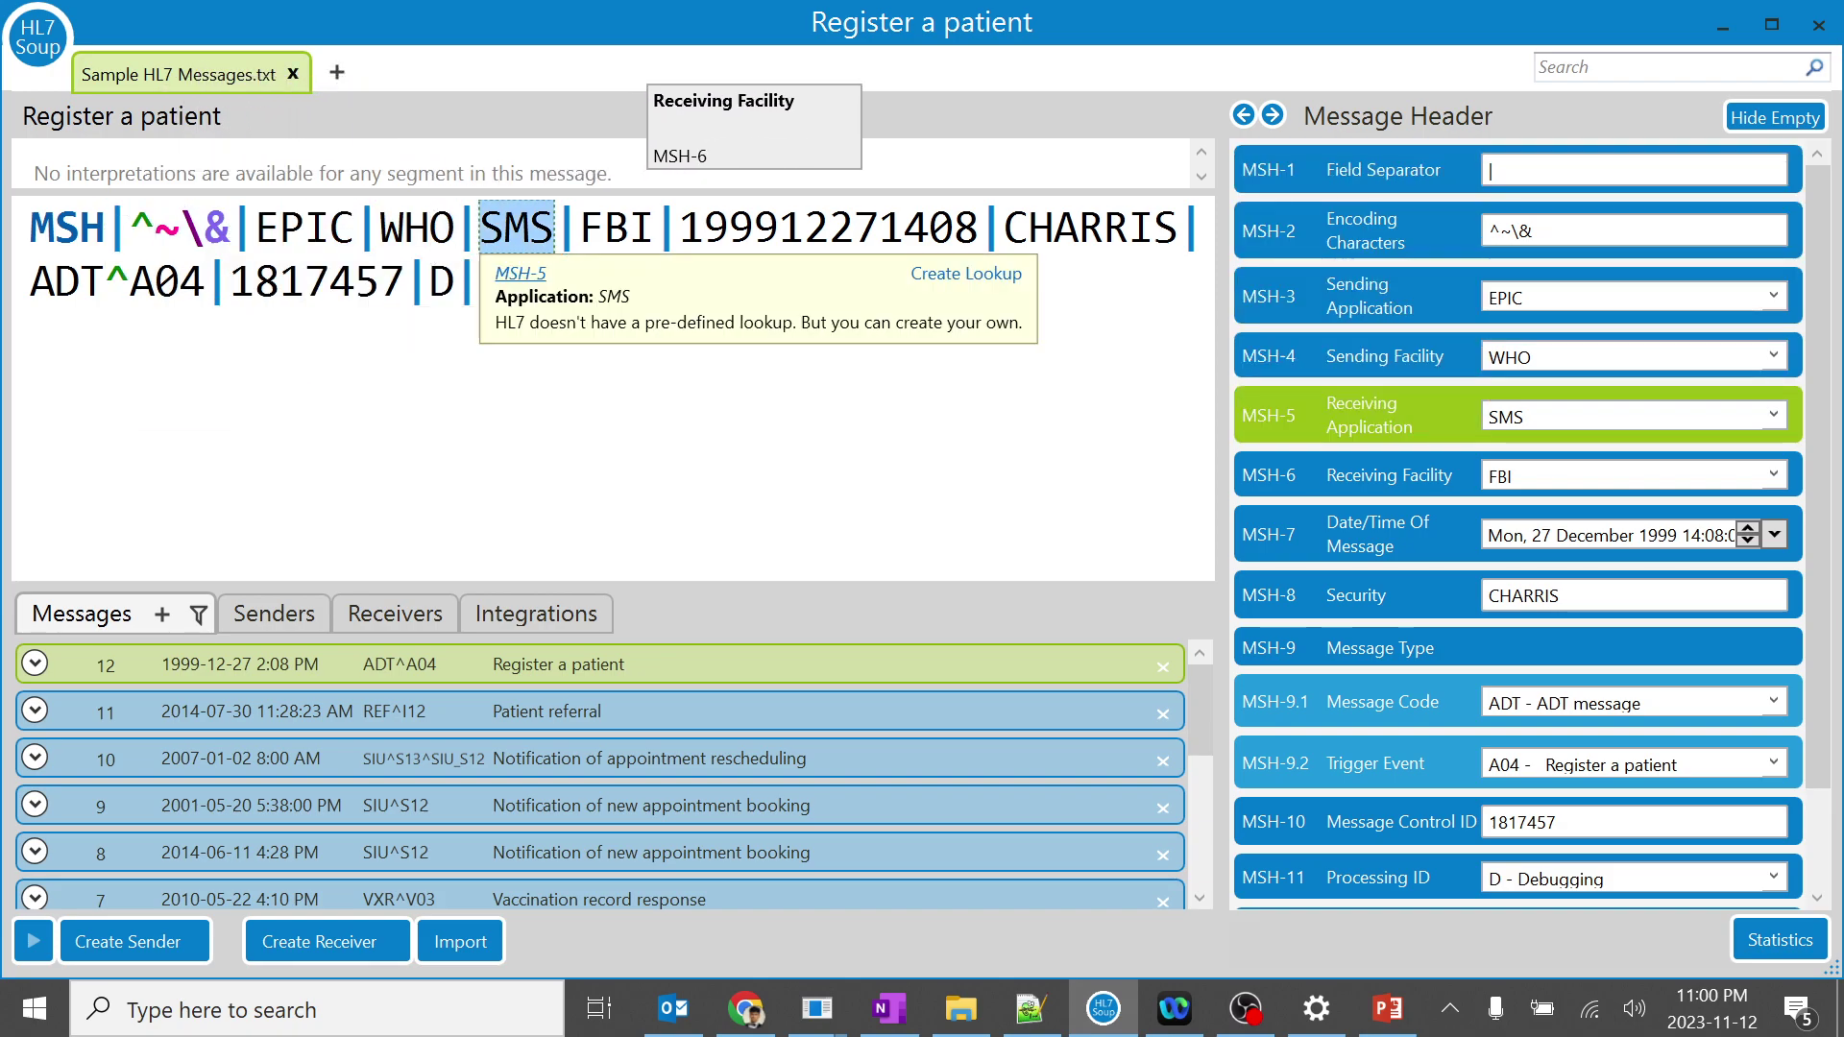
click(605, 228)
click(704, 228)
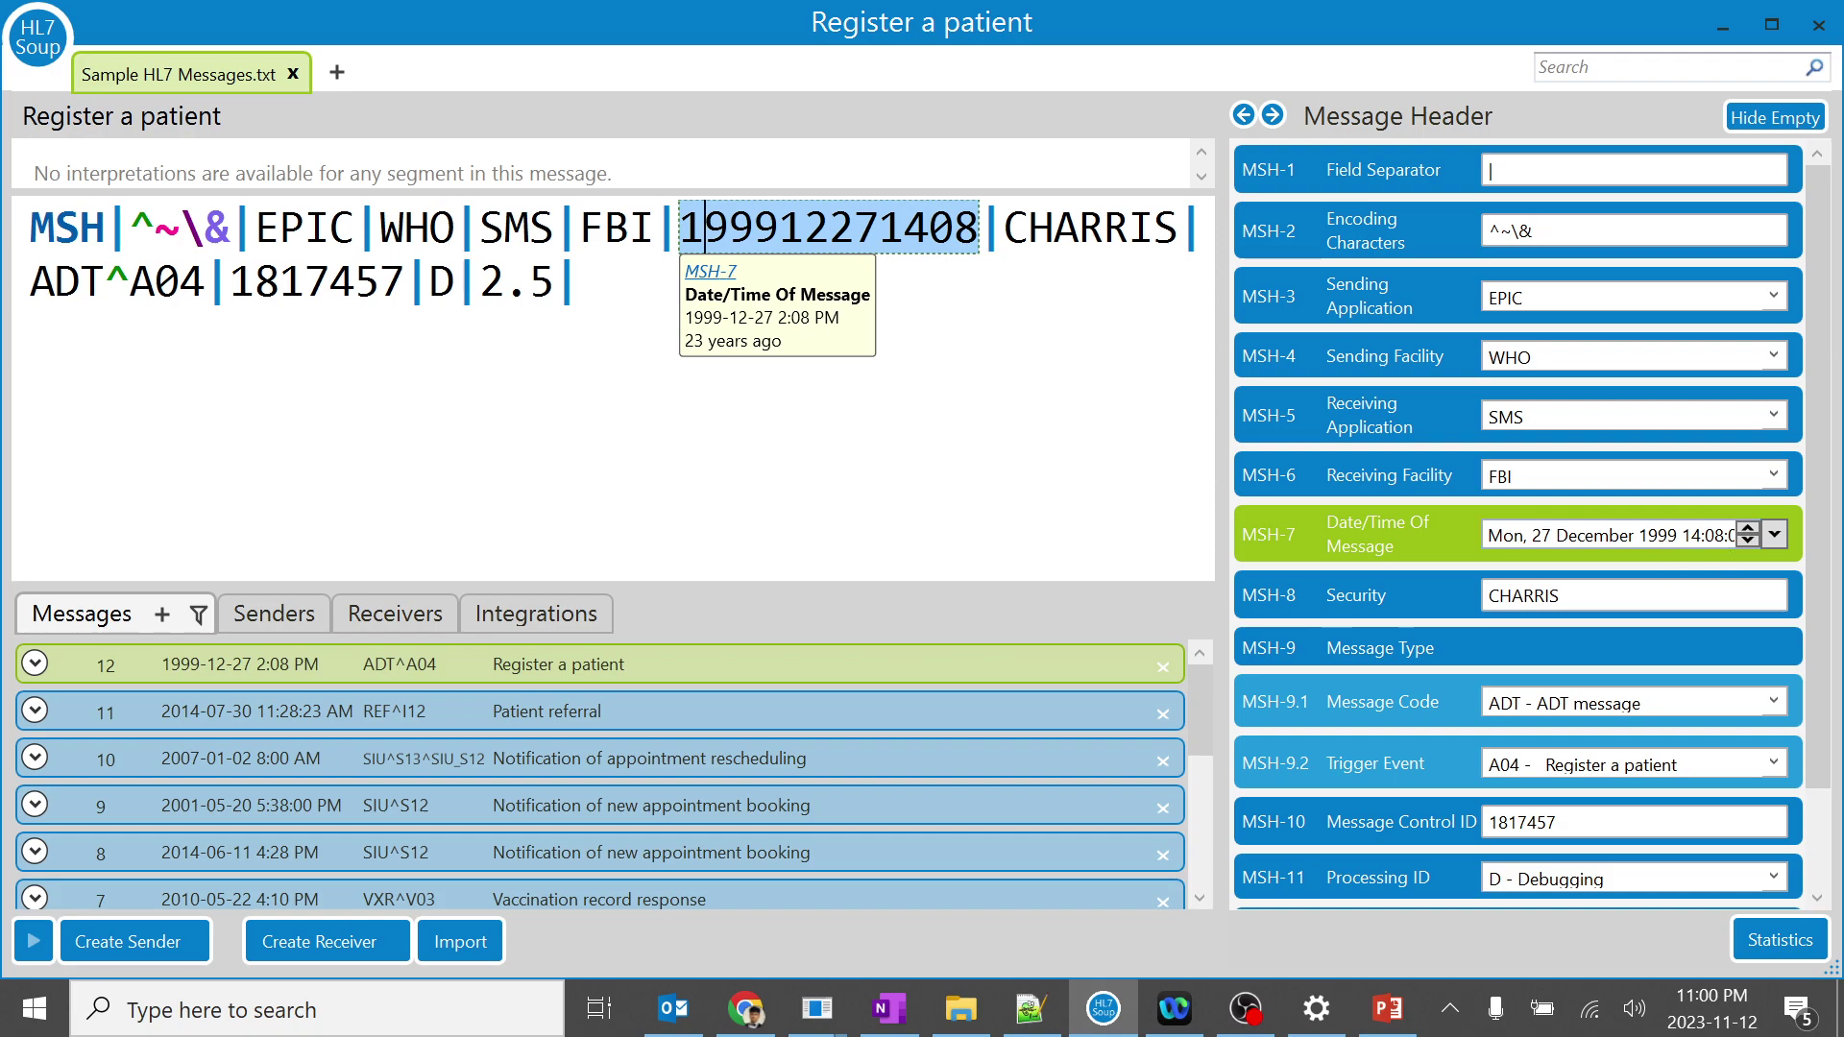
click(31, 334)
drag(978, 228, 680, 228)
key(ctrl+c)
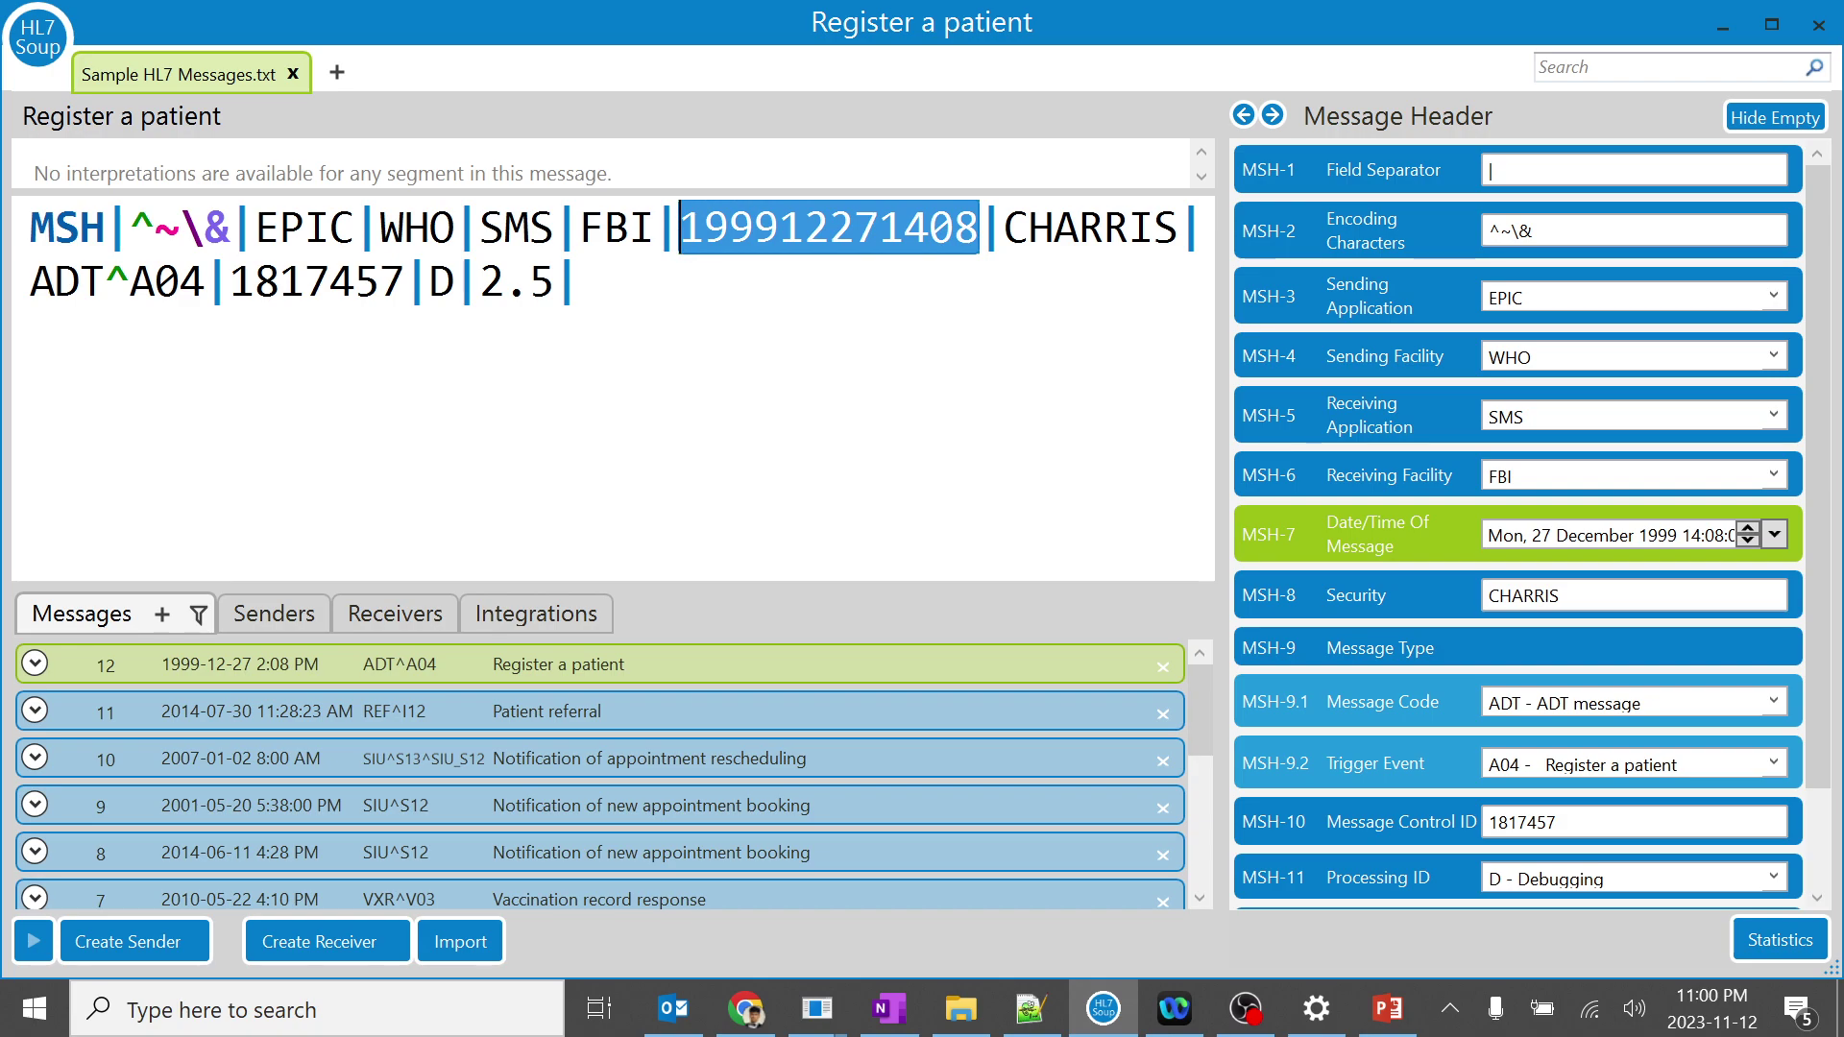
key(alt+Tab)
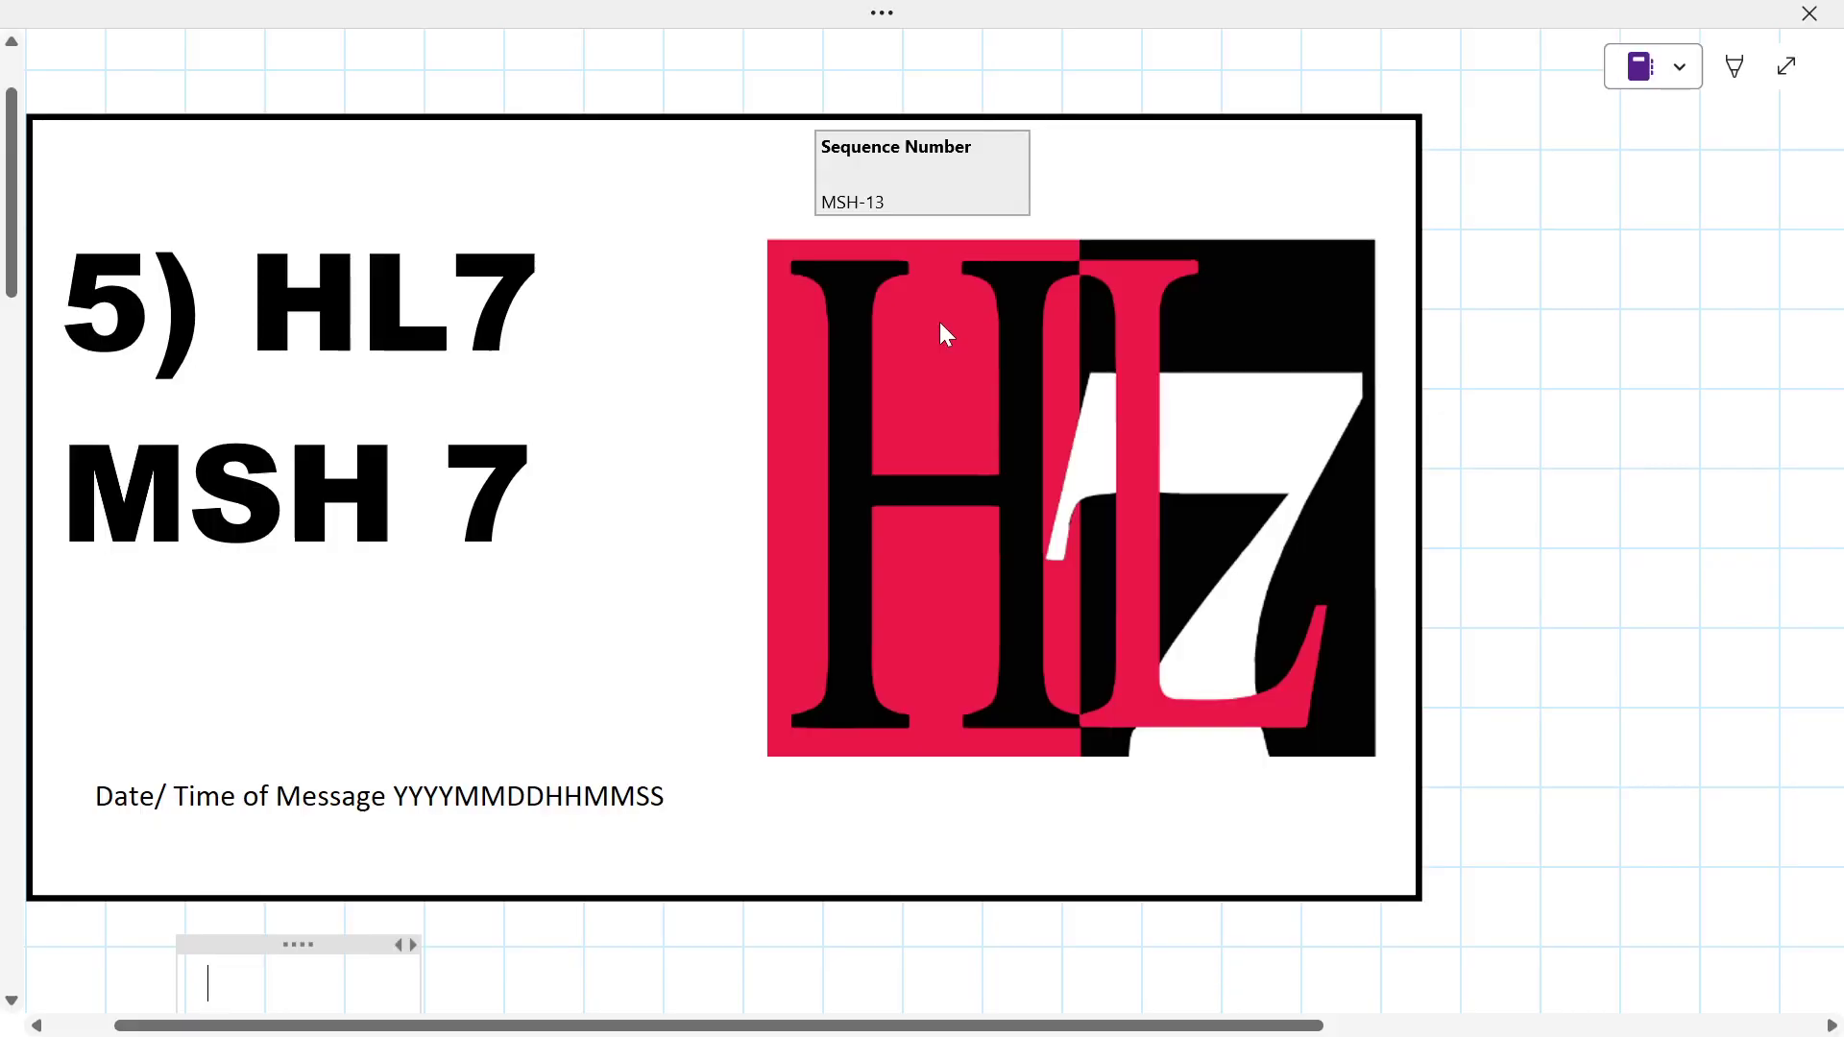
click(208, 977)
scroll(519, 761, down, 2)
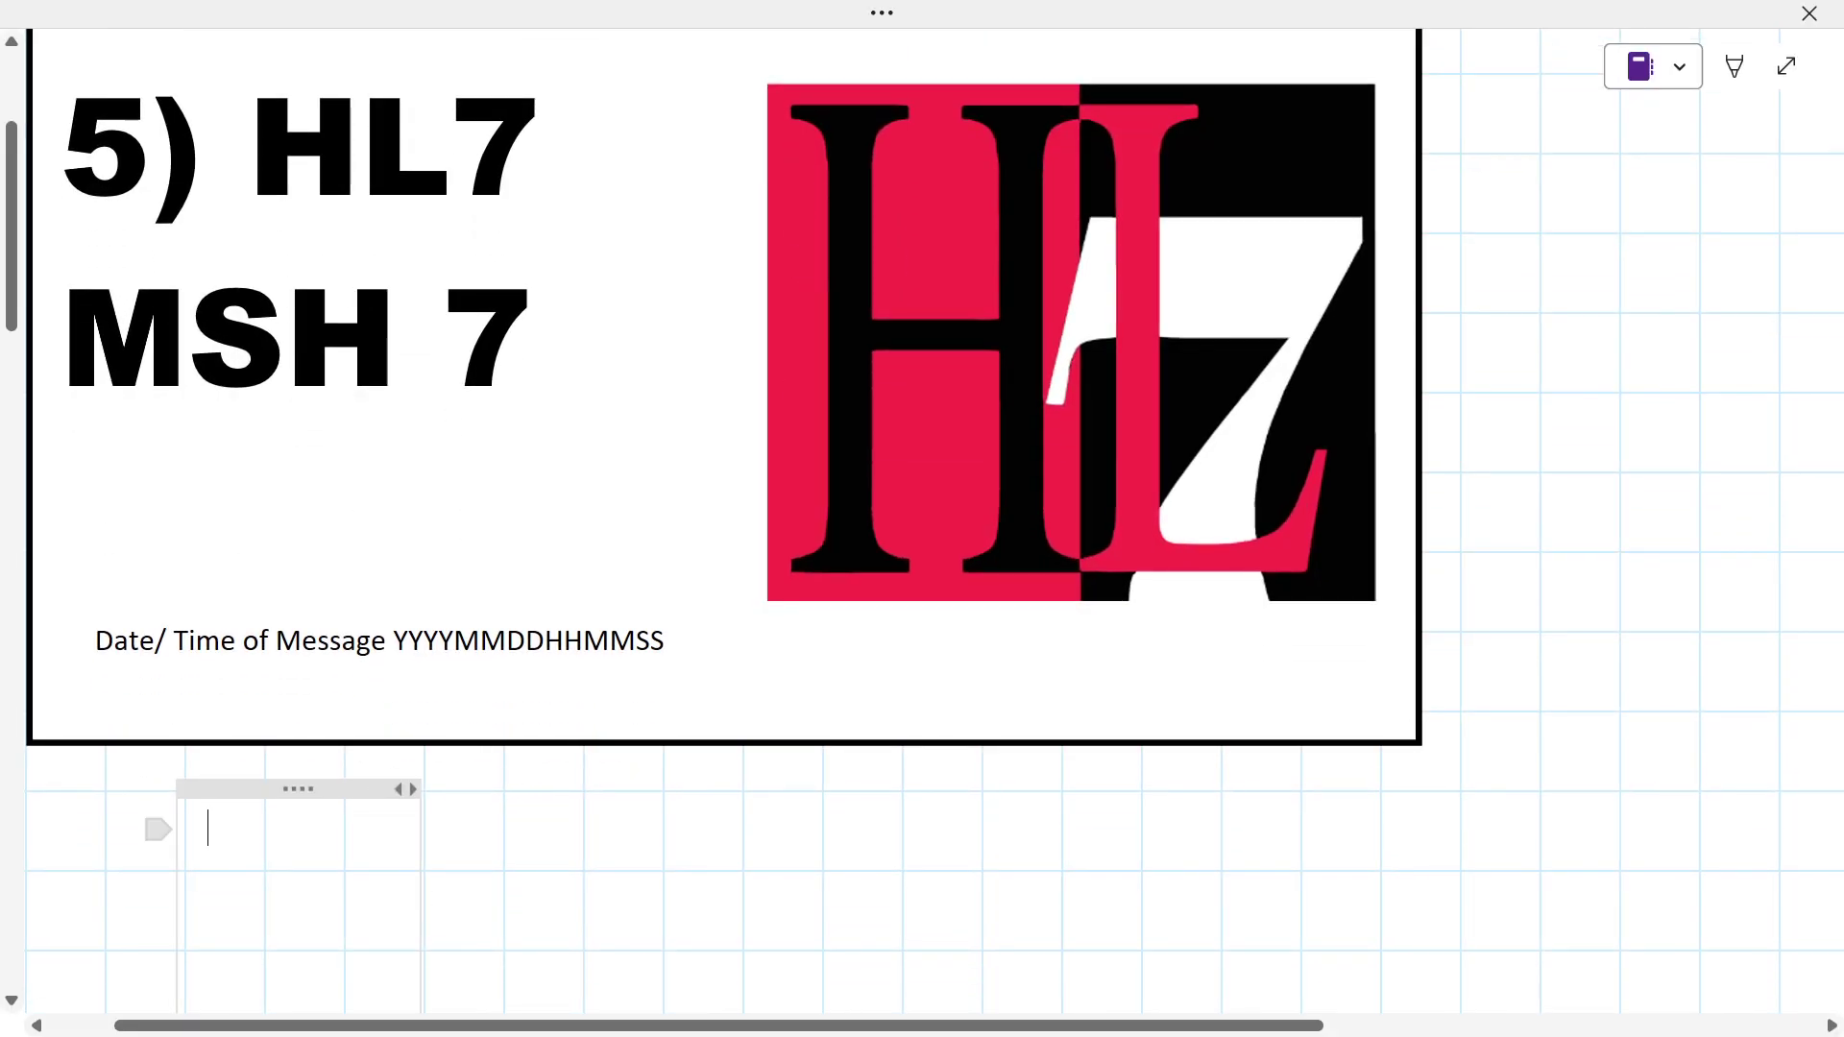
key(ctrl+v)
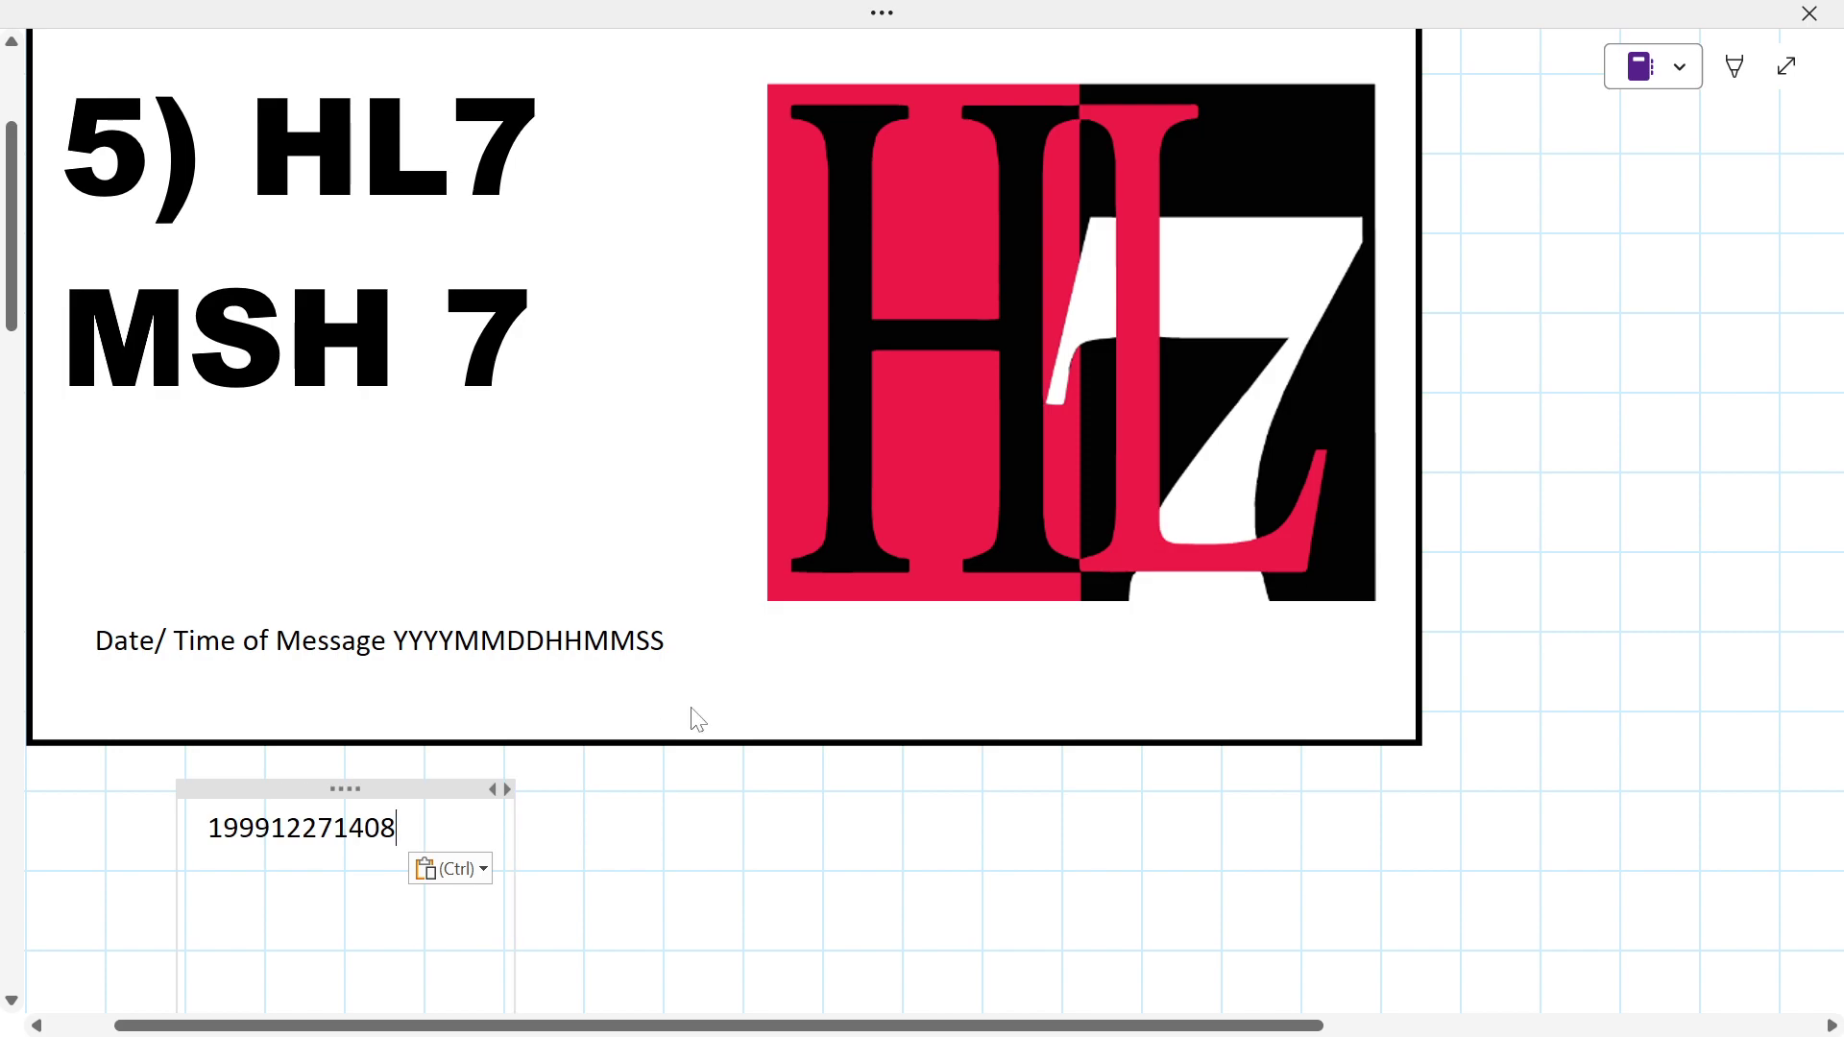
drag(665, 640, 394, 641)
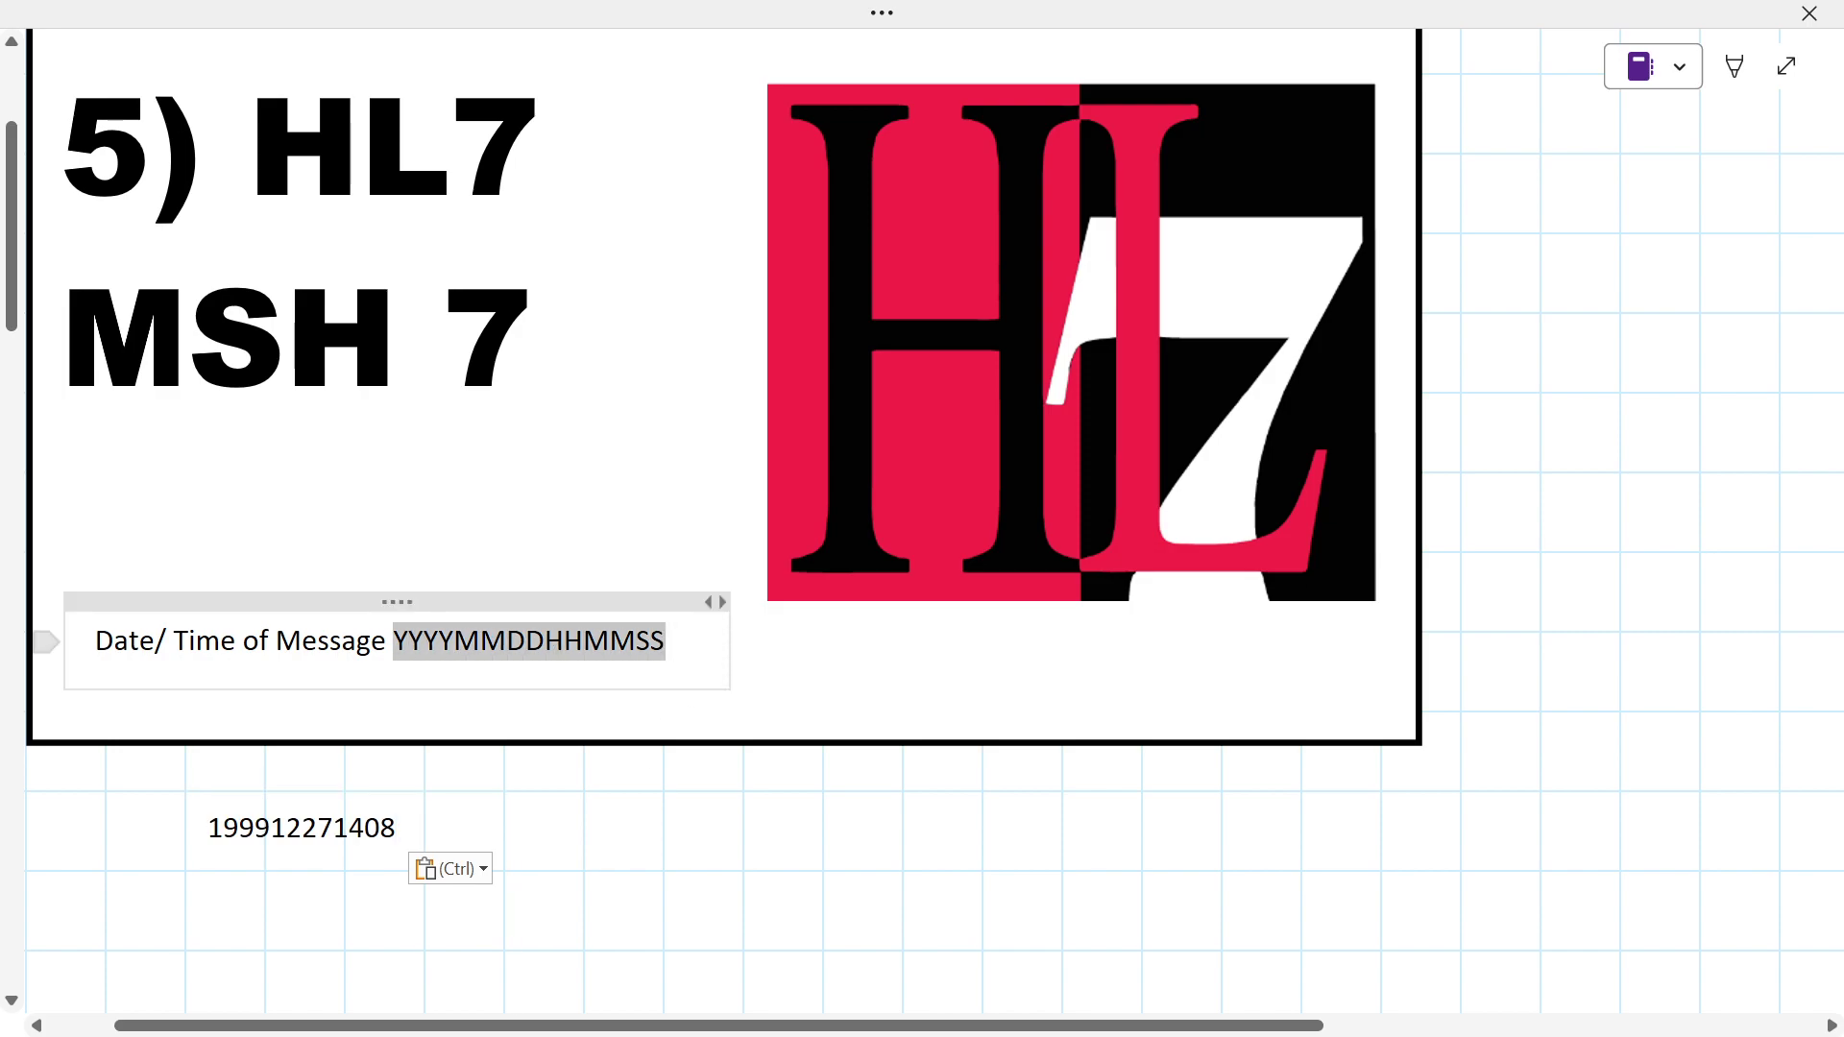
key(ctrl+c)
click(396, 829)
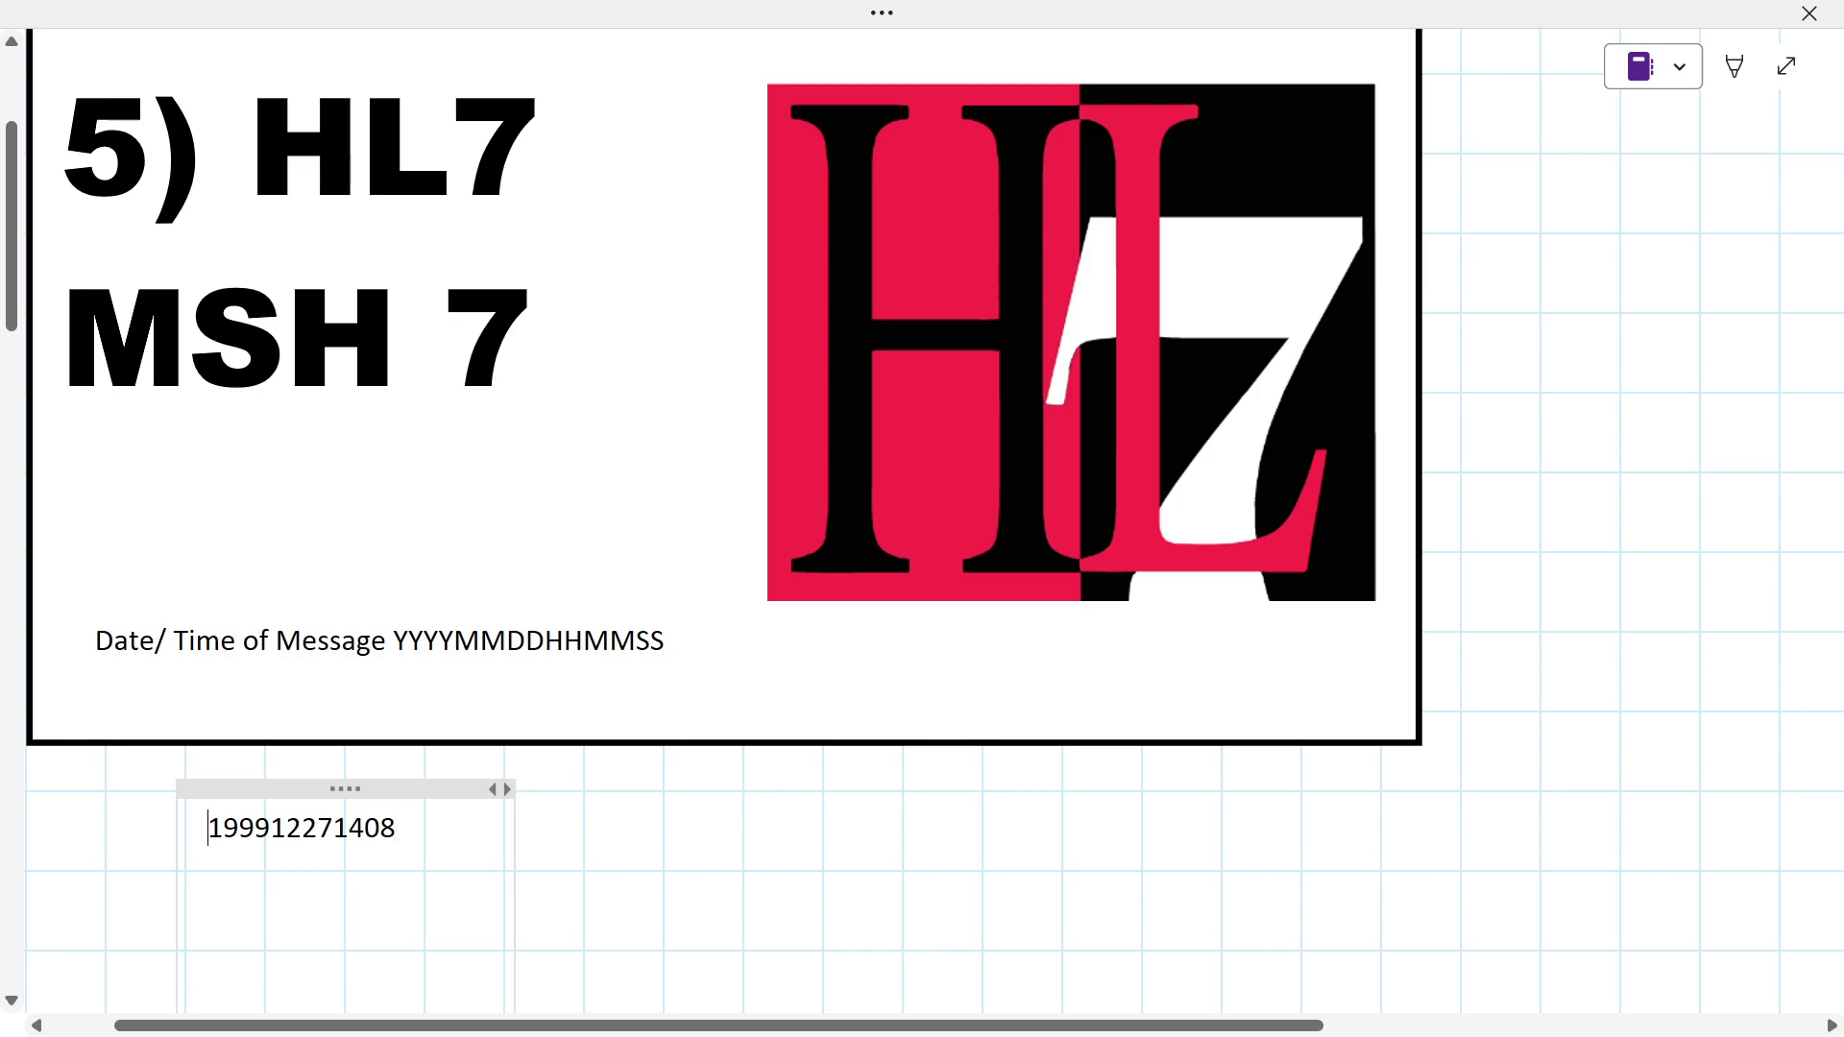
key(Return)
key(ctrl+v)
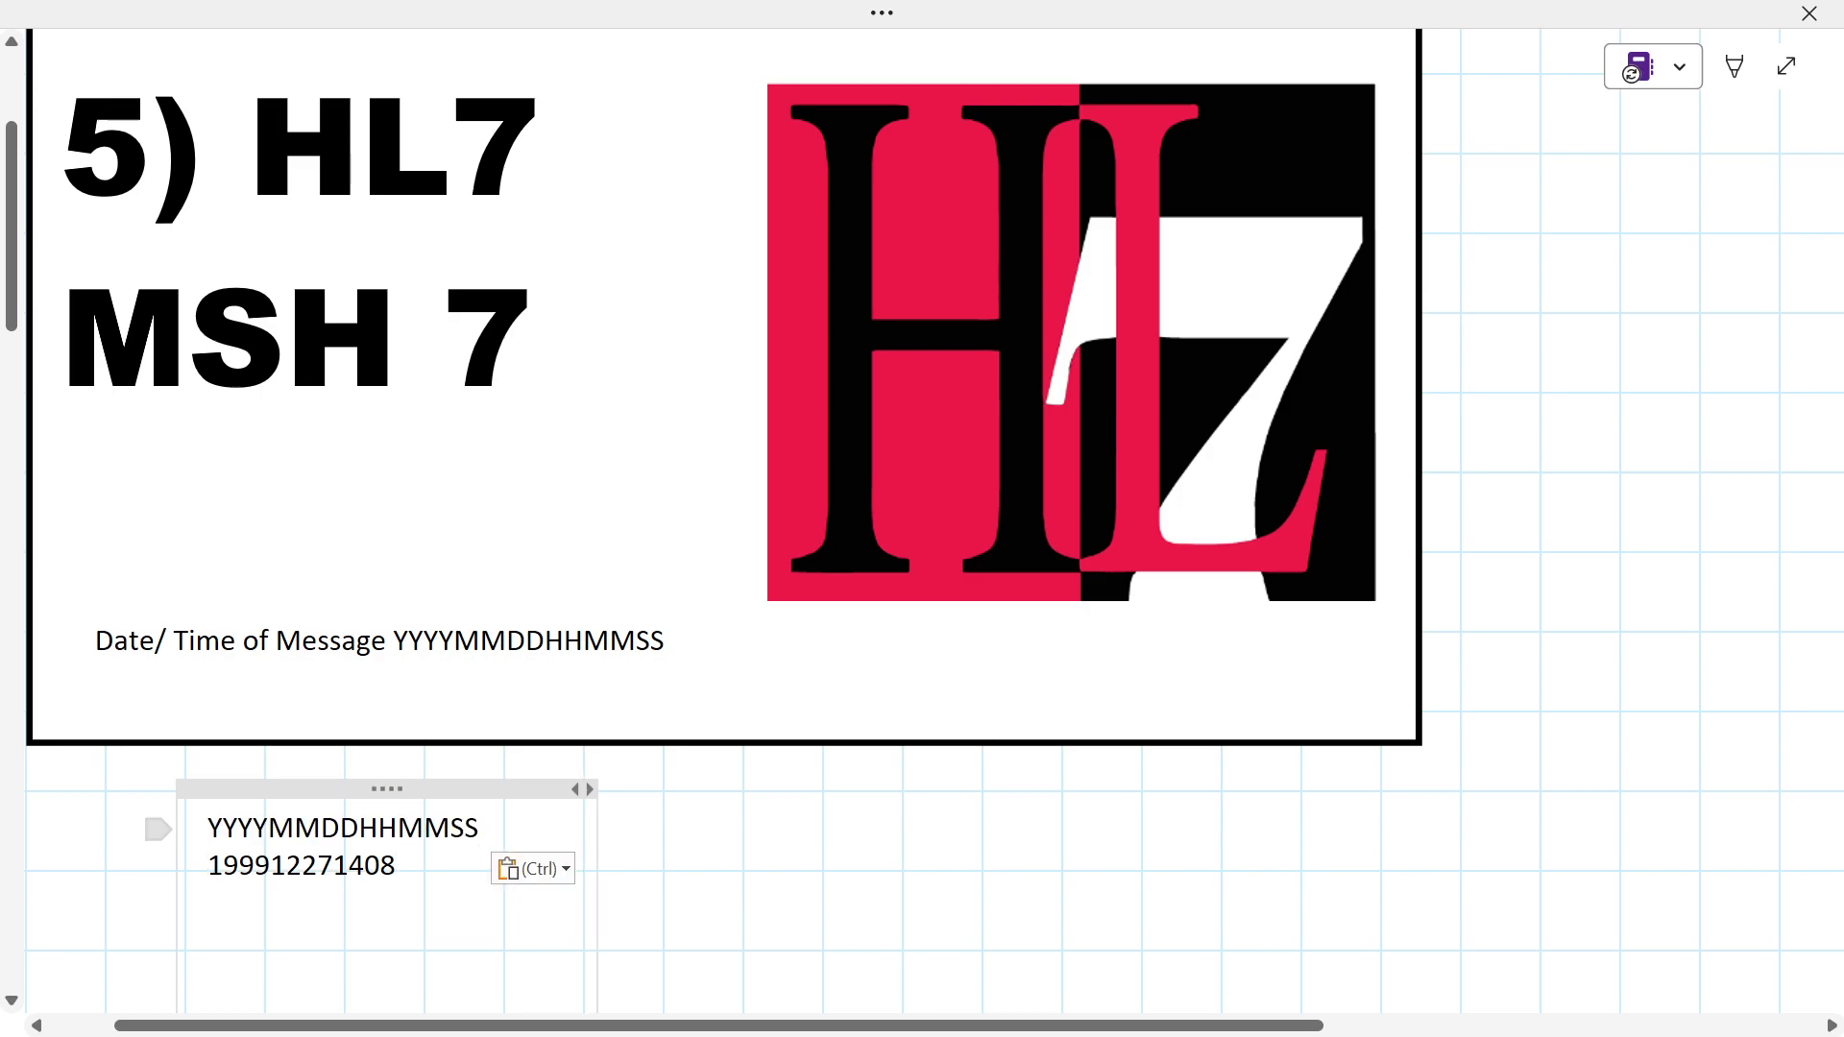
Space out both lines into aligned parts: YYYY, MM, DD, HH, MMSS above 1999, 12, 27, 14, 08.
scroll(921, 519, up, 1)
scroll(922, 518, up, 3)
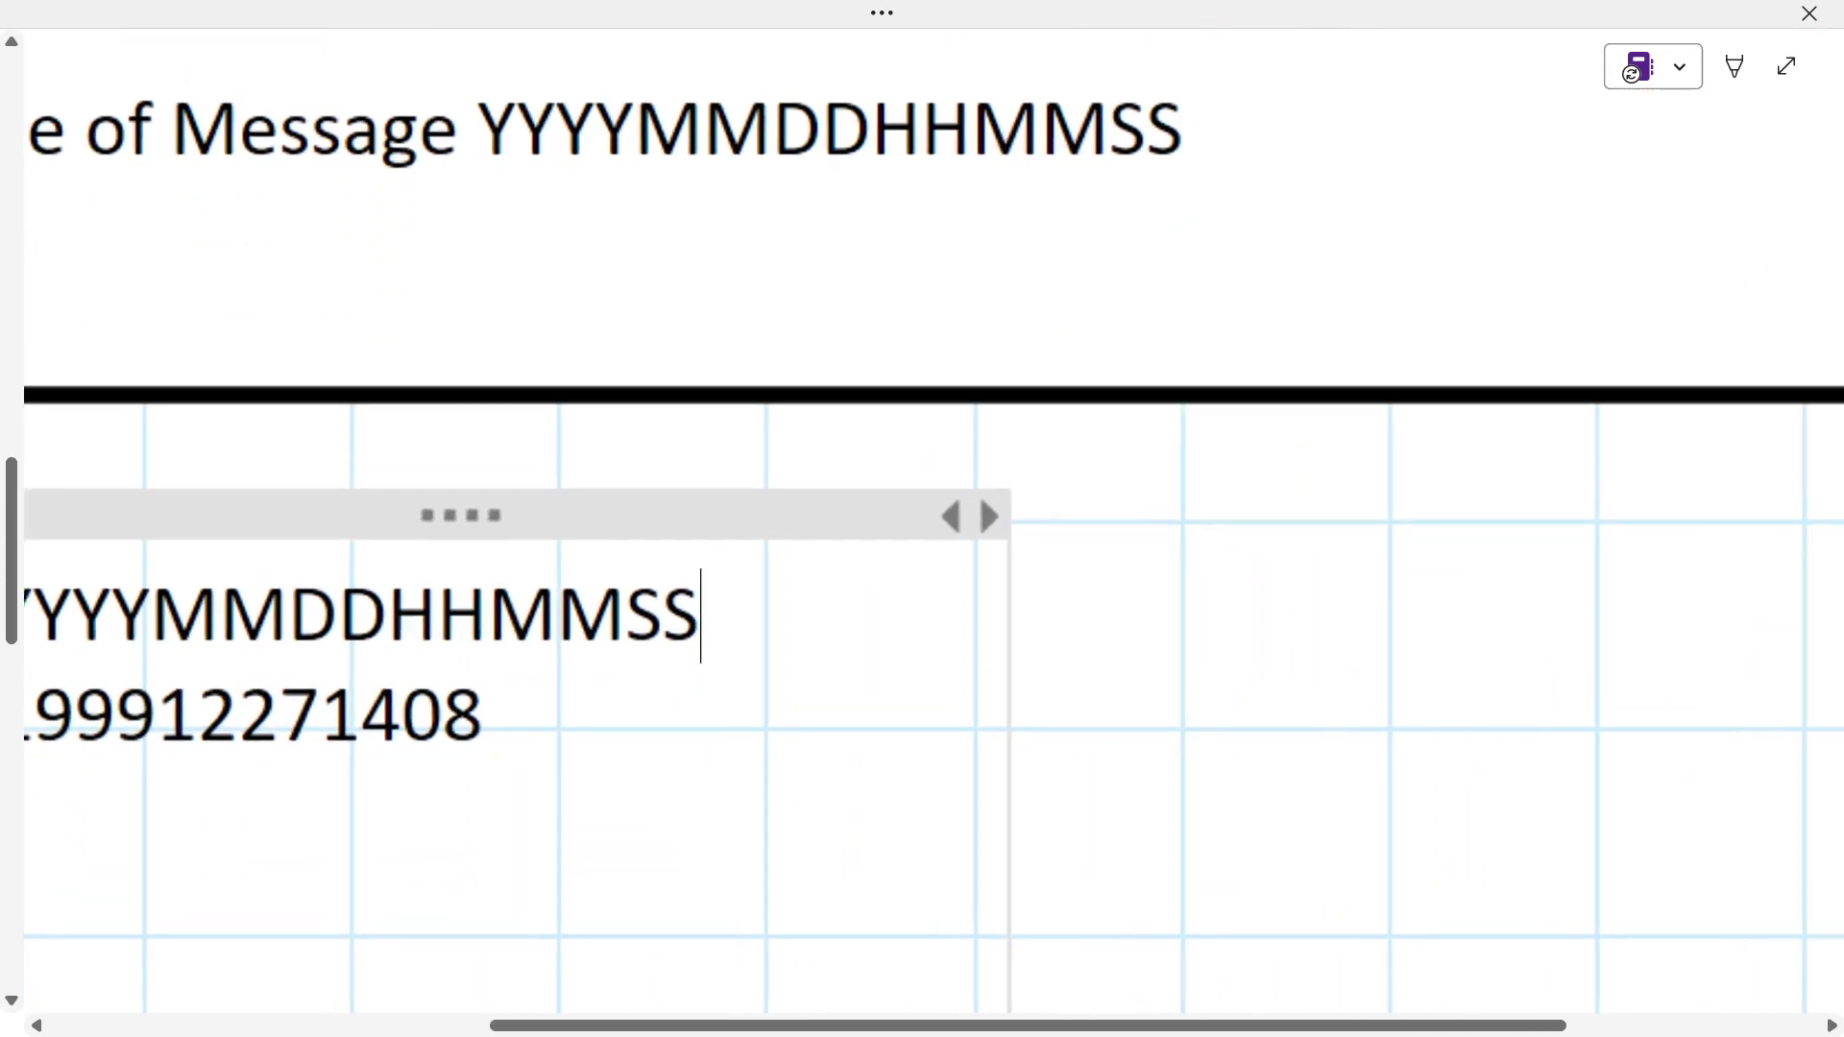
drag(564, 1025, 448, 1026)
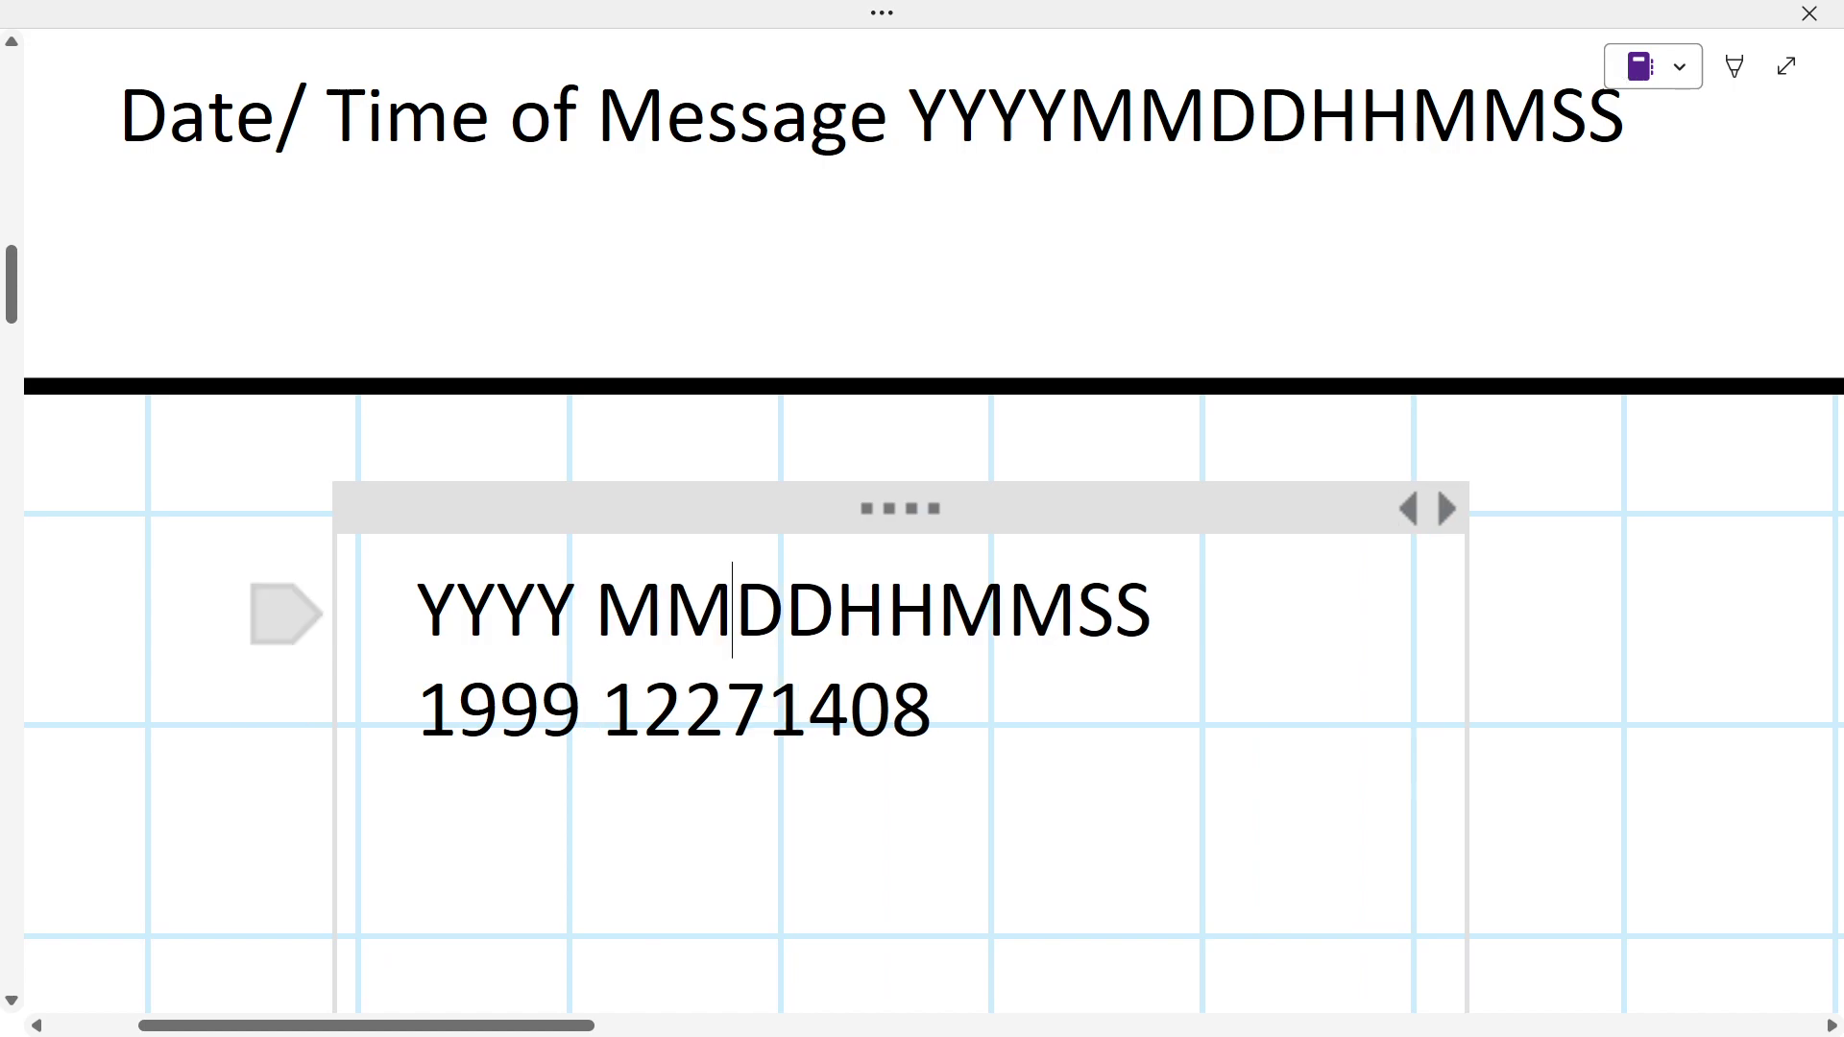
click(683, 710)
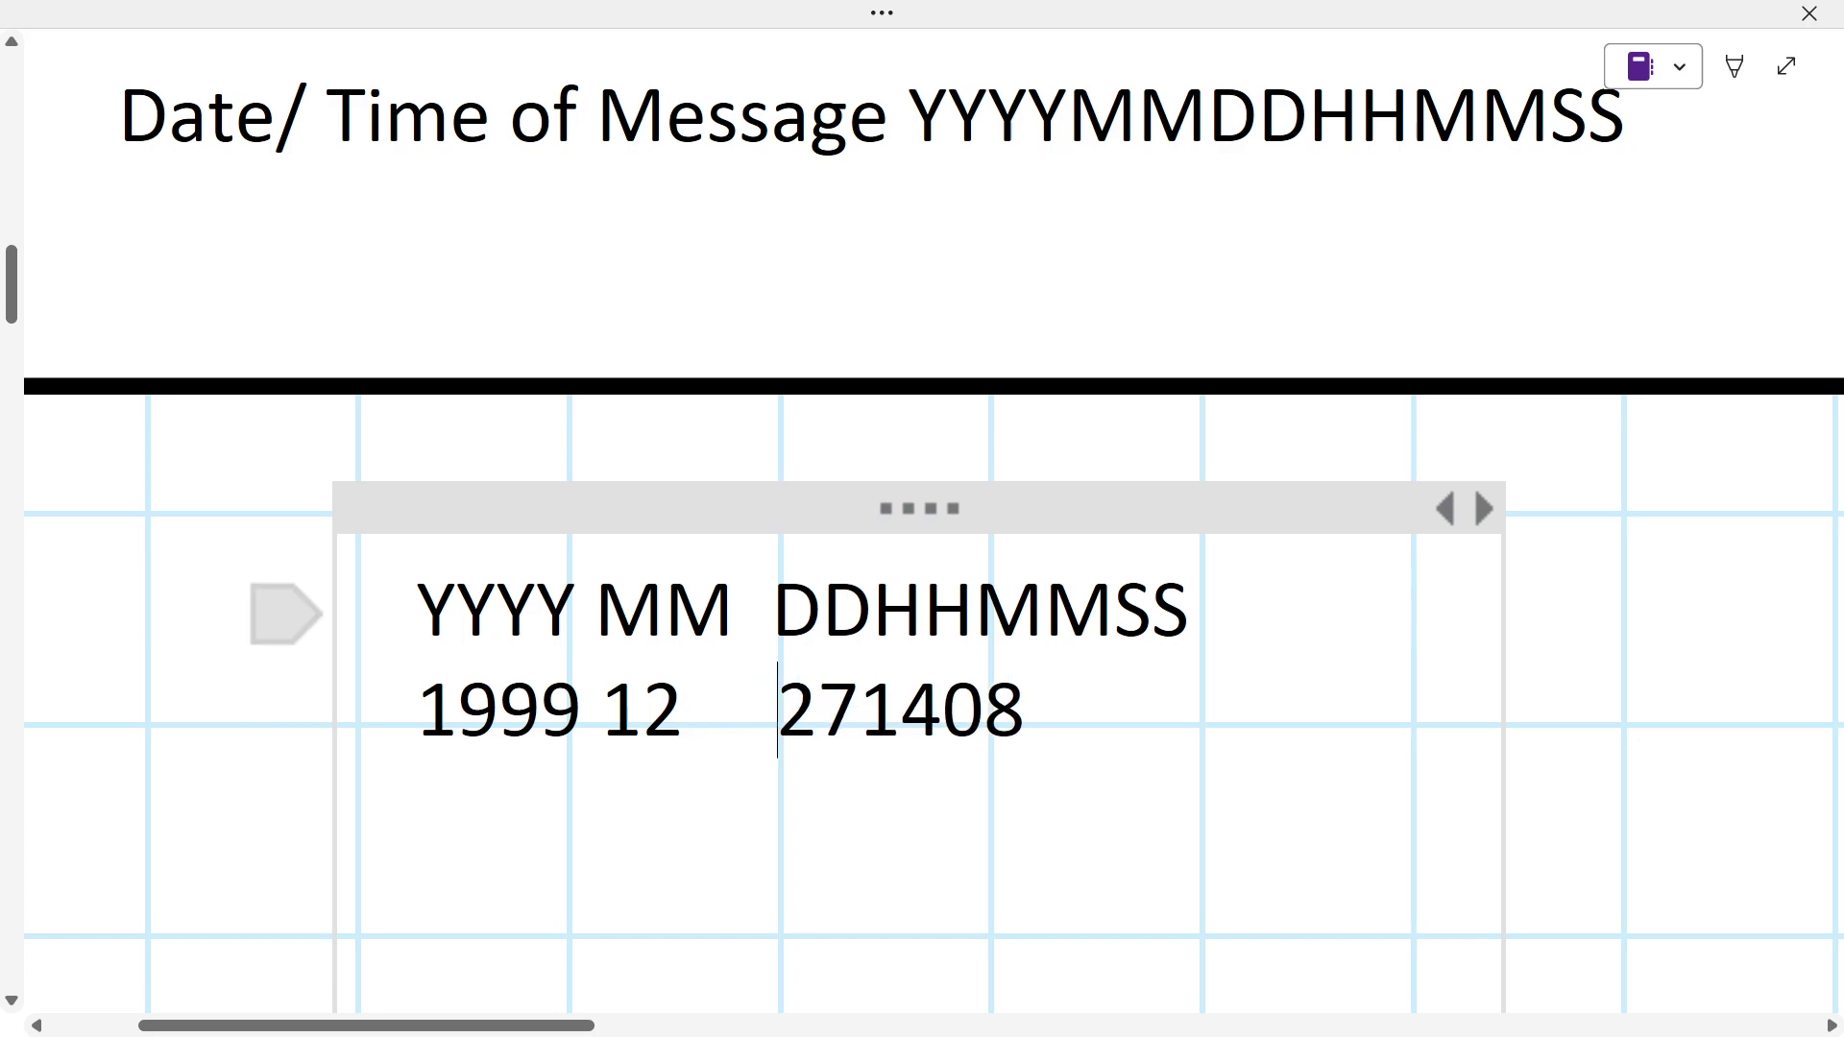
click(862, 711)
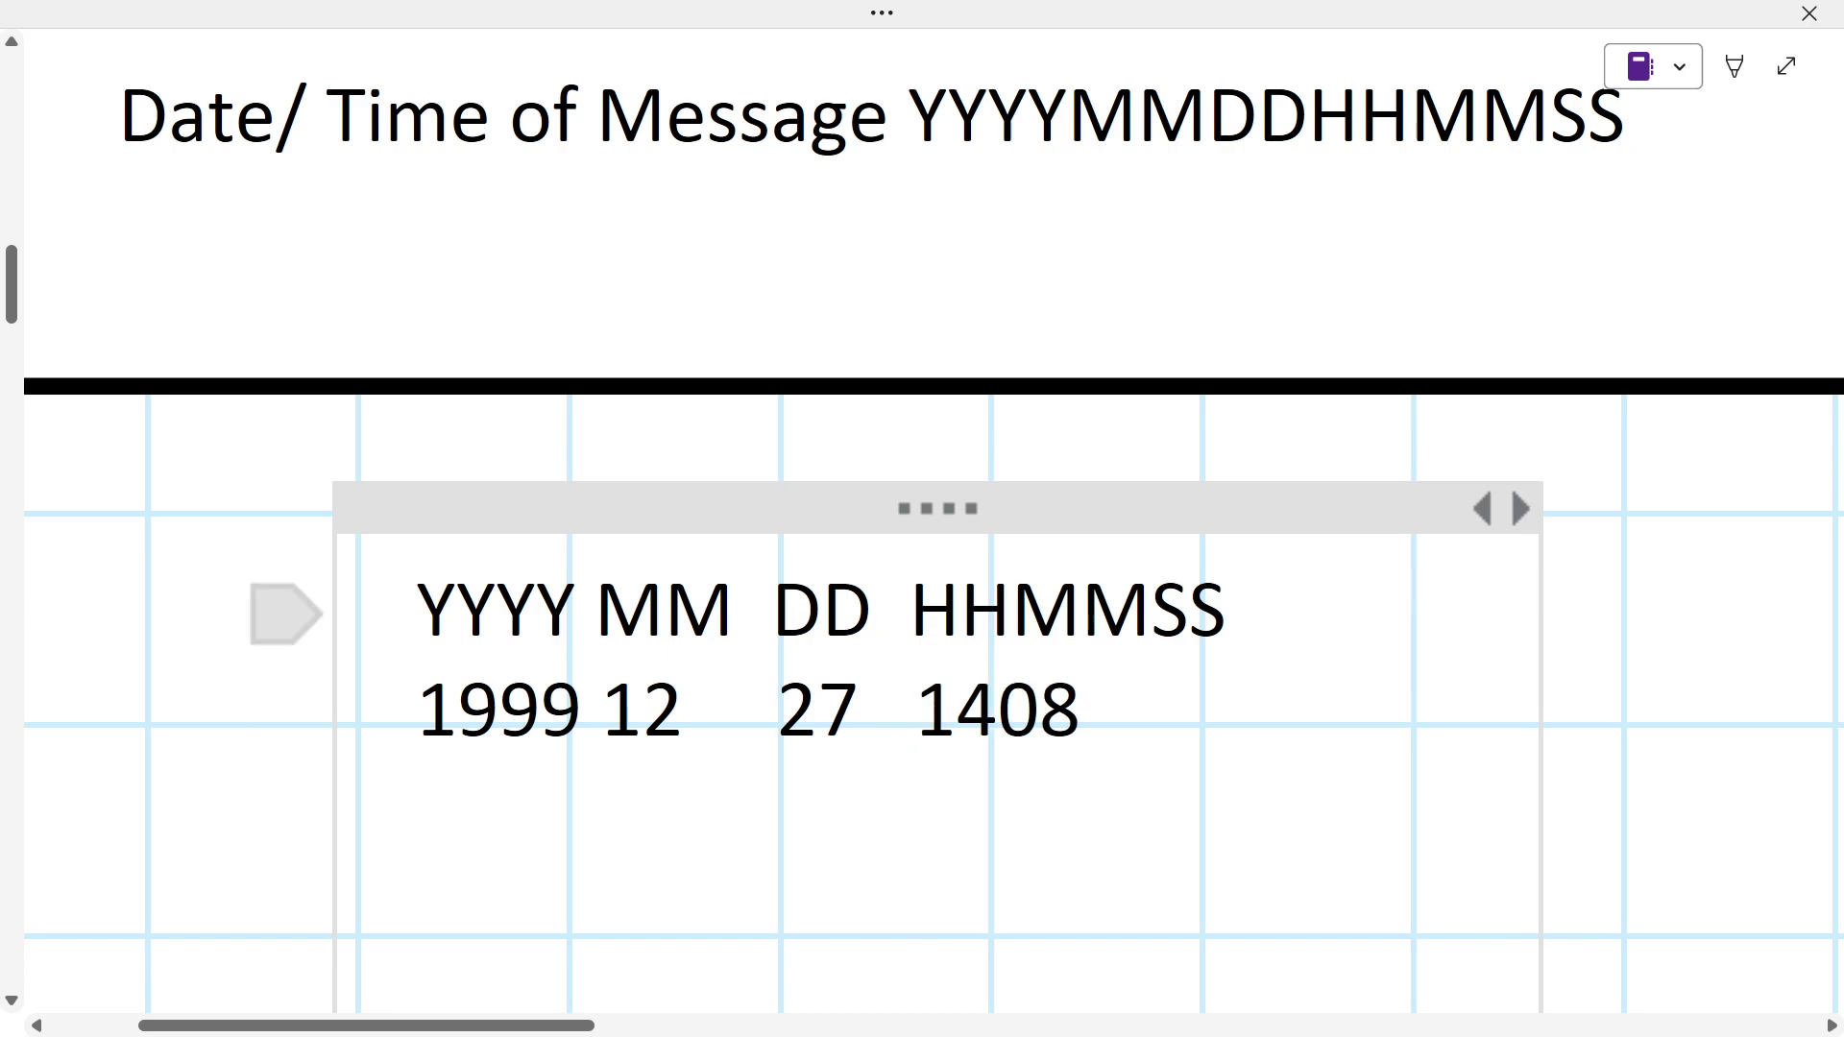
click(1012, 612)
click(999, 711)
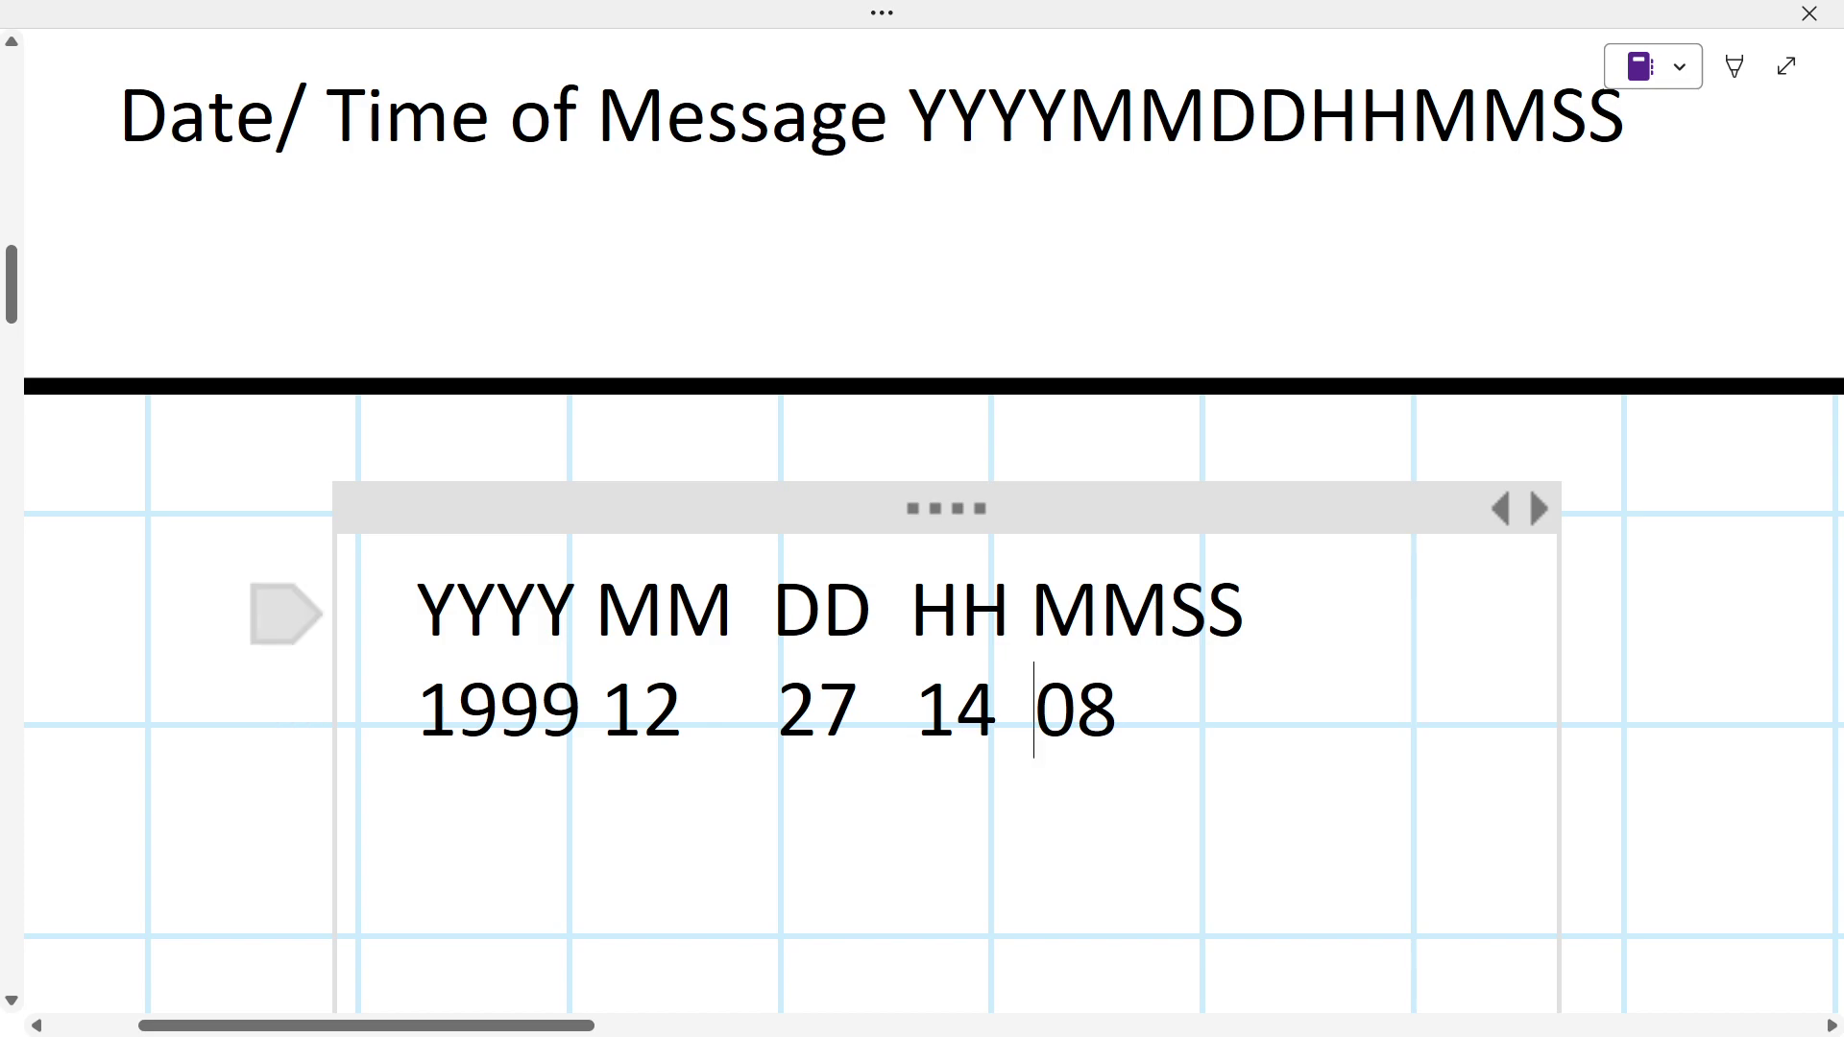
Compare the spaced-out date parts in OneNote with the MSH-7 date and time shown in HL7 Soup.
key(alt+Tab)
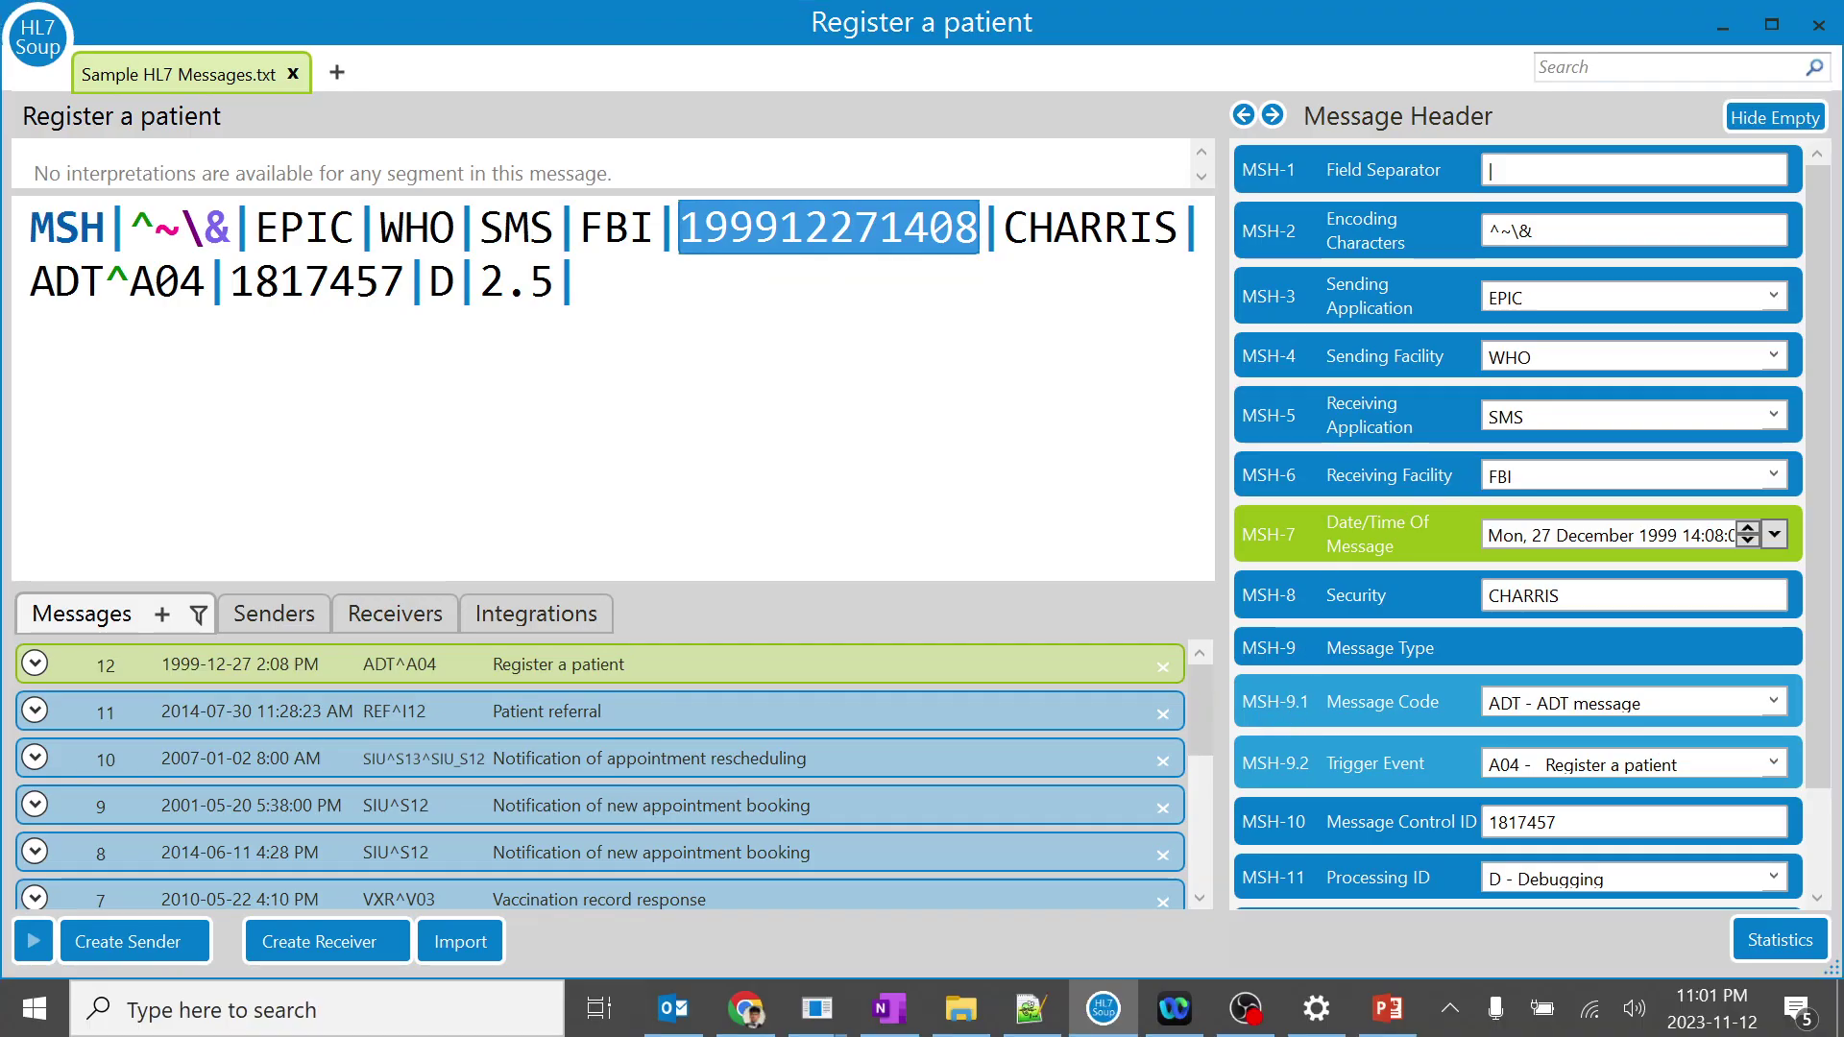
key(alt+Tab)
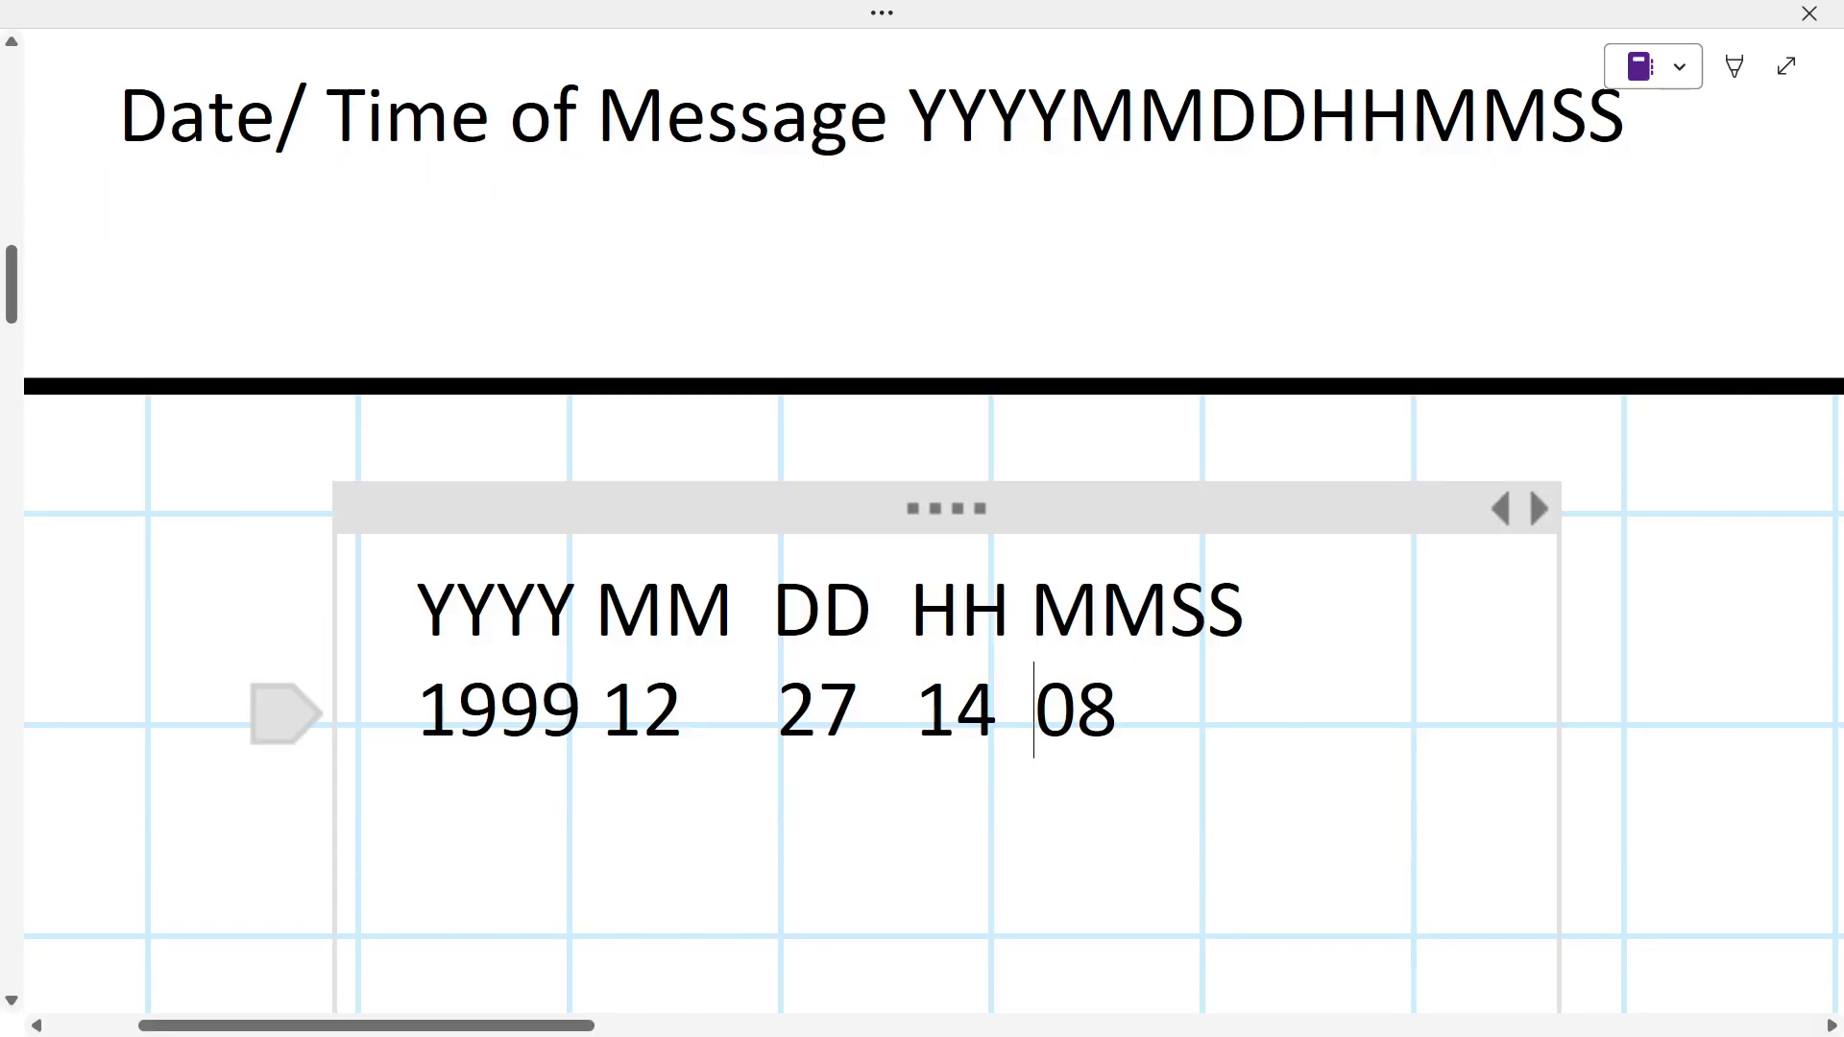
key(alt+Tab)
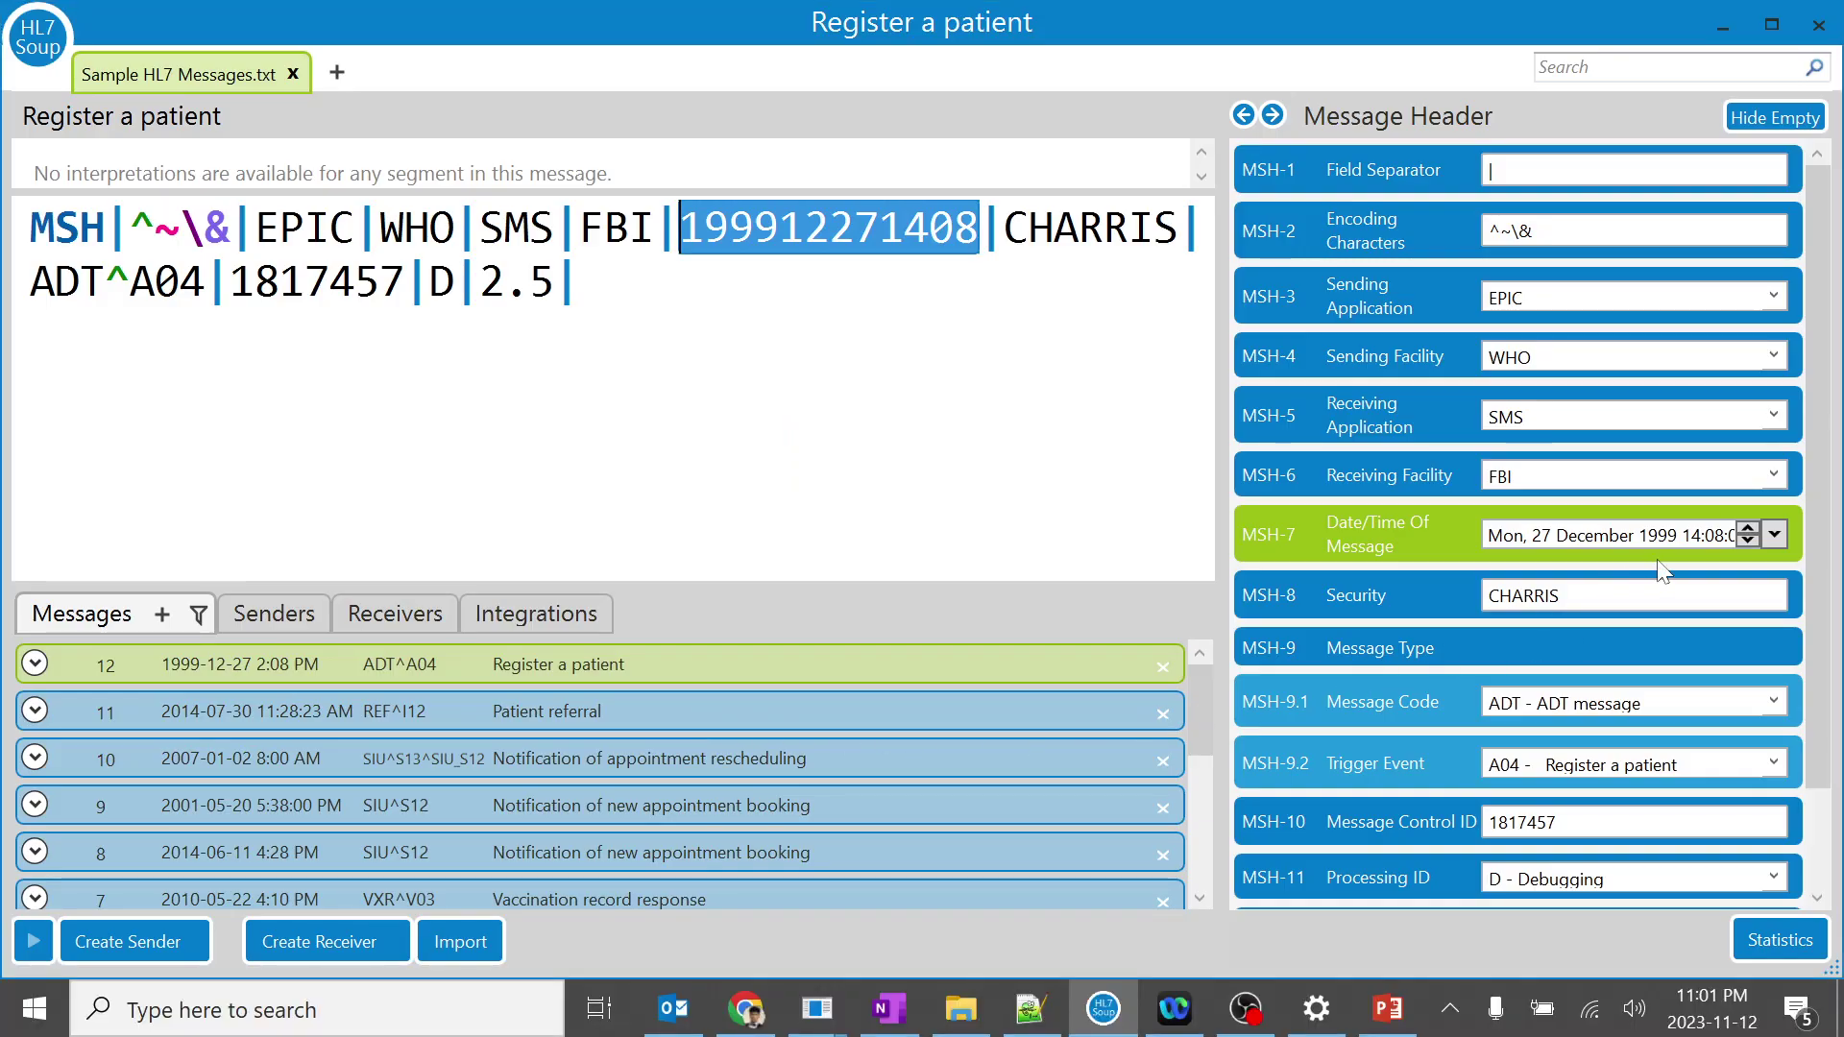
key(alt+Tab)
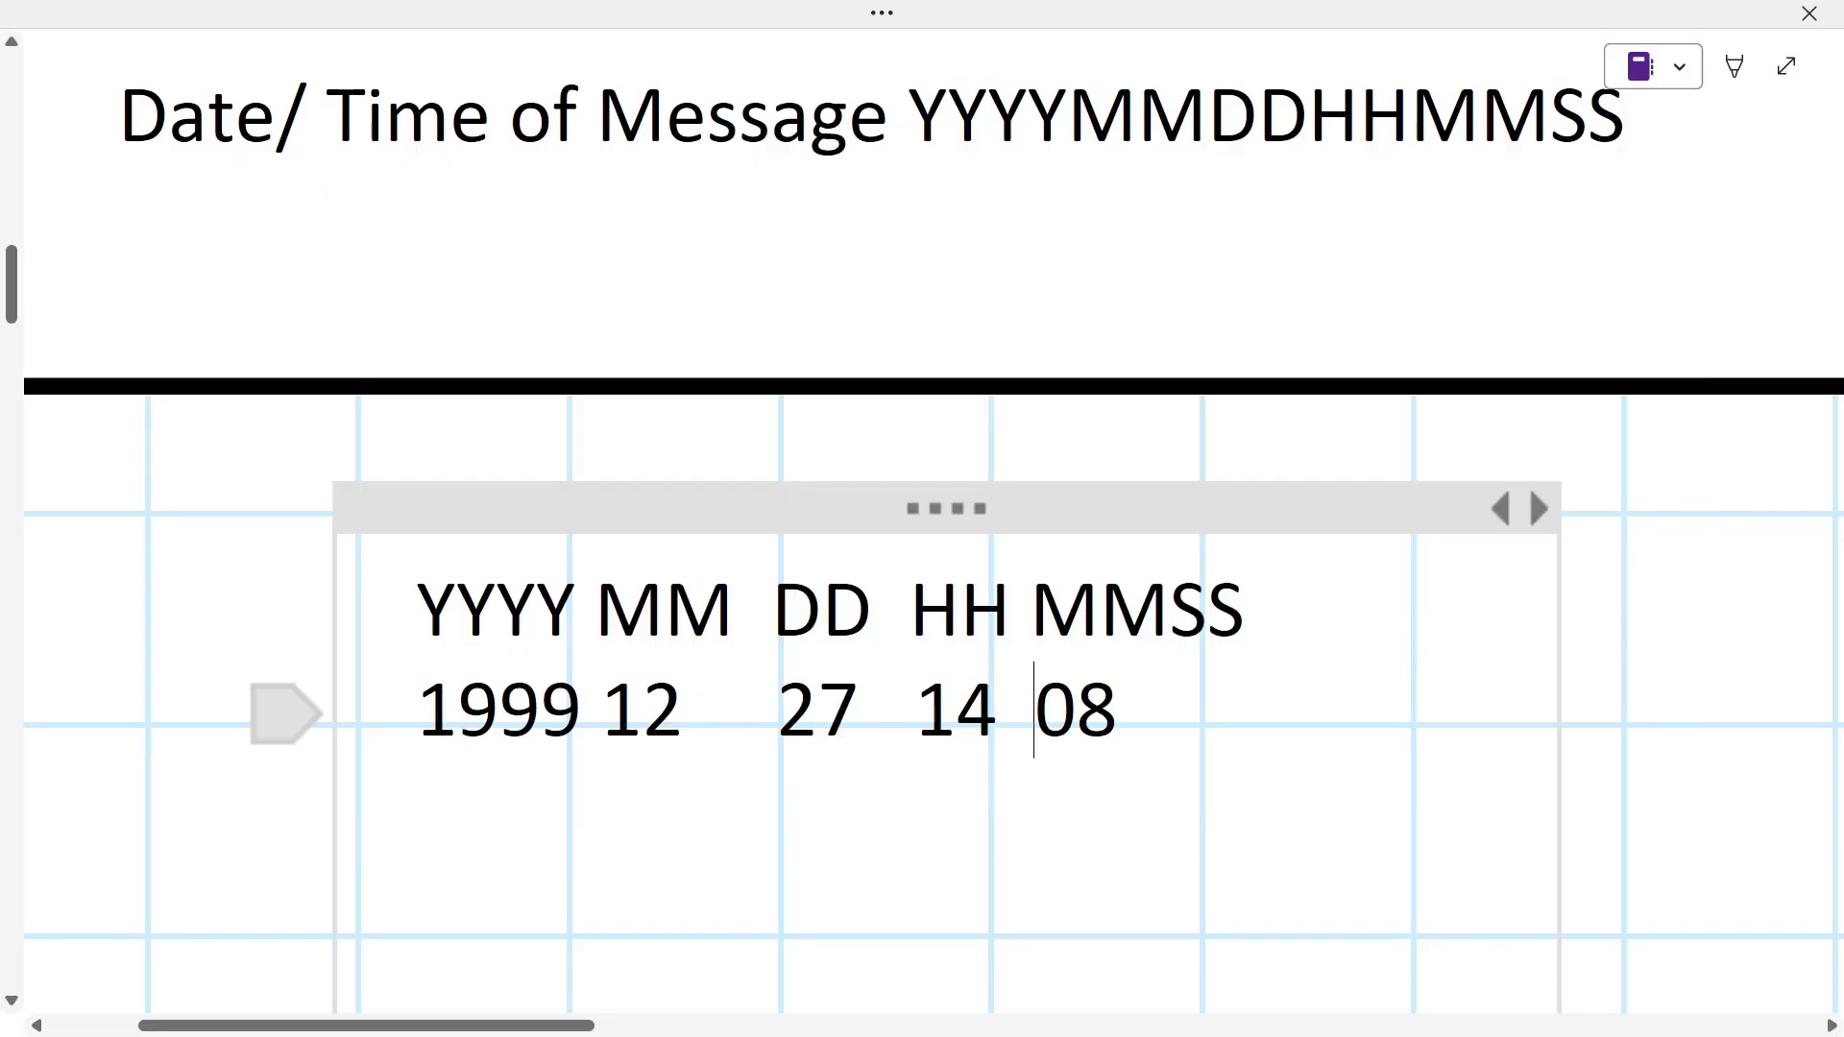
key(alt+Tab)
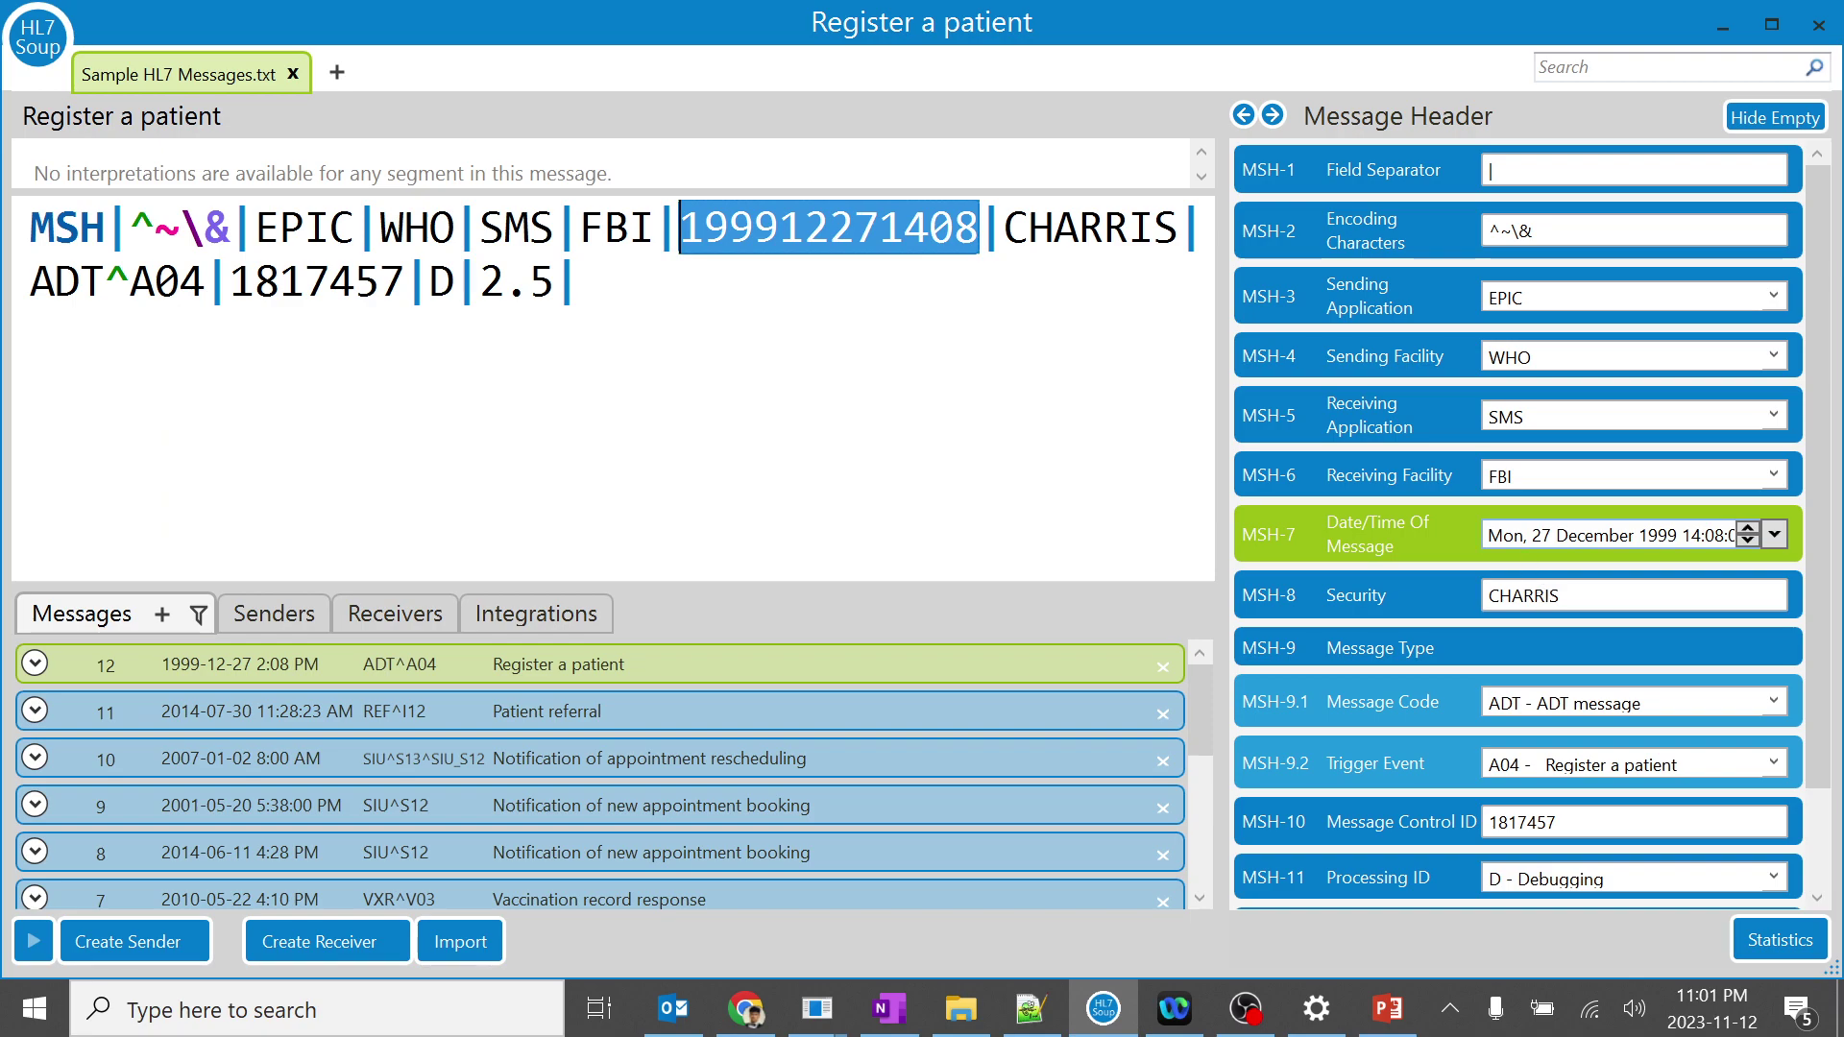
key(alt+Tab)
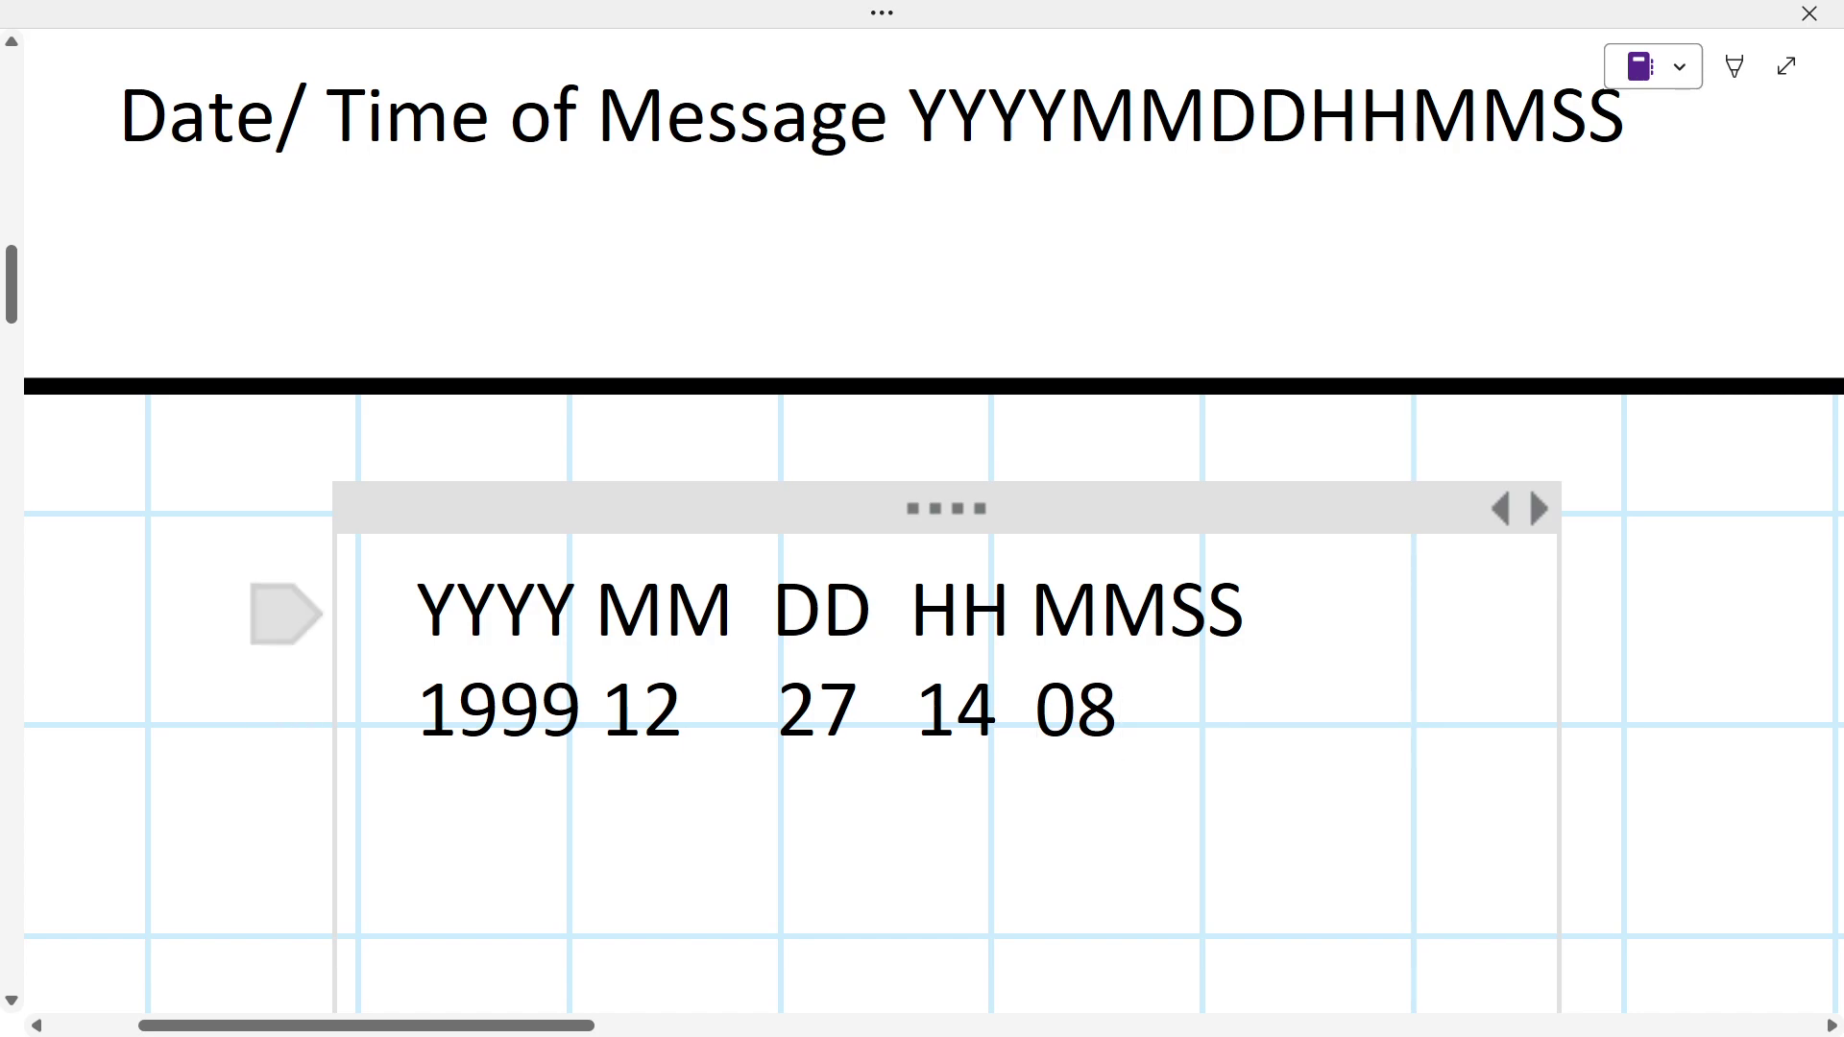
In HL7 Soup, examine the MSH-7 value in the raw message and the full date and time in its header field.
key(alt+Tab)
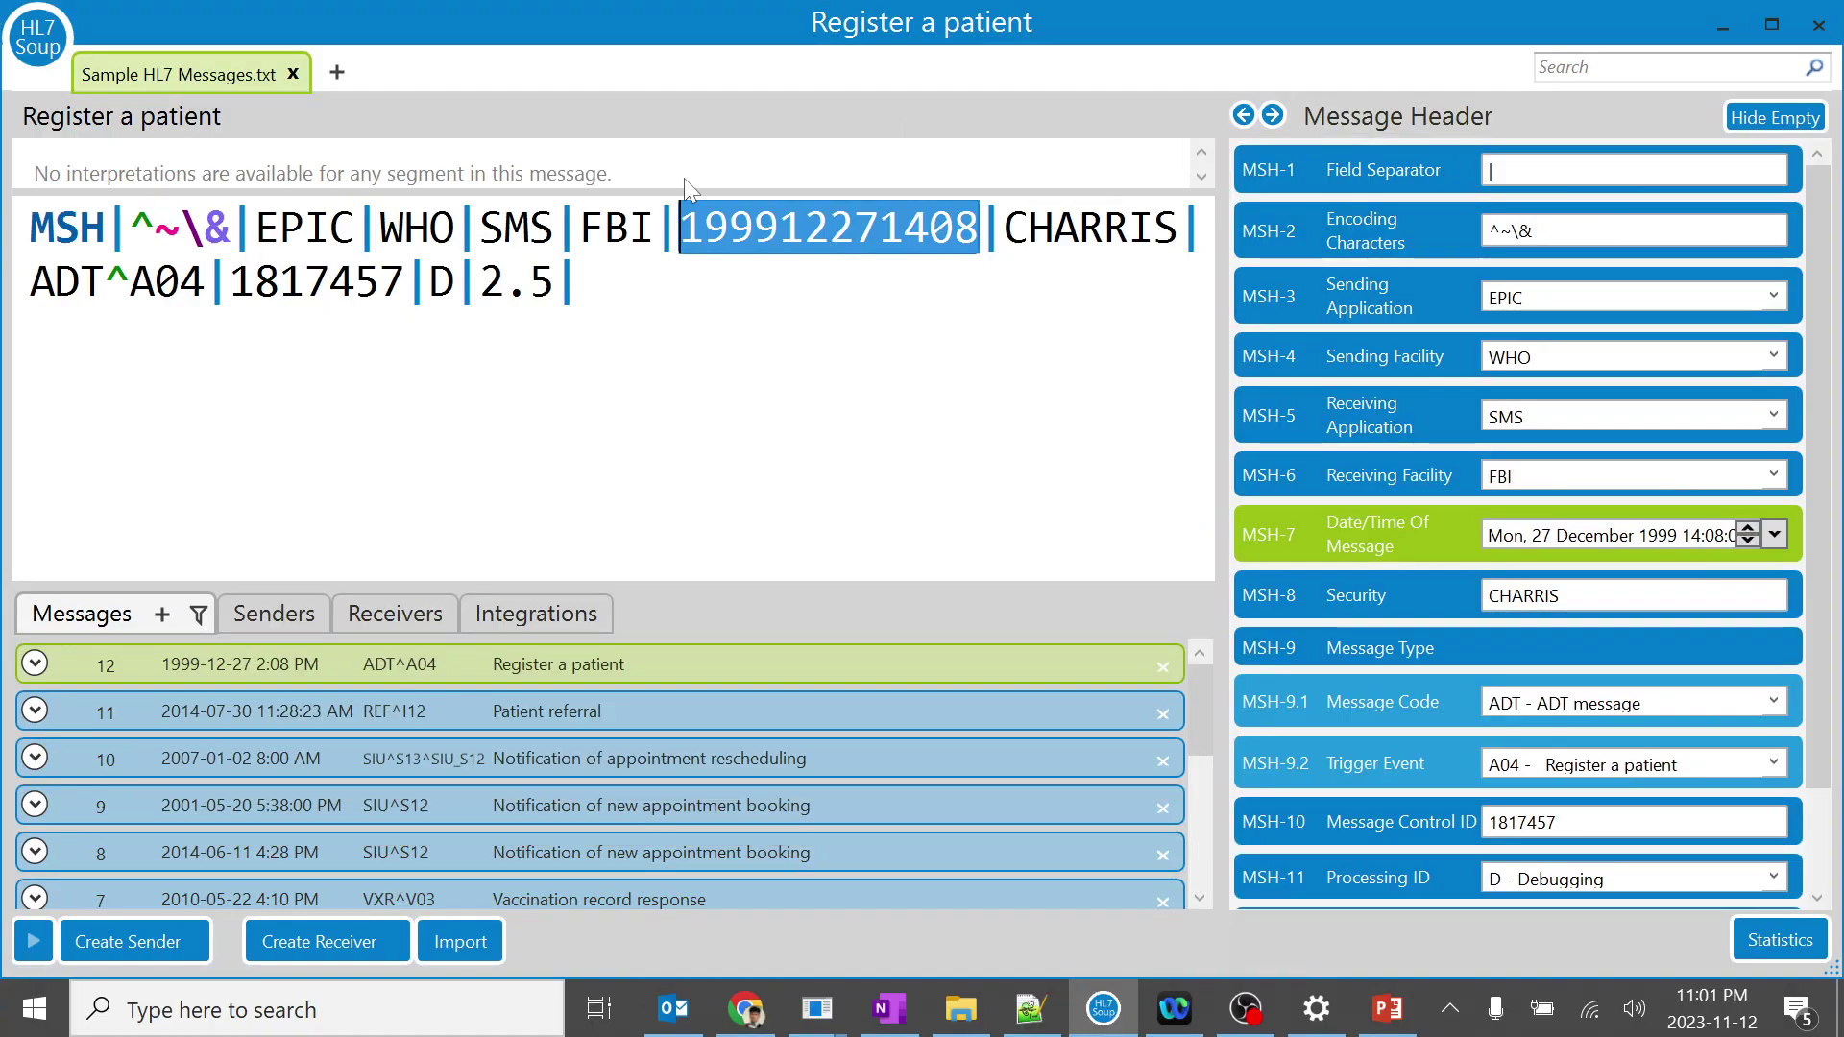
click(755, 230)
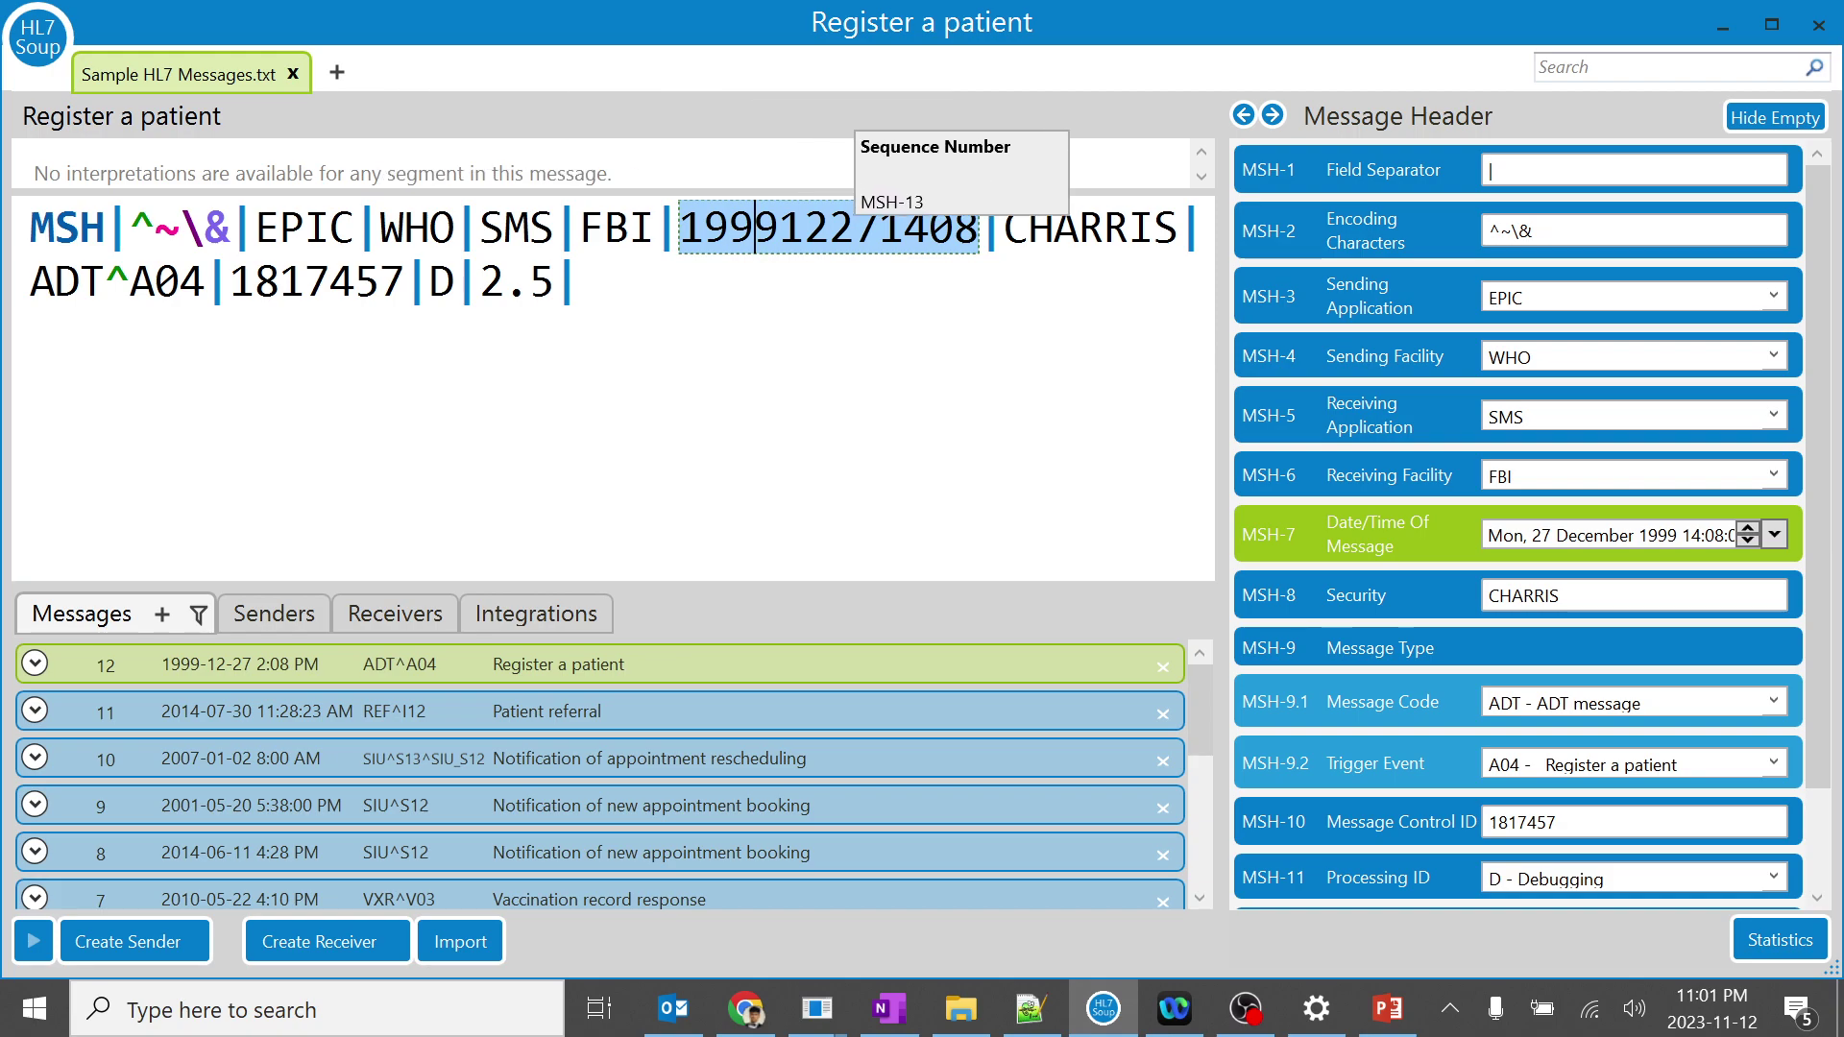
mouse_move(978, 227)
click(904, 227)
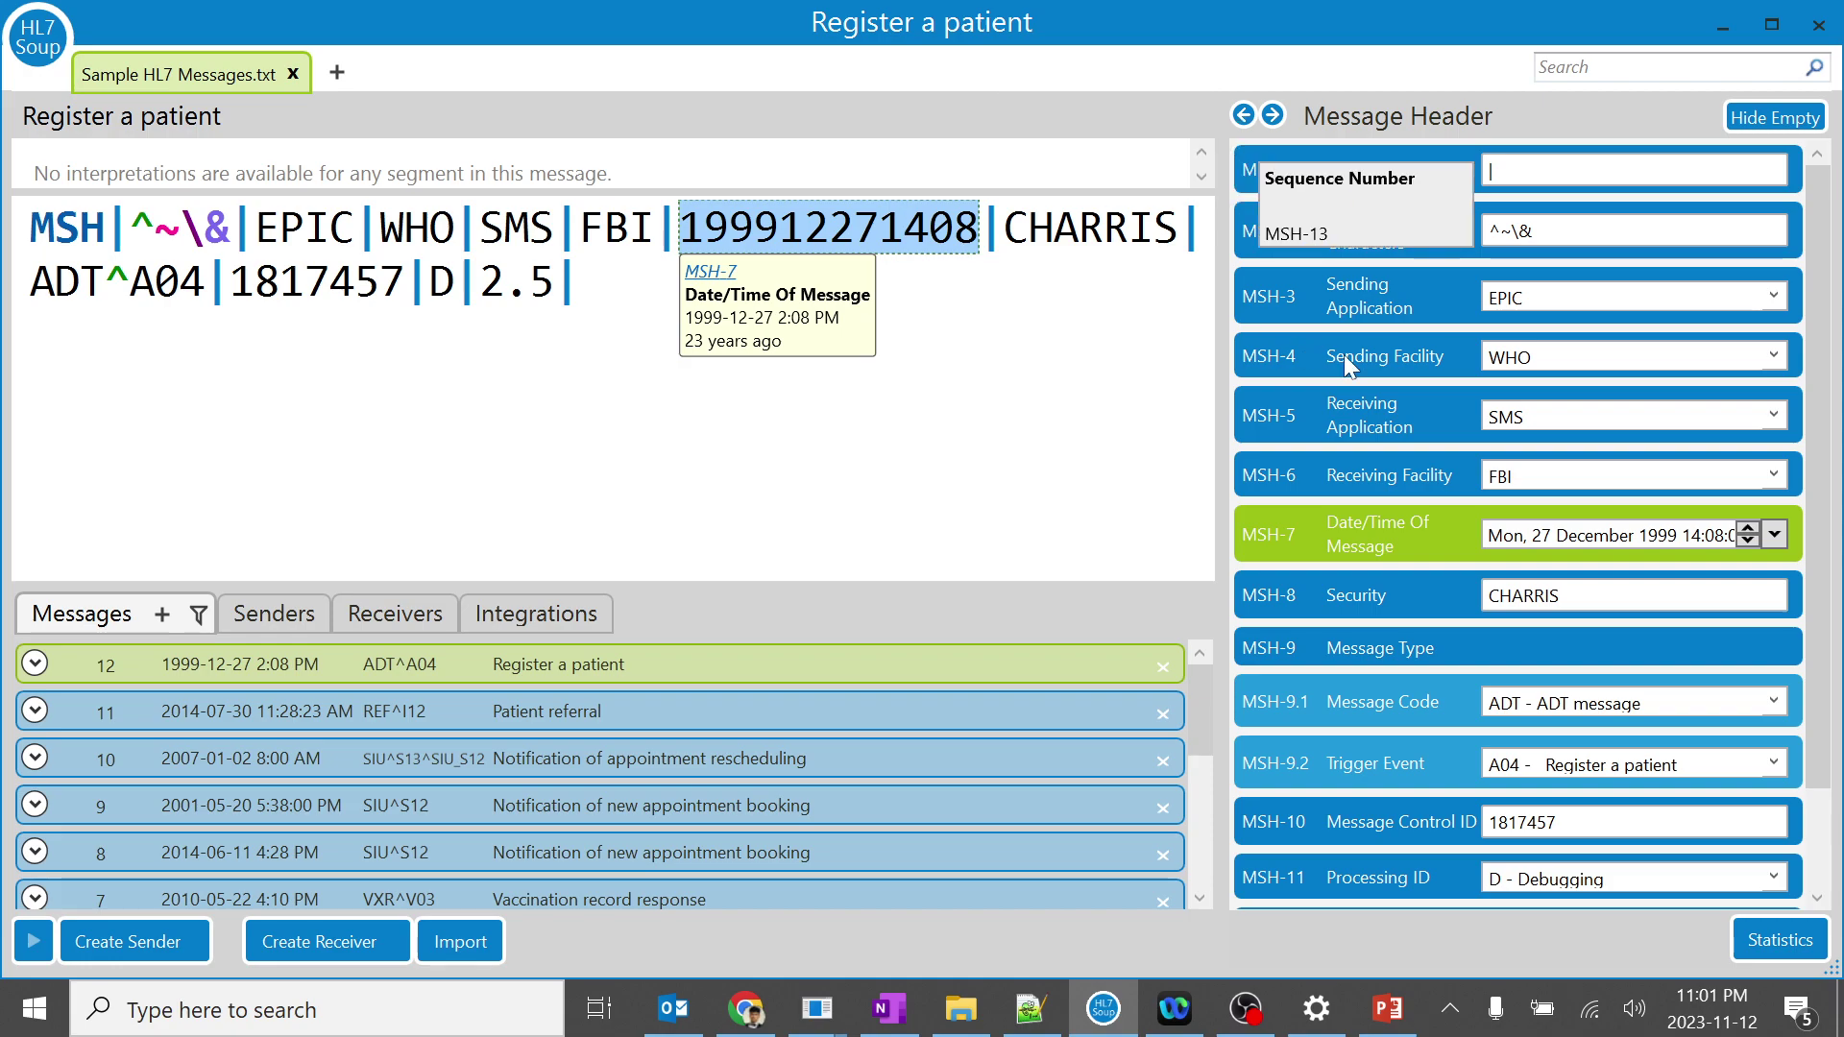
click(1594, 536)
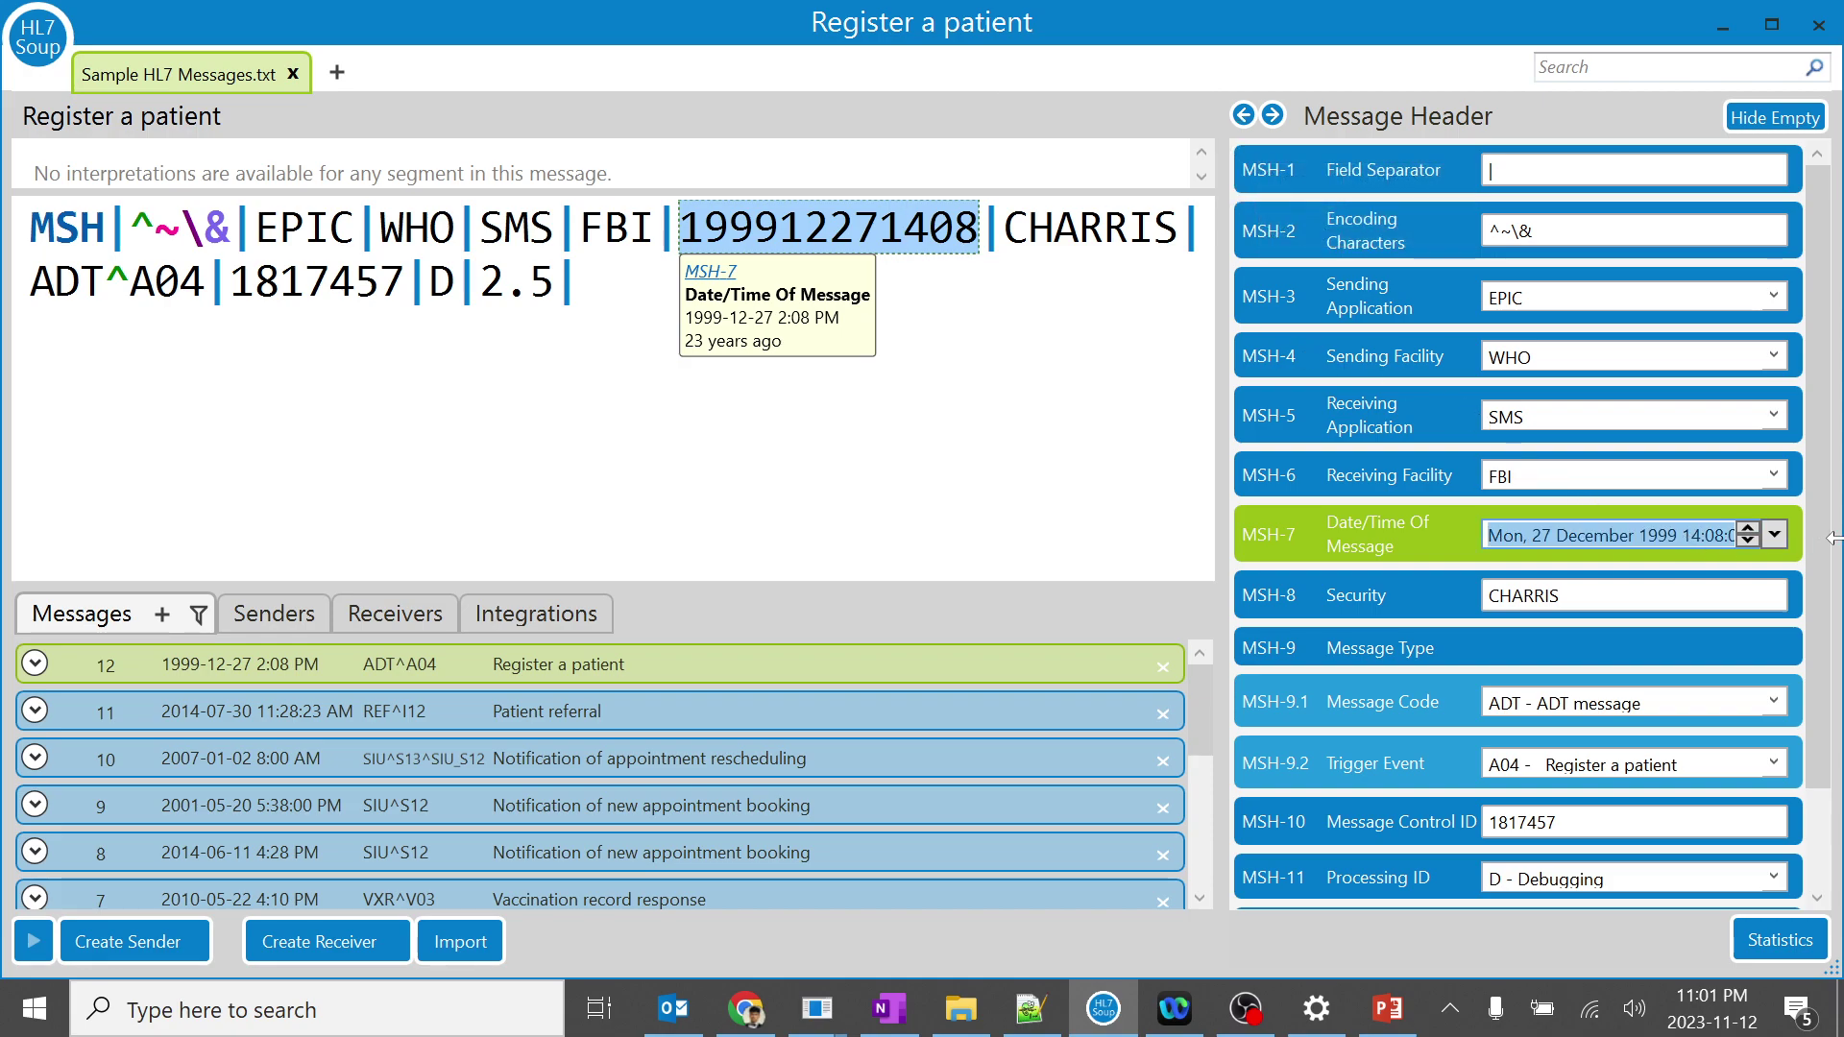
click(1540, 536)
click(1592, 536)
click(1657, 536)
click(1713, 536)
key(Right)
key(Right)
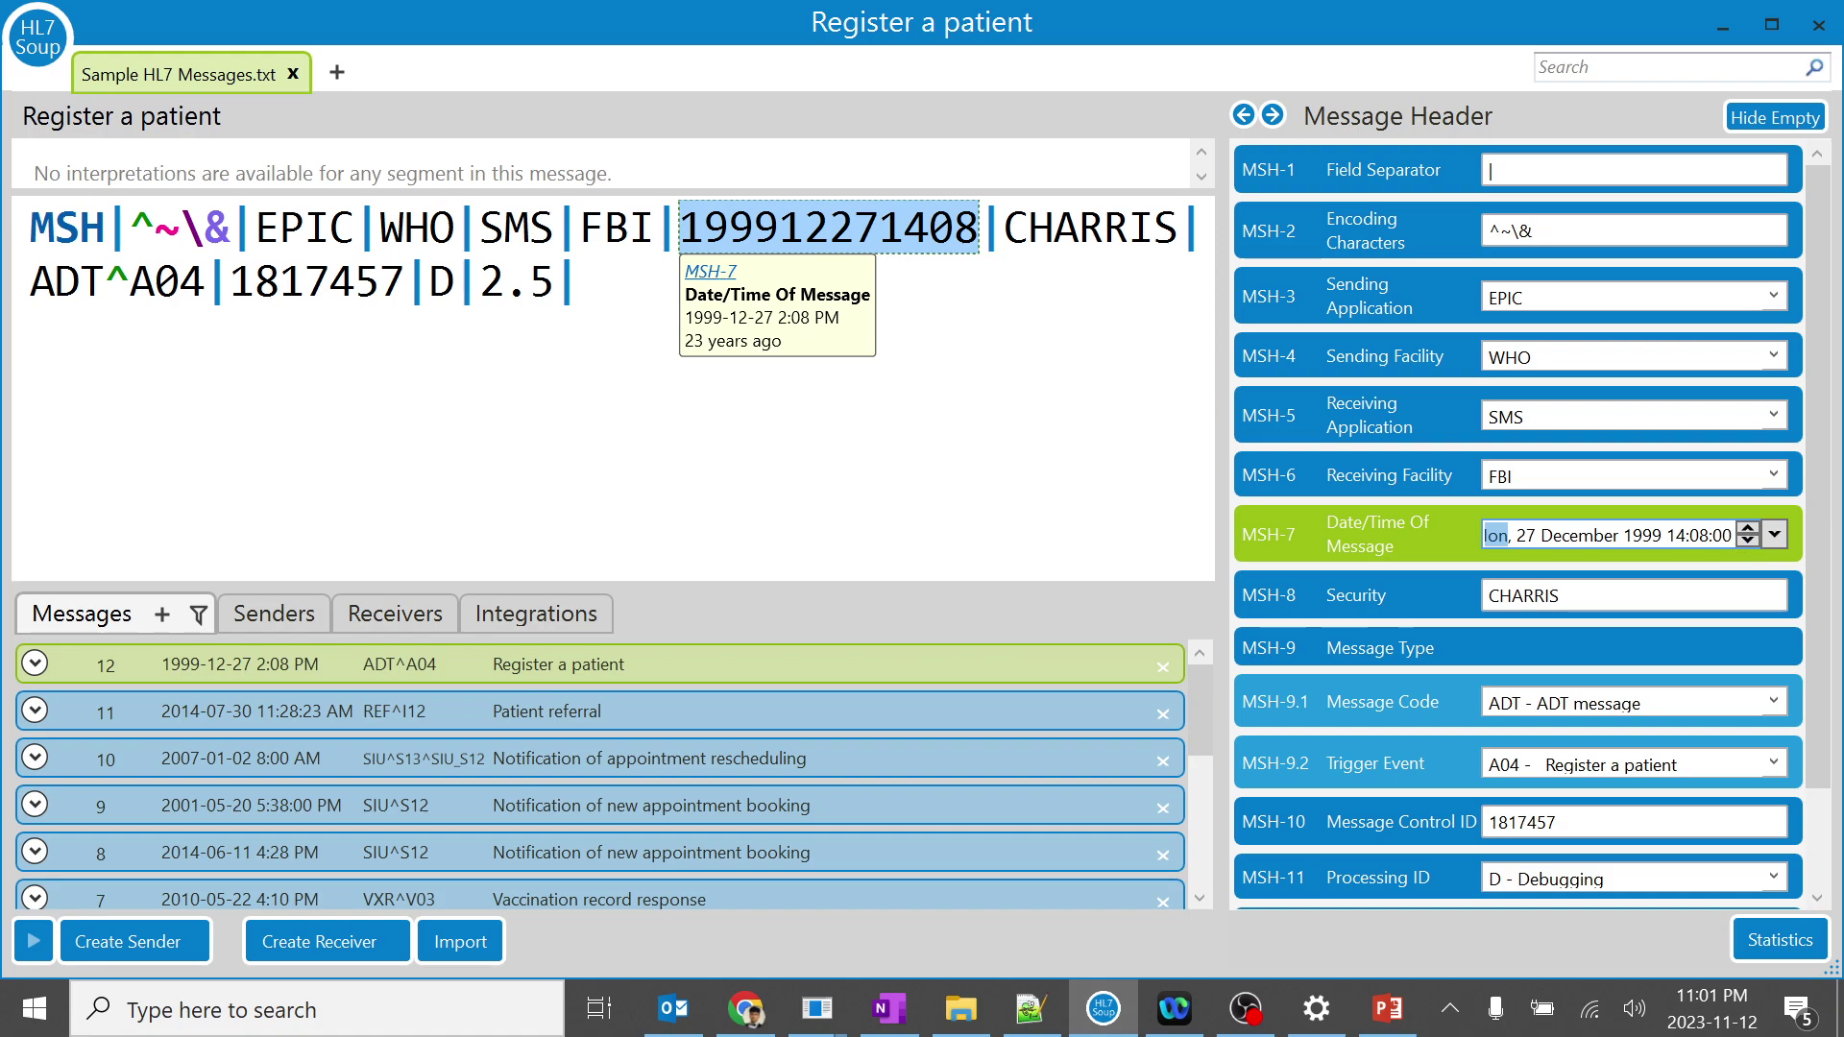
Review the YYYY MM DD HH MMSS line in OneNote alongside the sending application field in the HL7 Soup message.
key(alt+Tab)
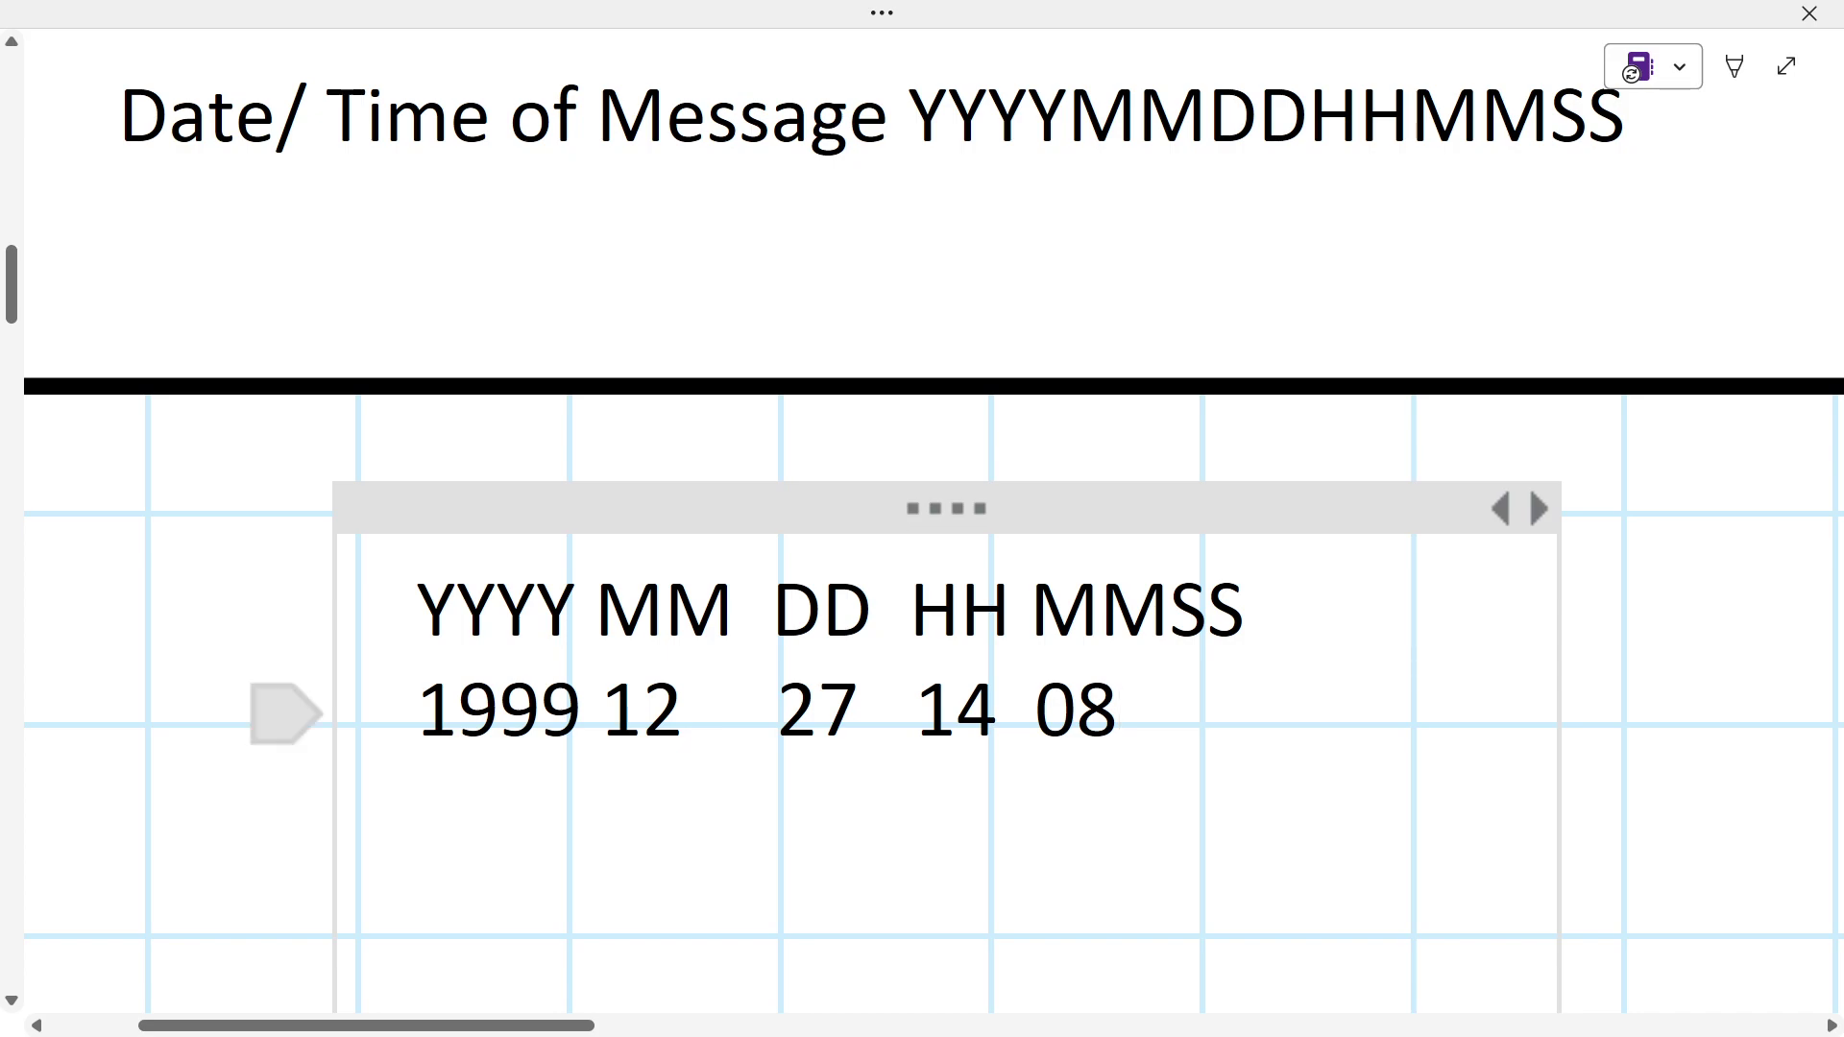
drag(1248, 611, 416, 610)
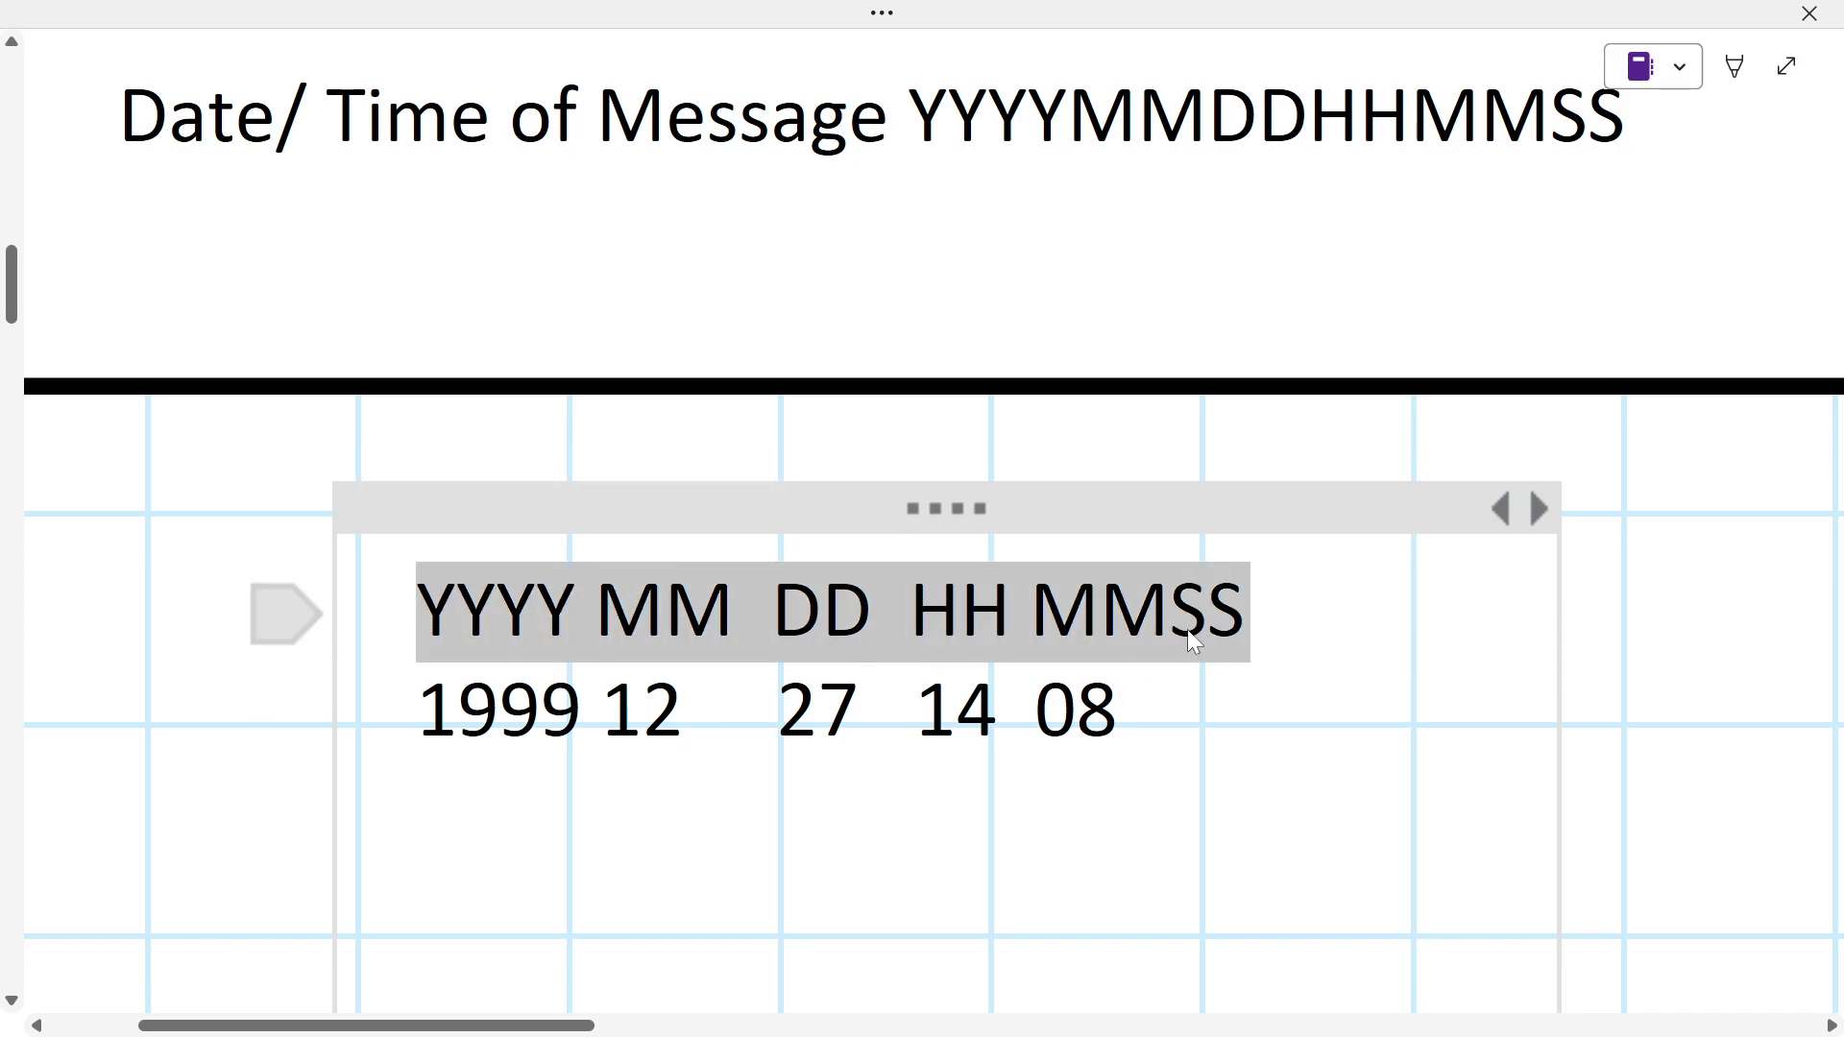
click(1809, 14)
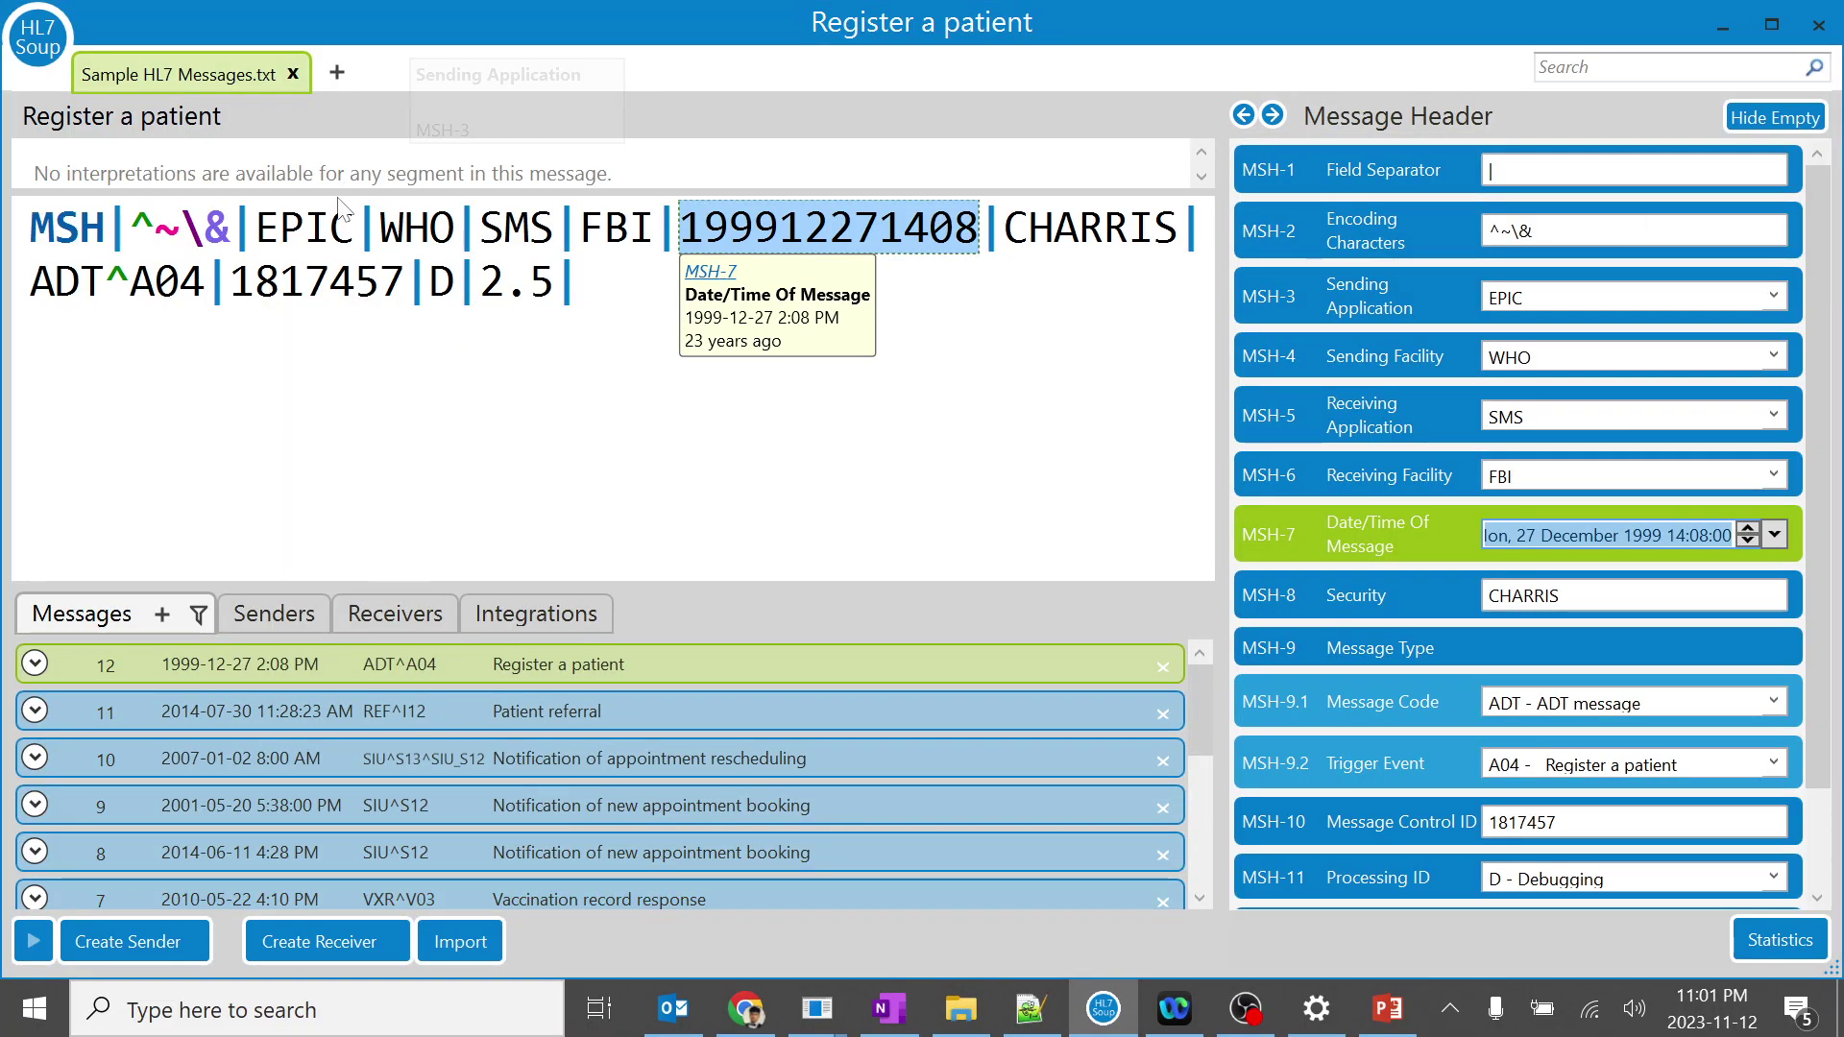
click(310, 234)
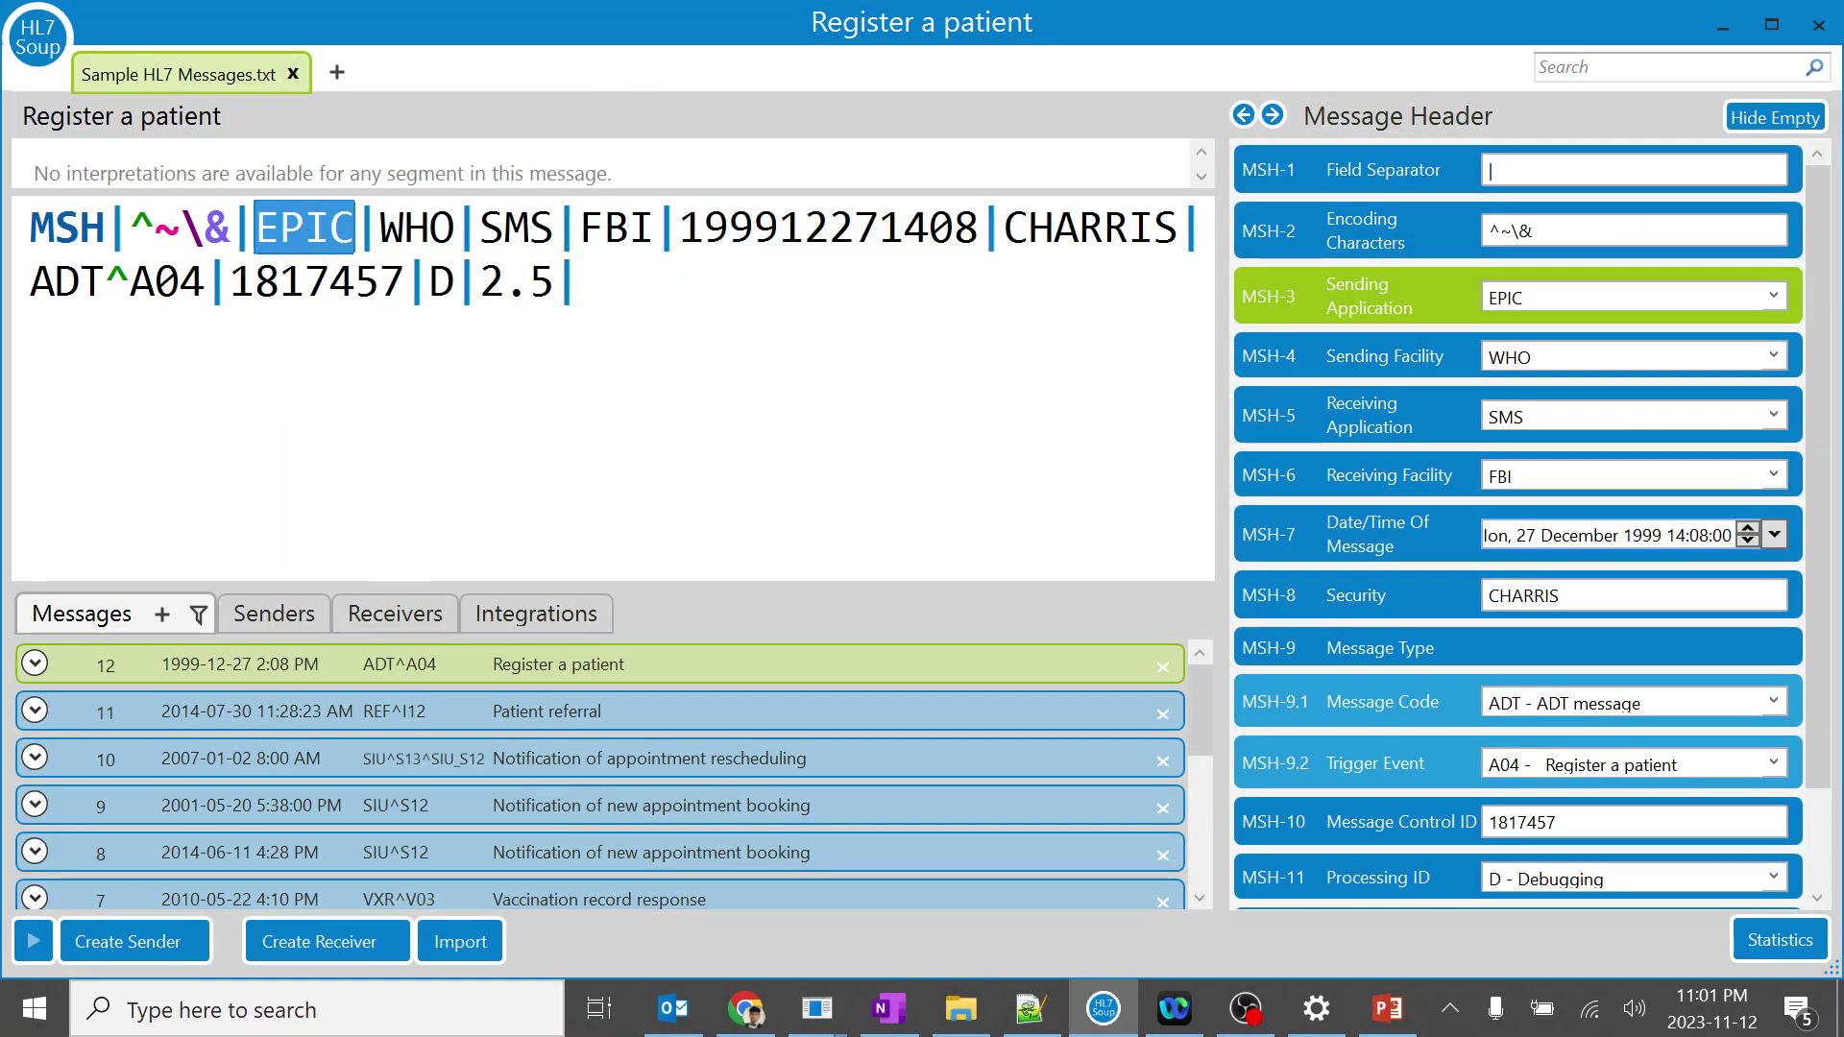
key(alt+Tab)
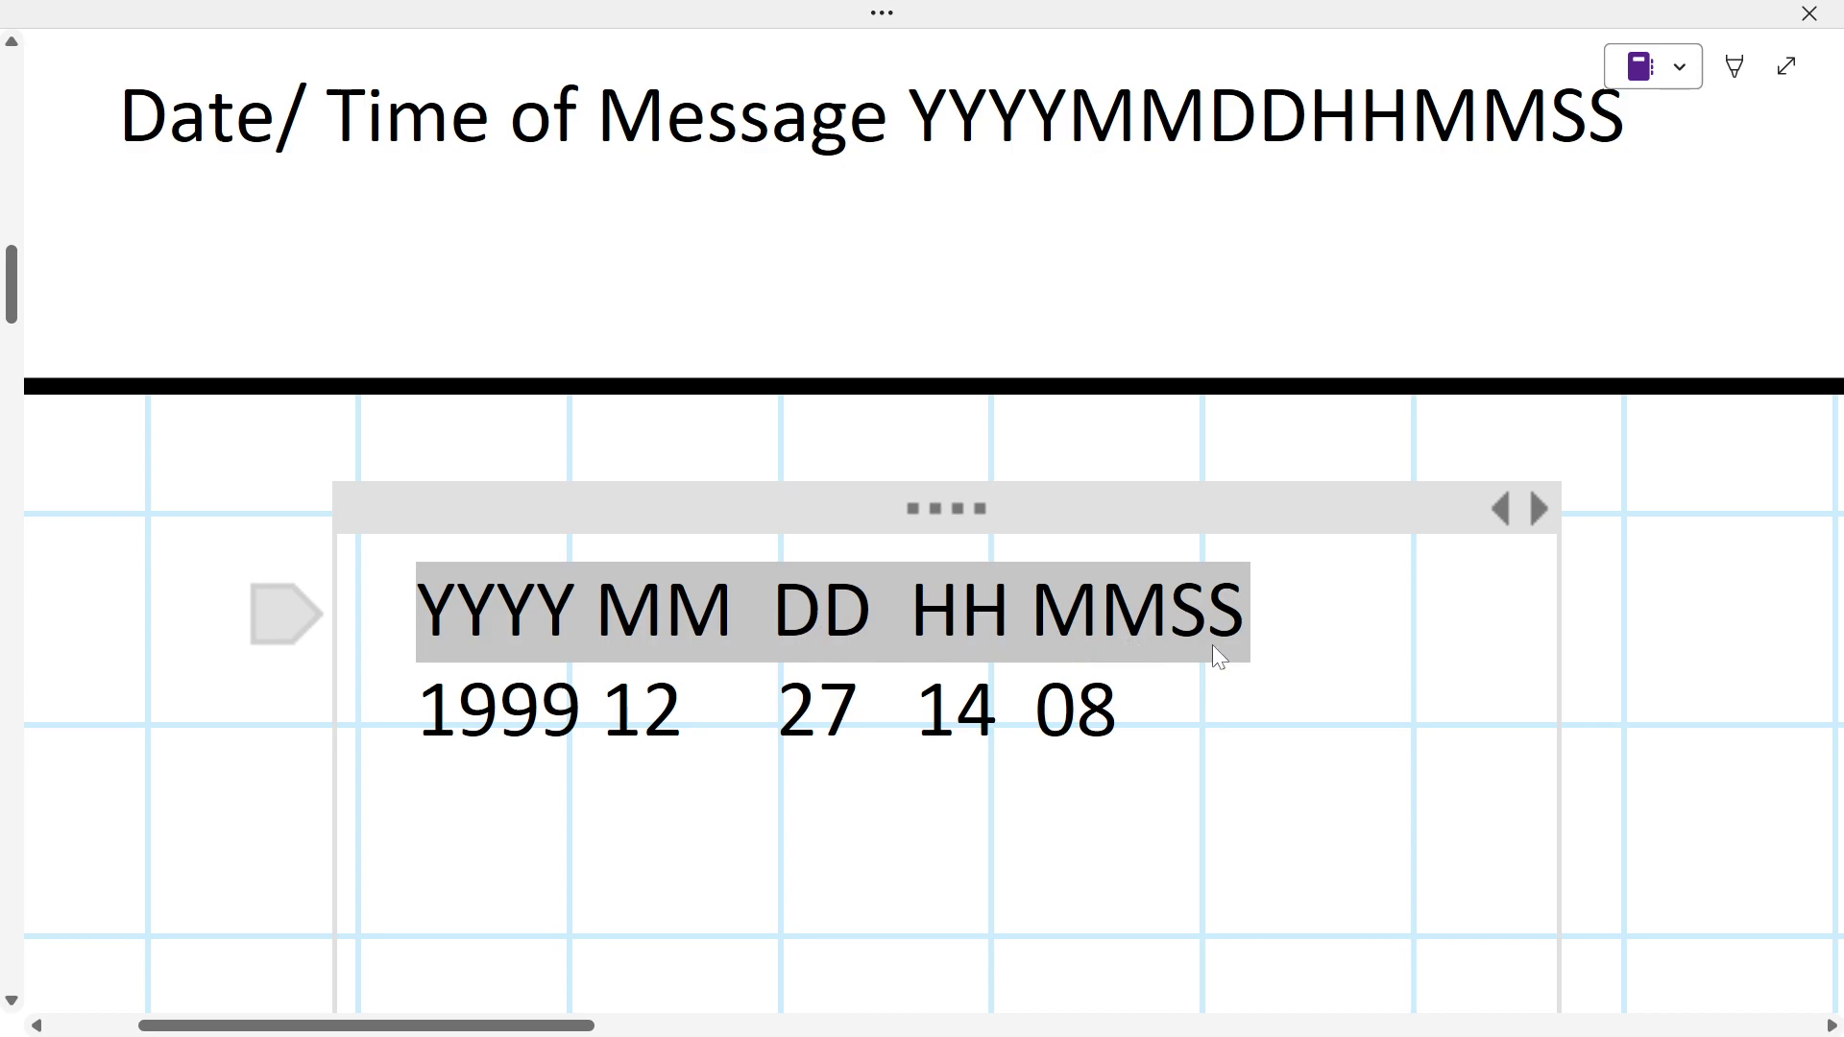
key(alt+Tab)
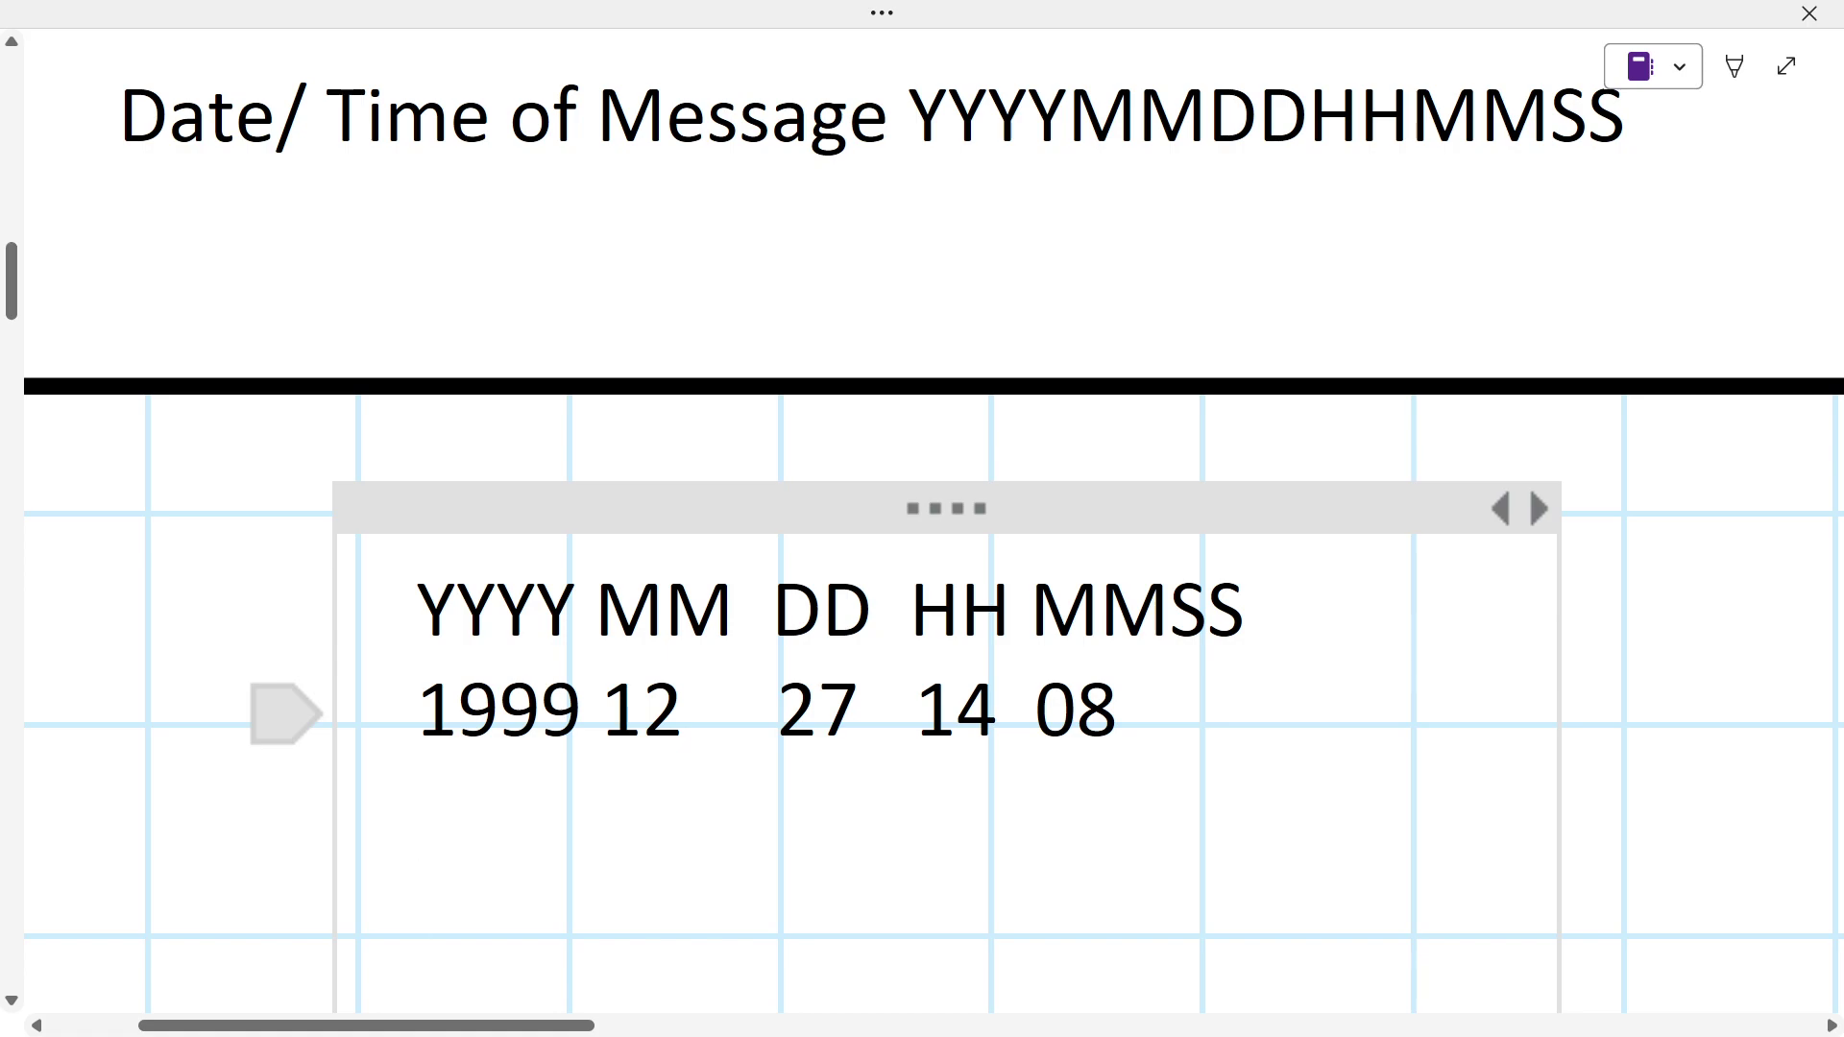
scroll(922, 519, down, 2)
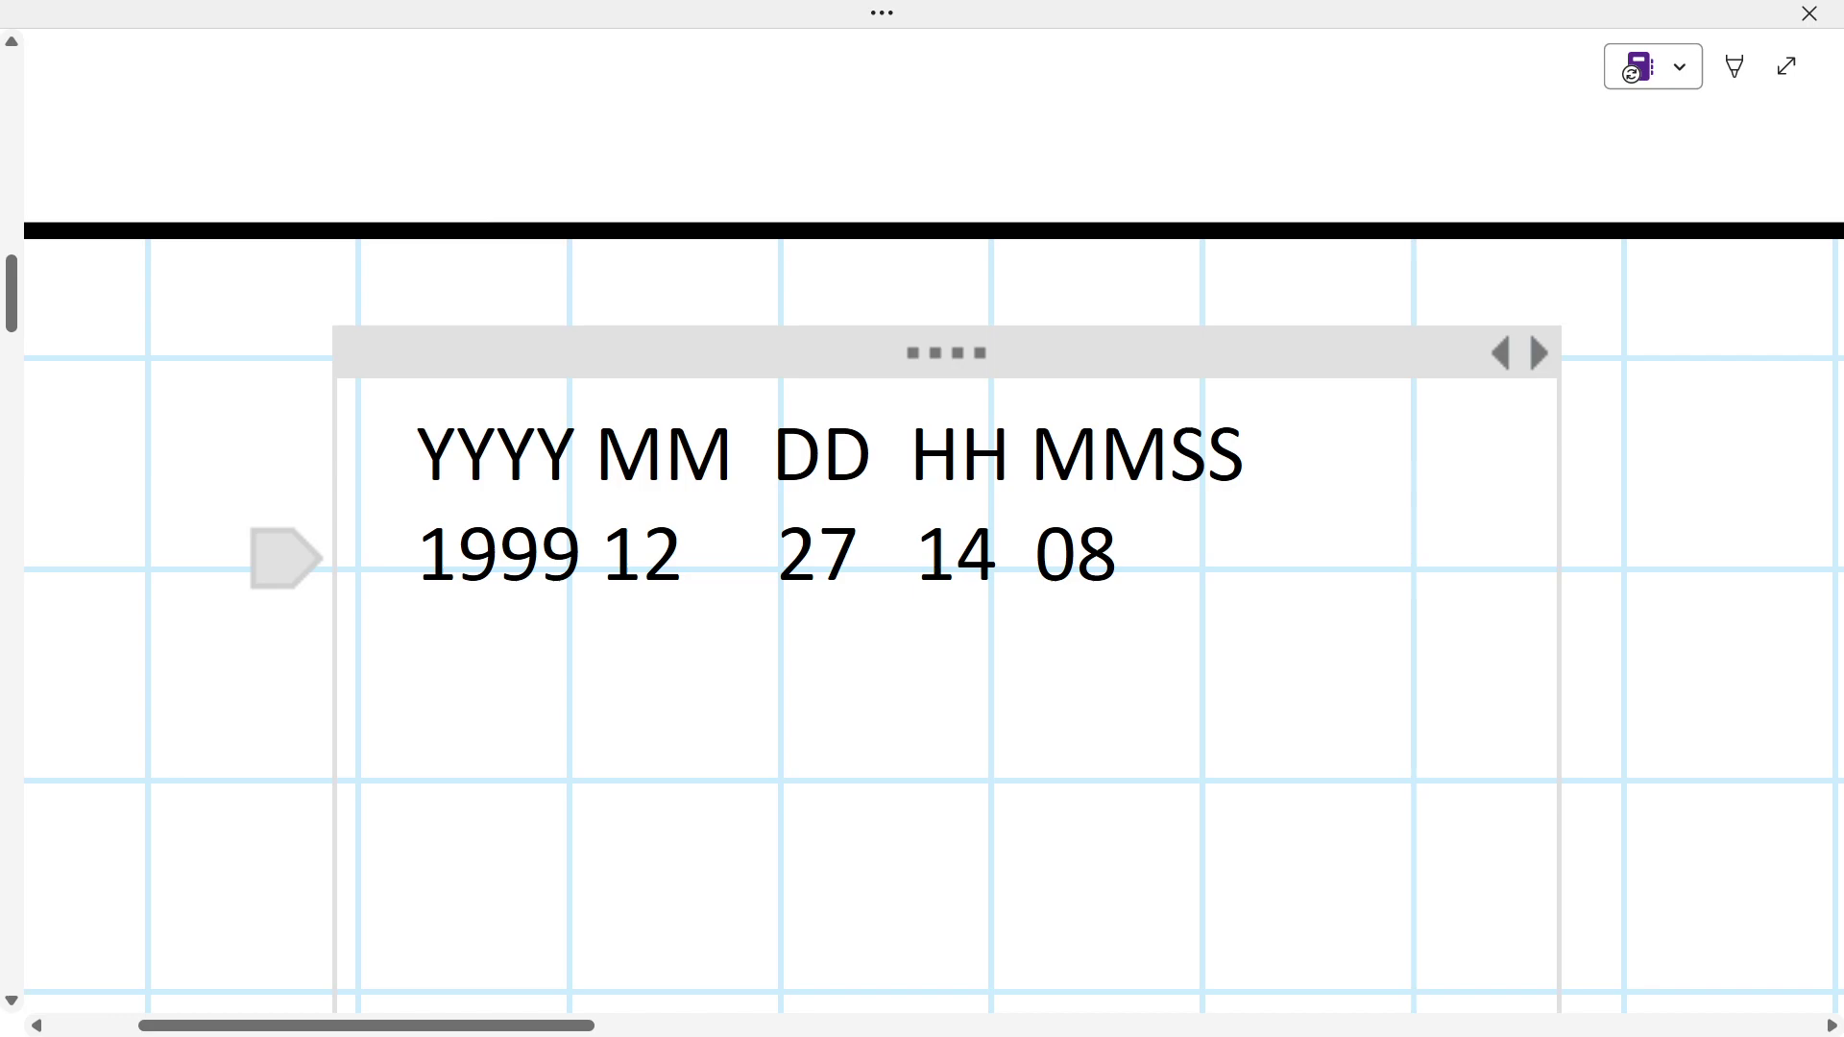
drag(419, 557, 1123, 566)
key(ctrl+c)
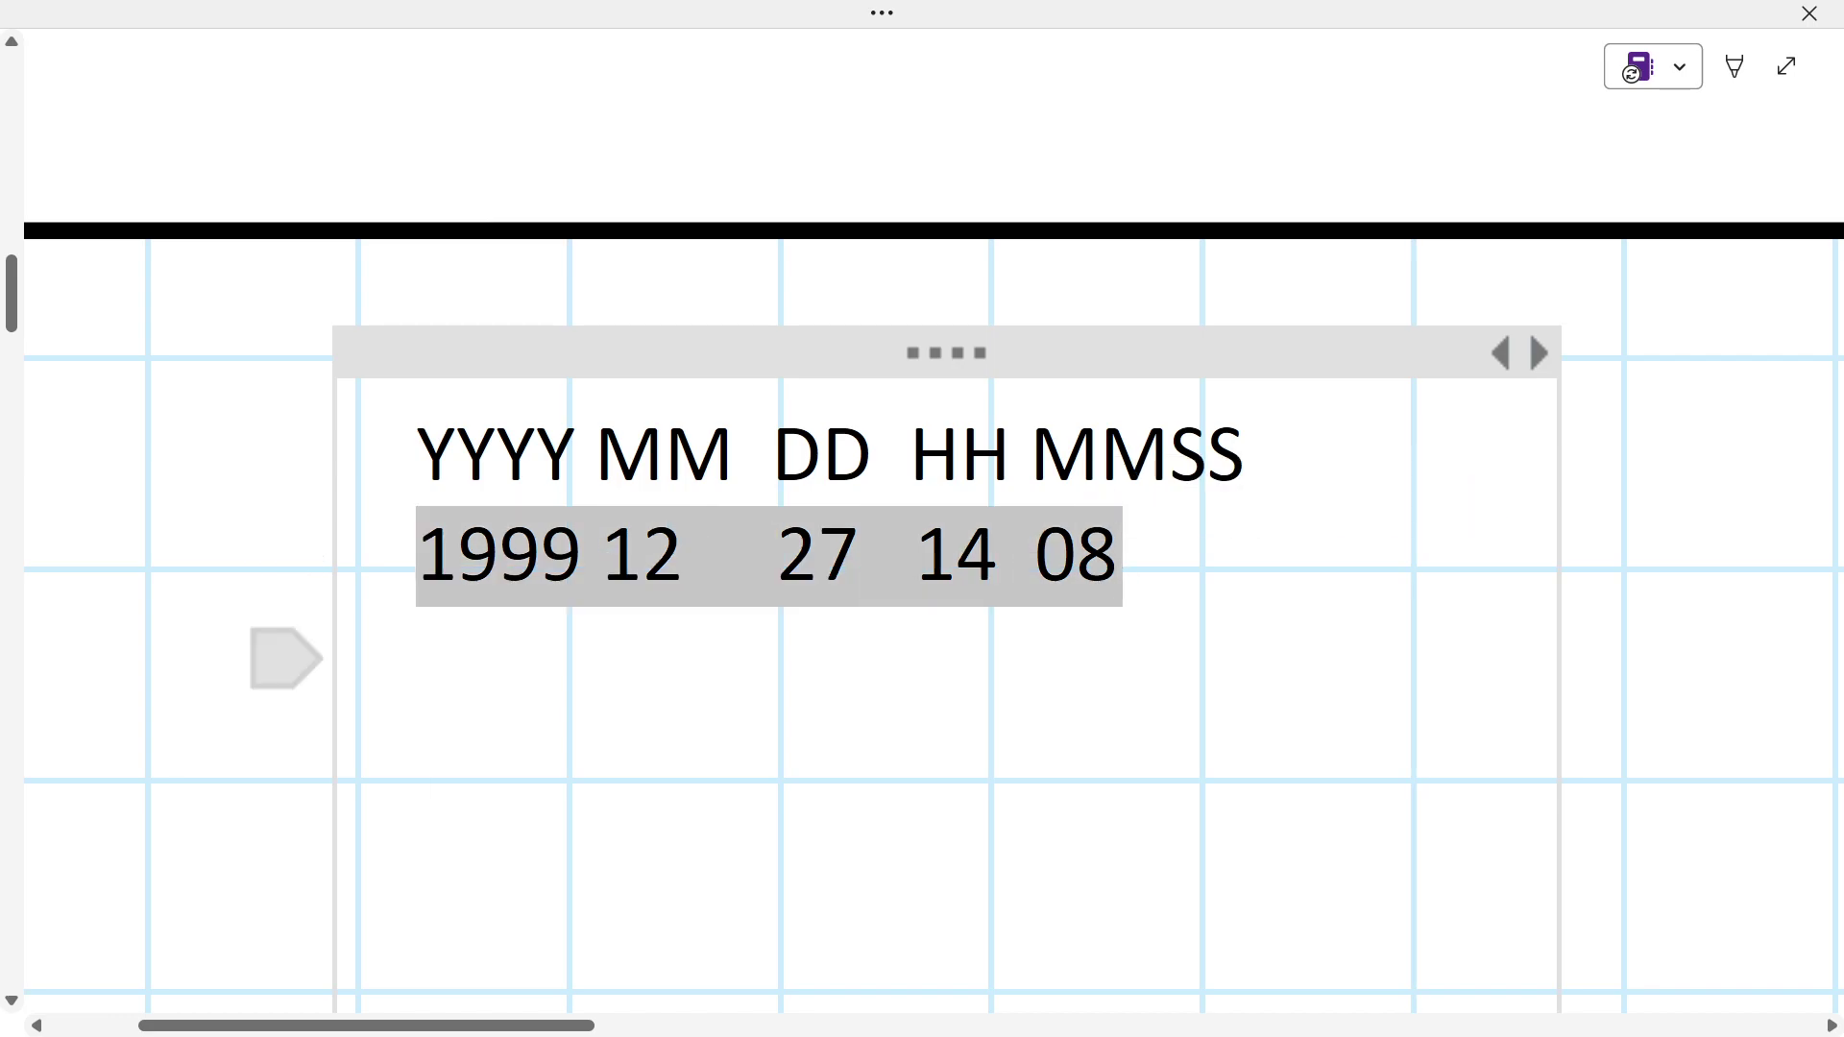
click(419, 655)
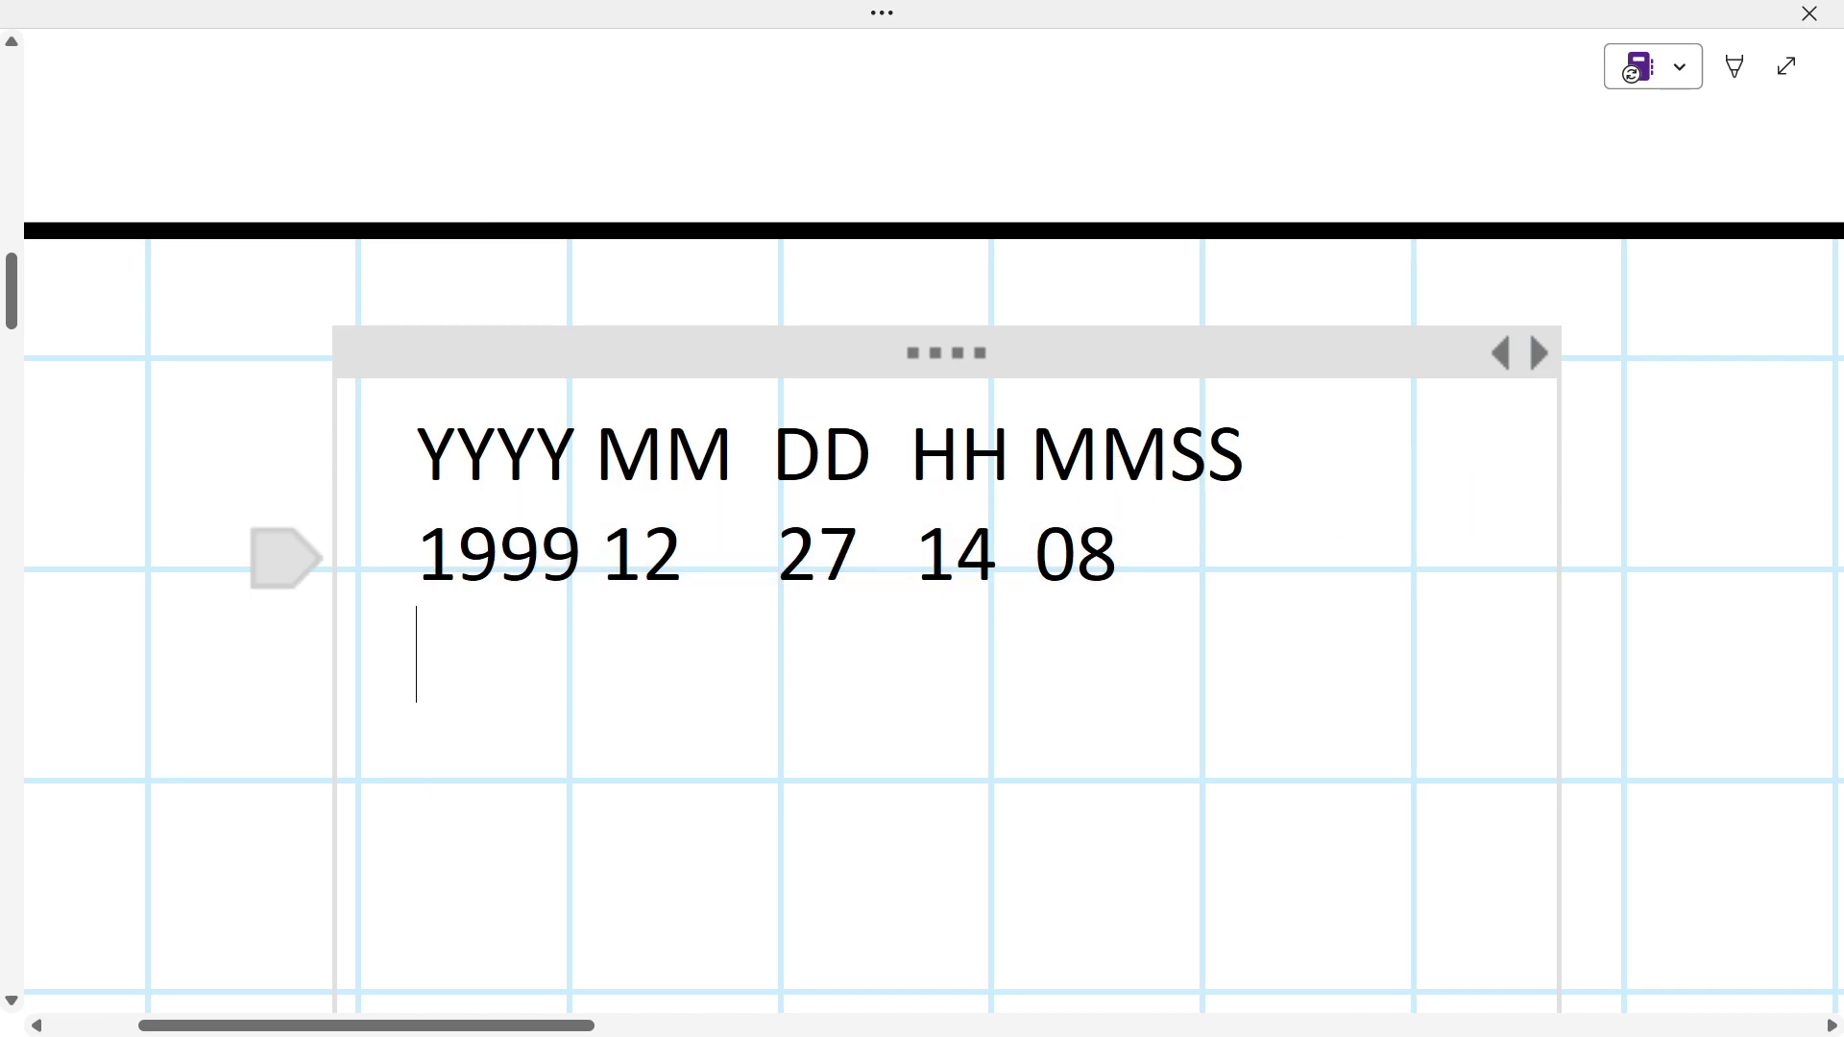
key(ctrl+v)
Compare the YYYY MM DD HH MMSS line in OneNote with the MSH-7 date/time of message in HL7 Soup.
key(alt+Tab)
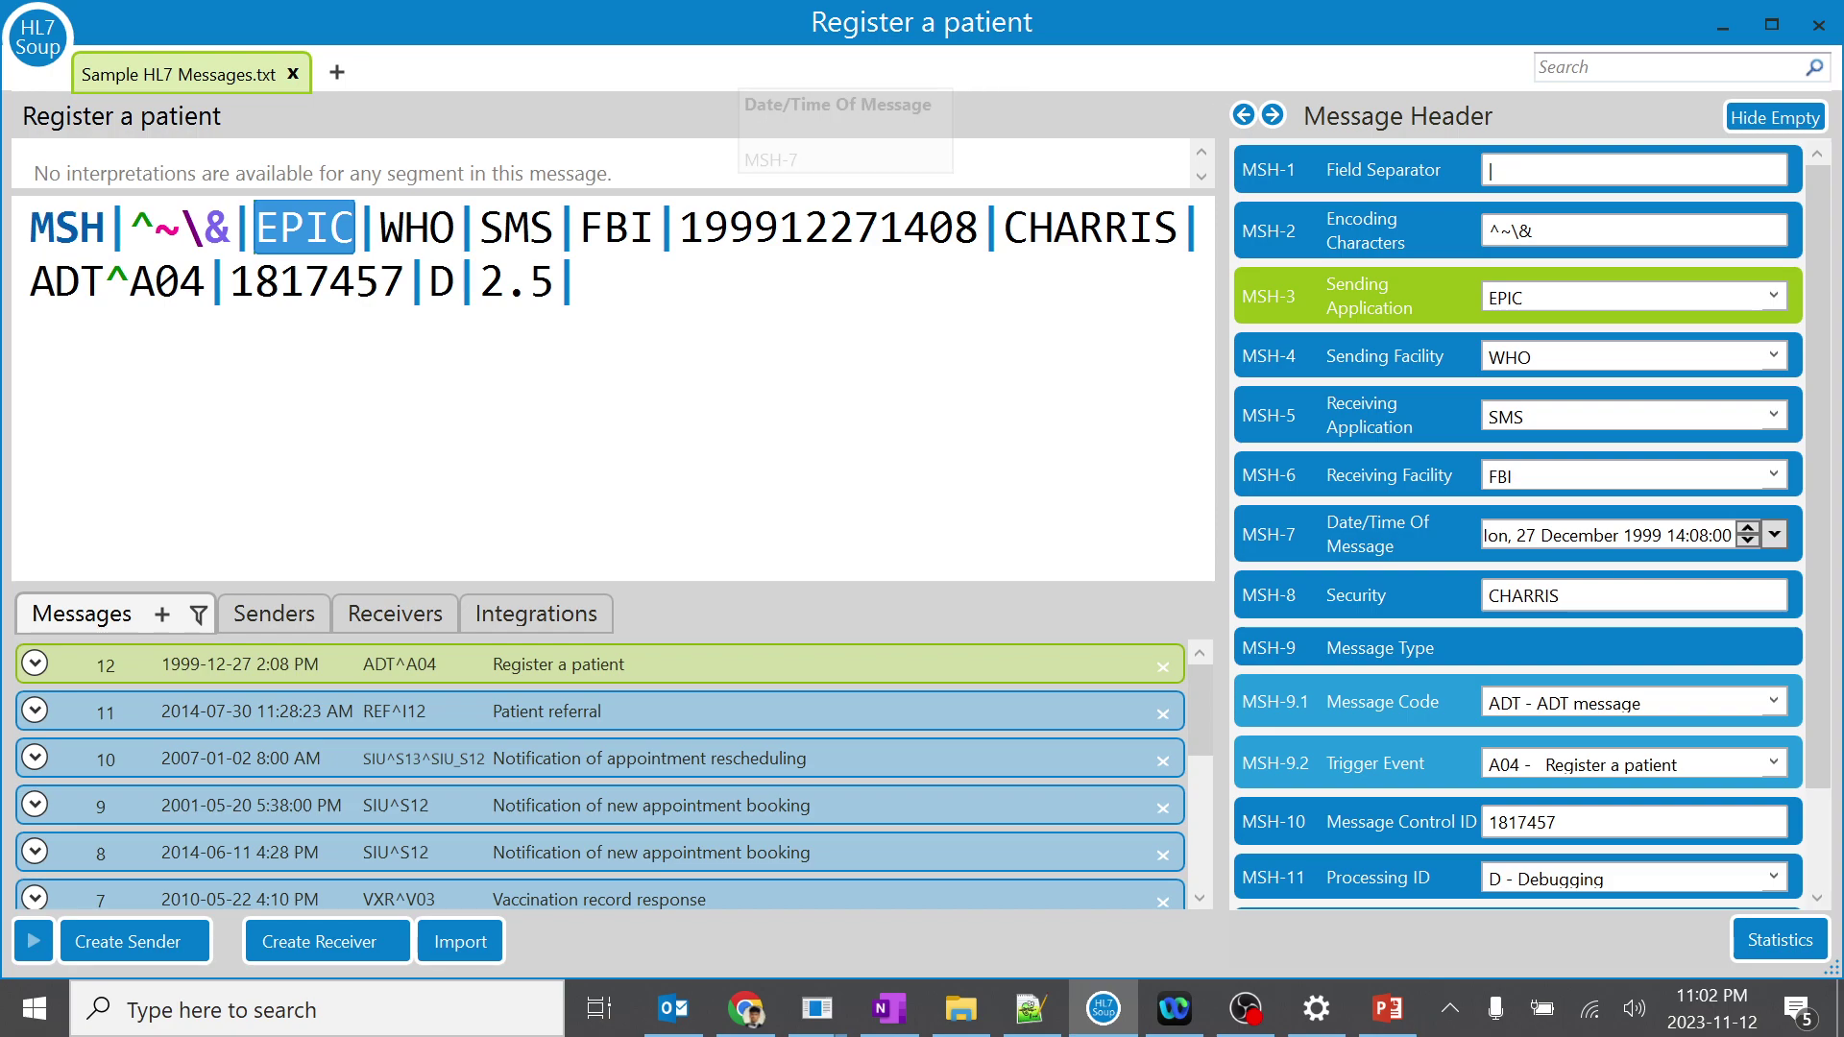
key(alt+Tab)
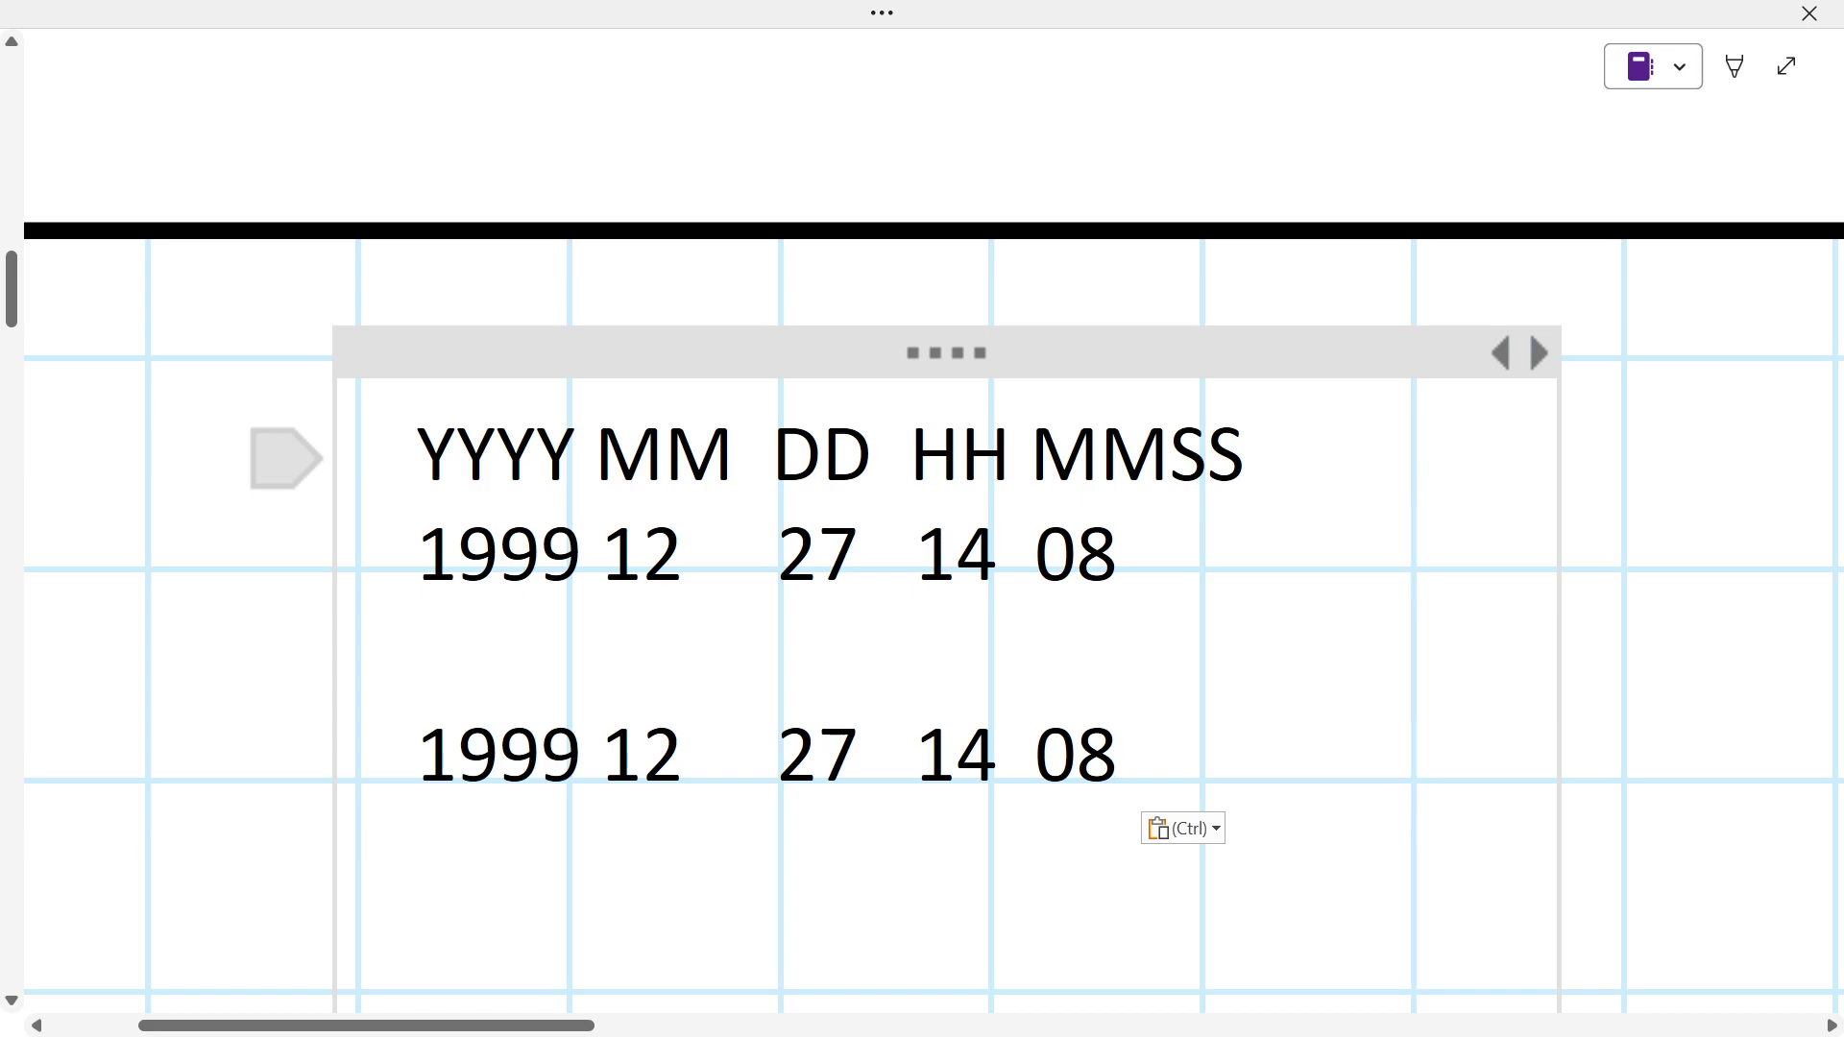
drag(417, 456, 1213, 456)
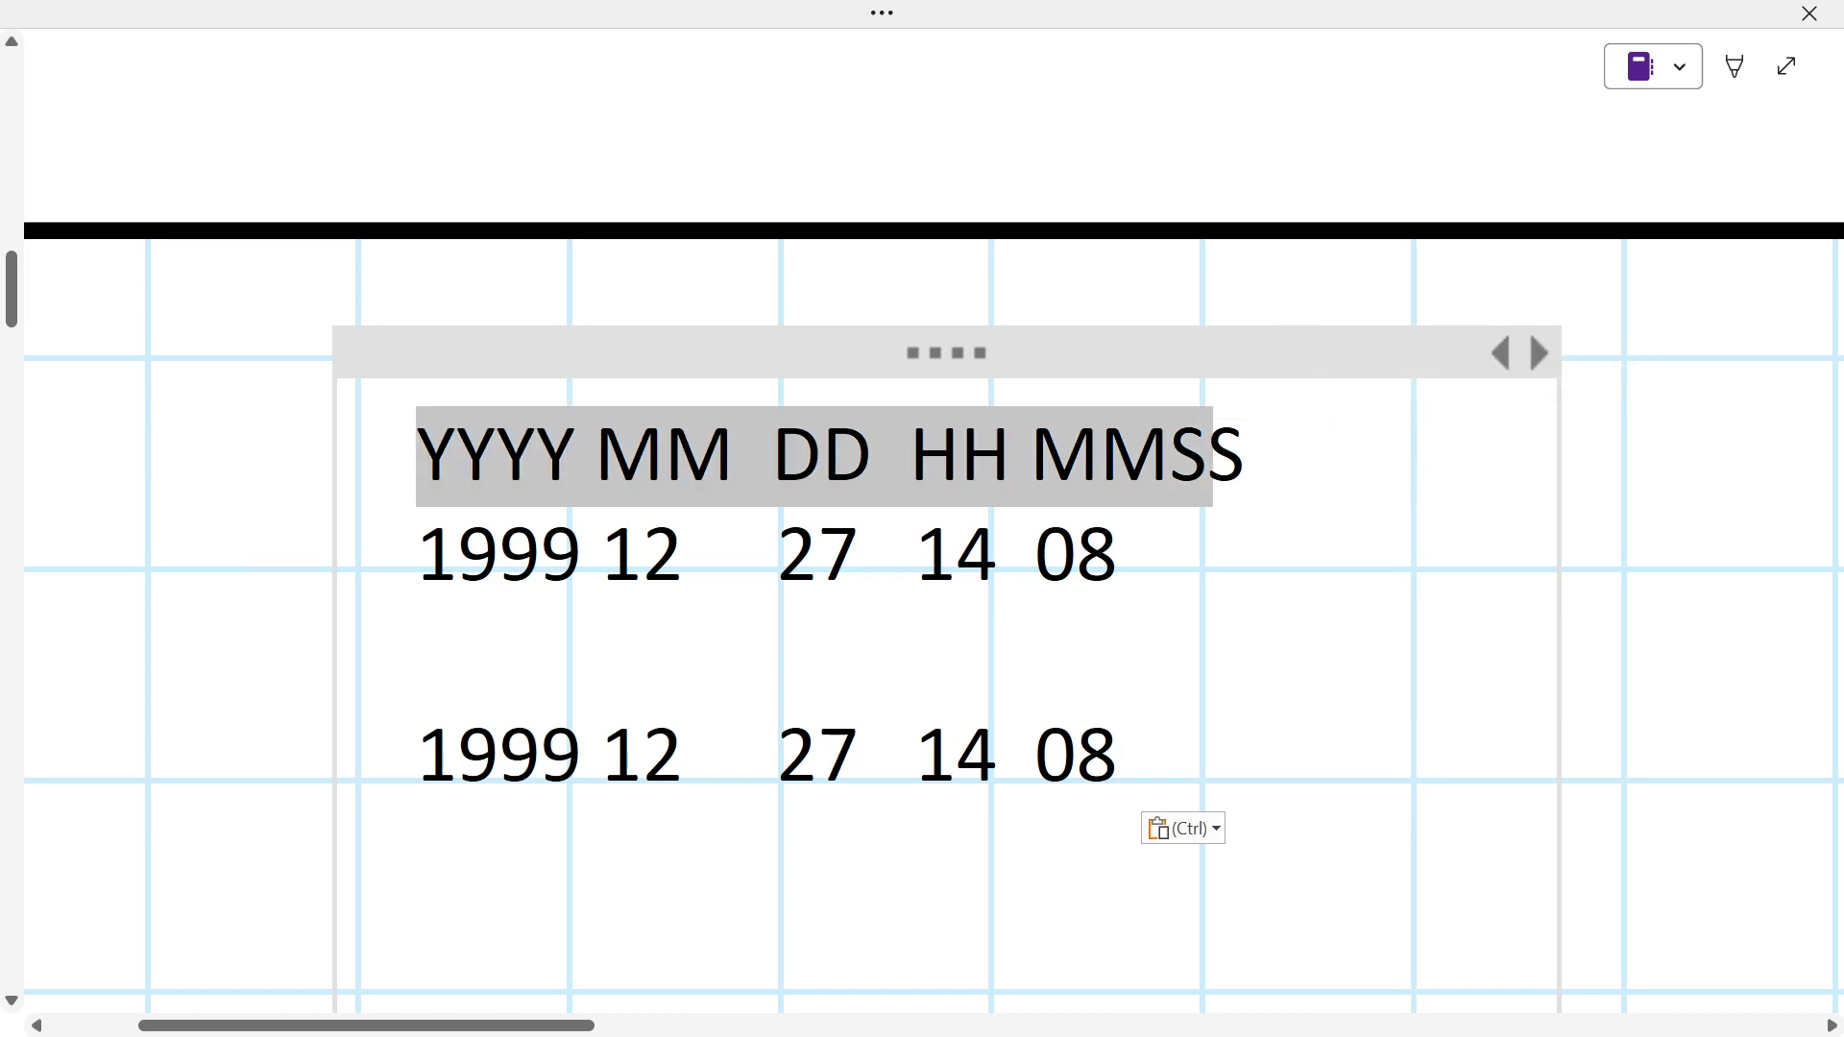
key(alt+Tab)
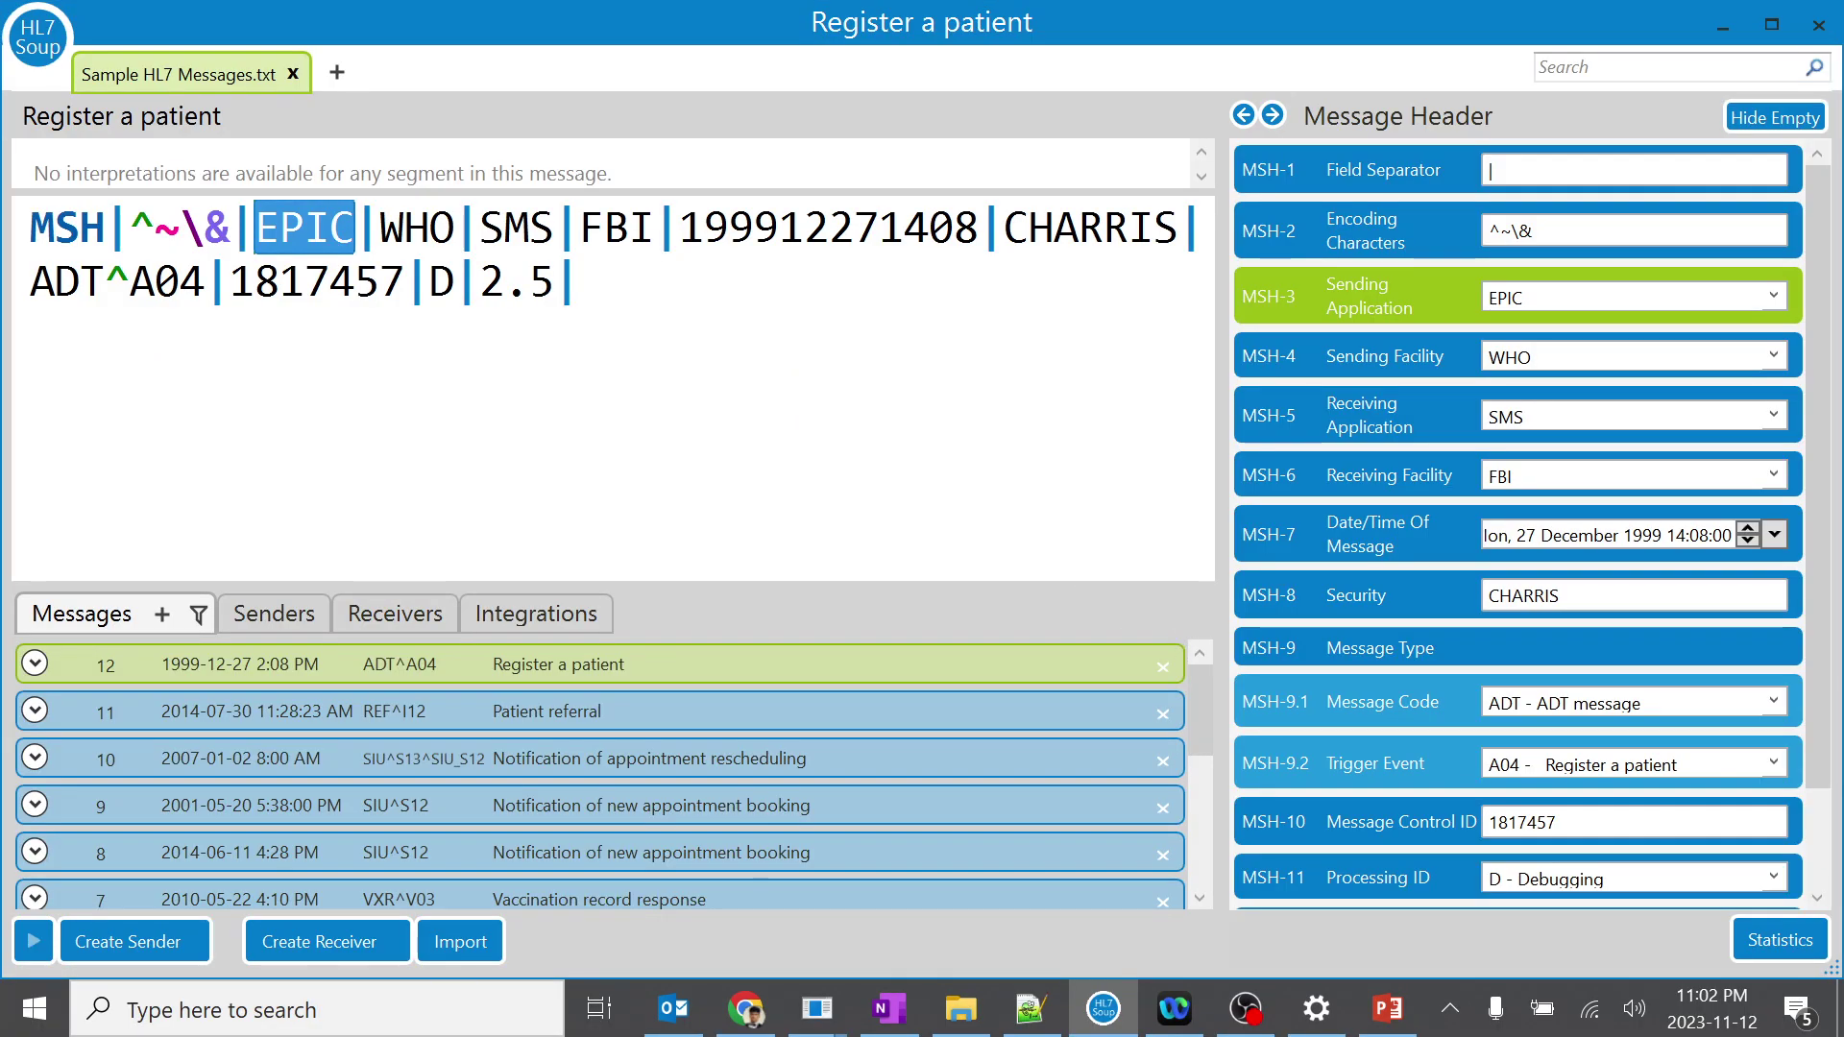
key(alt+Tab)
key(Right)
key(Right)
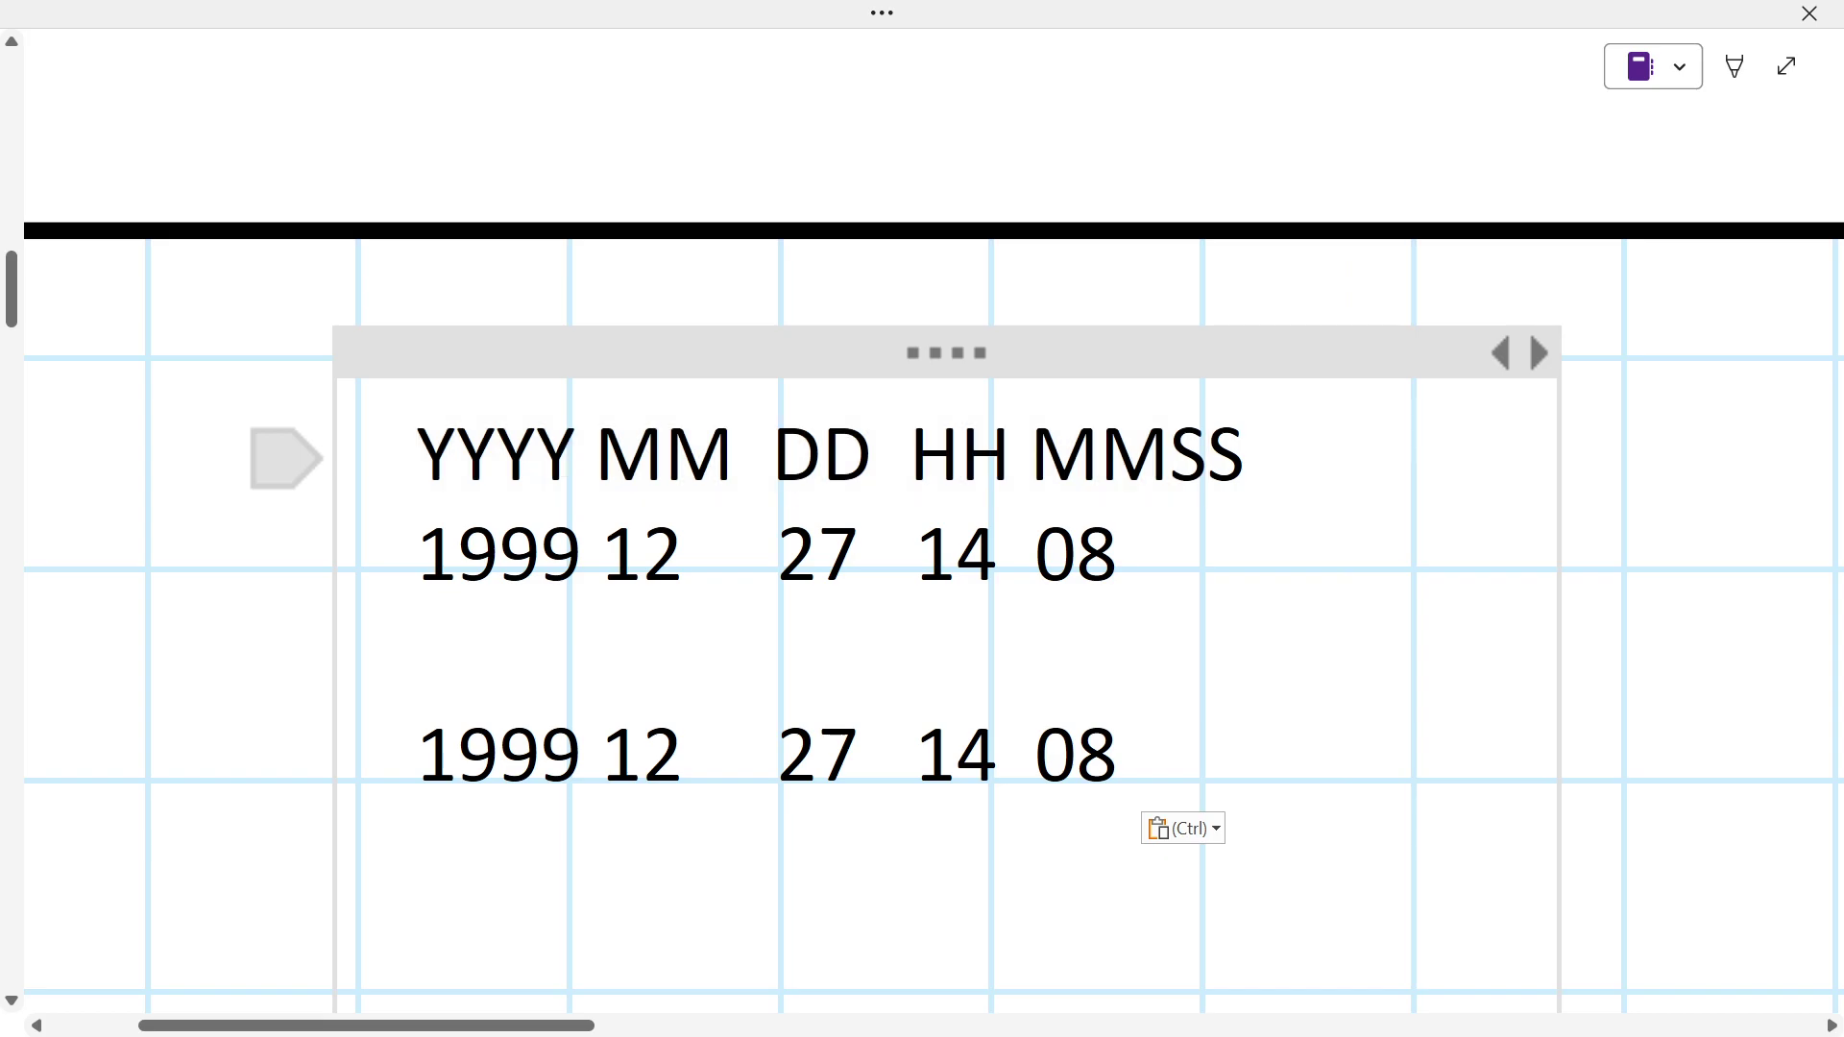
key(alt+Tab)
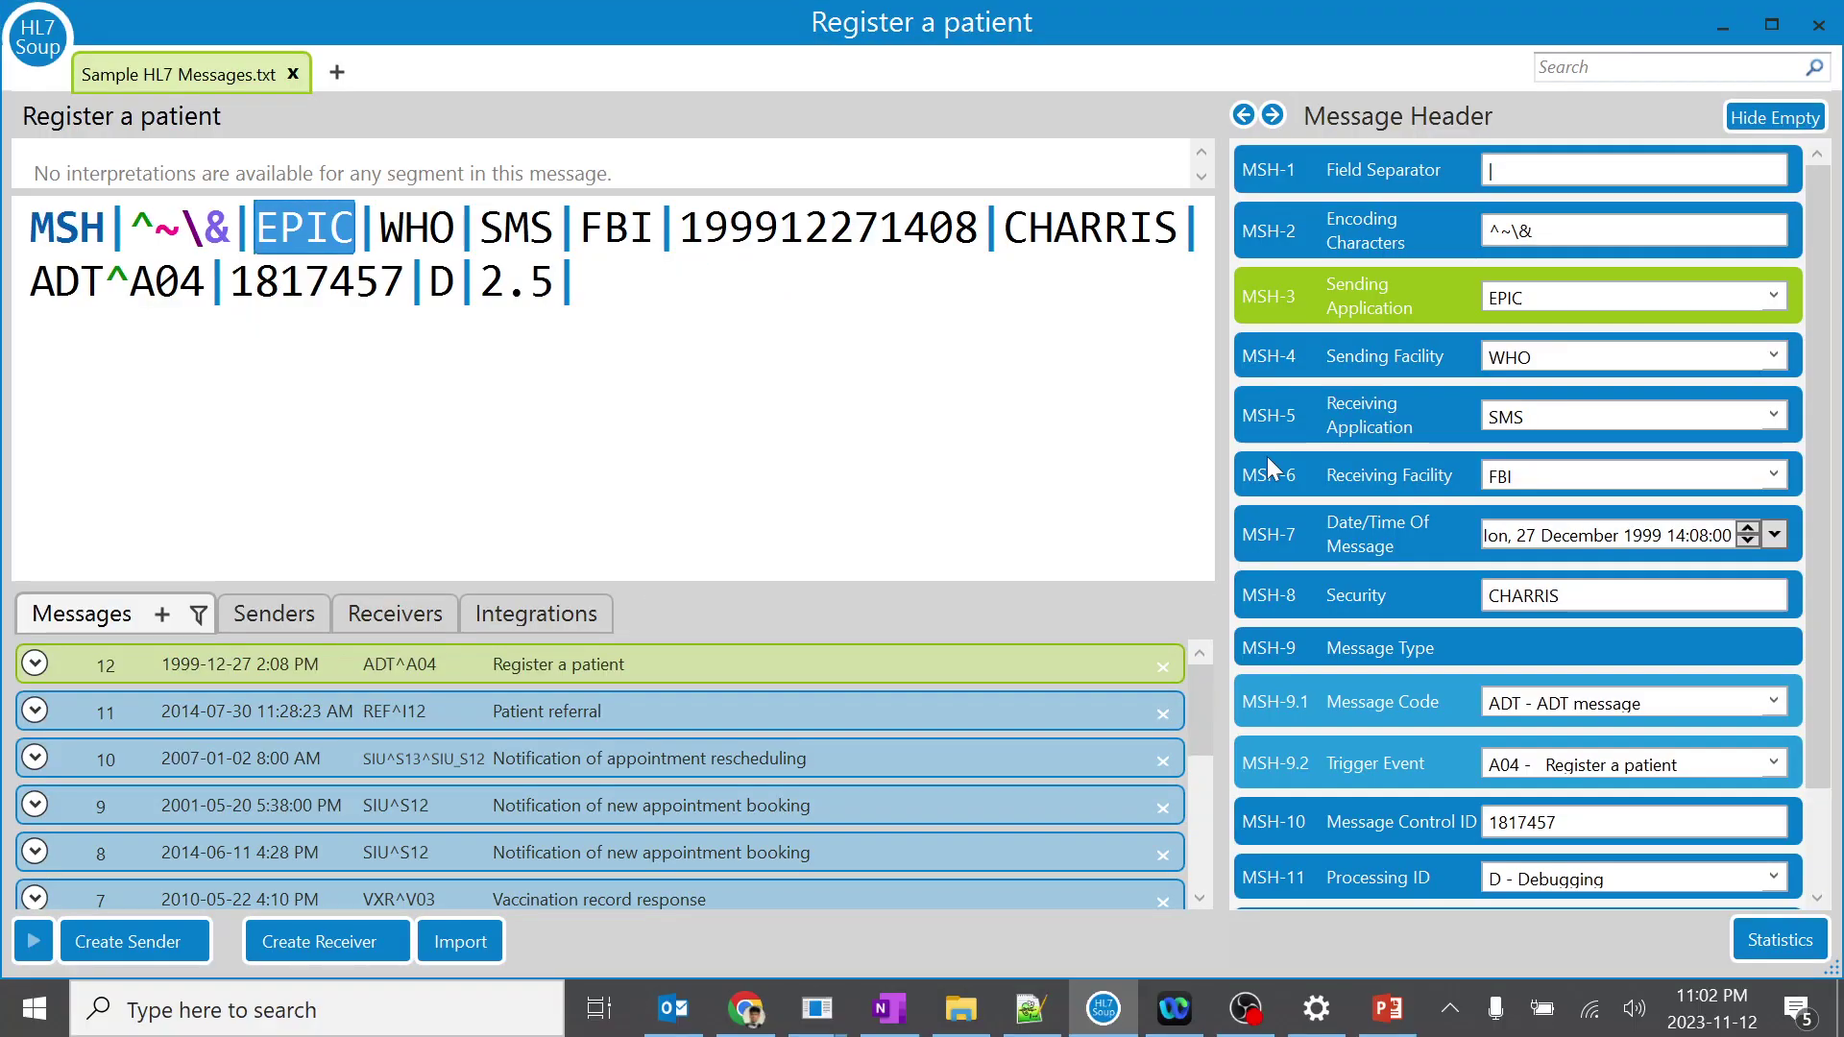
key(alt+Tab)
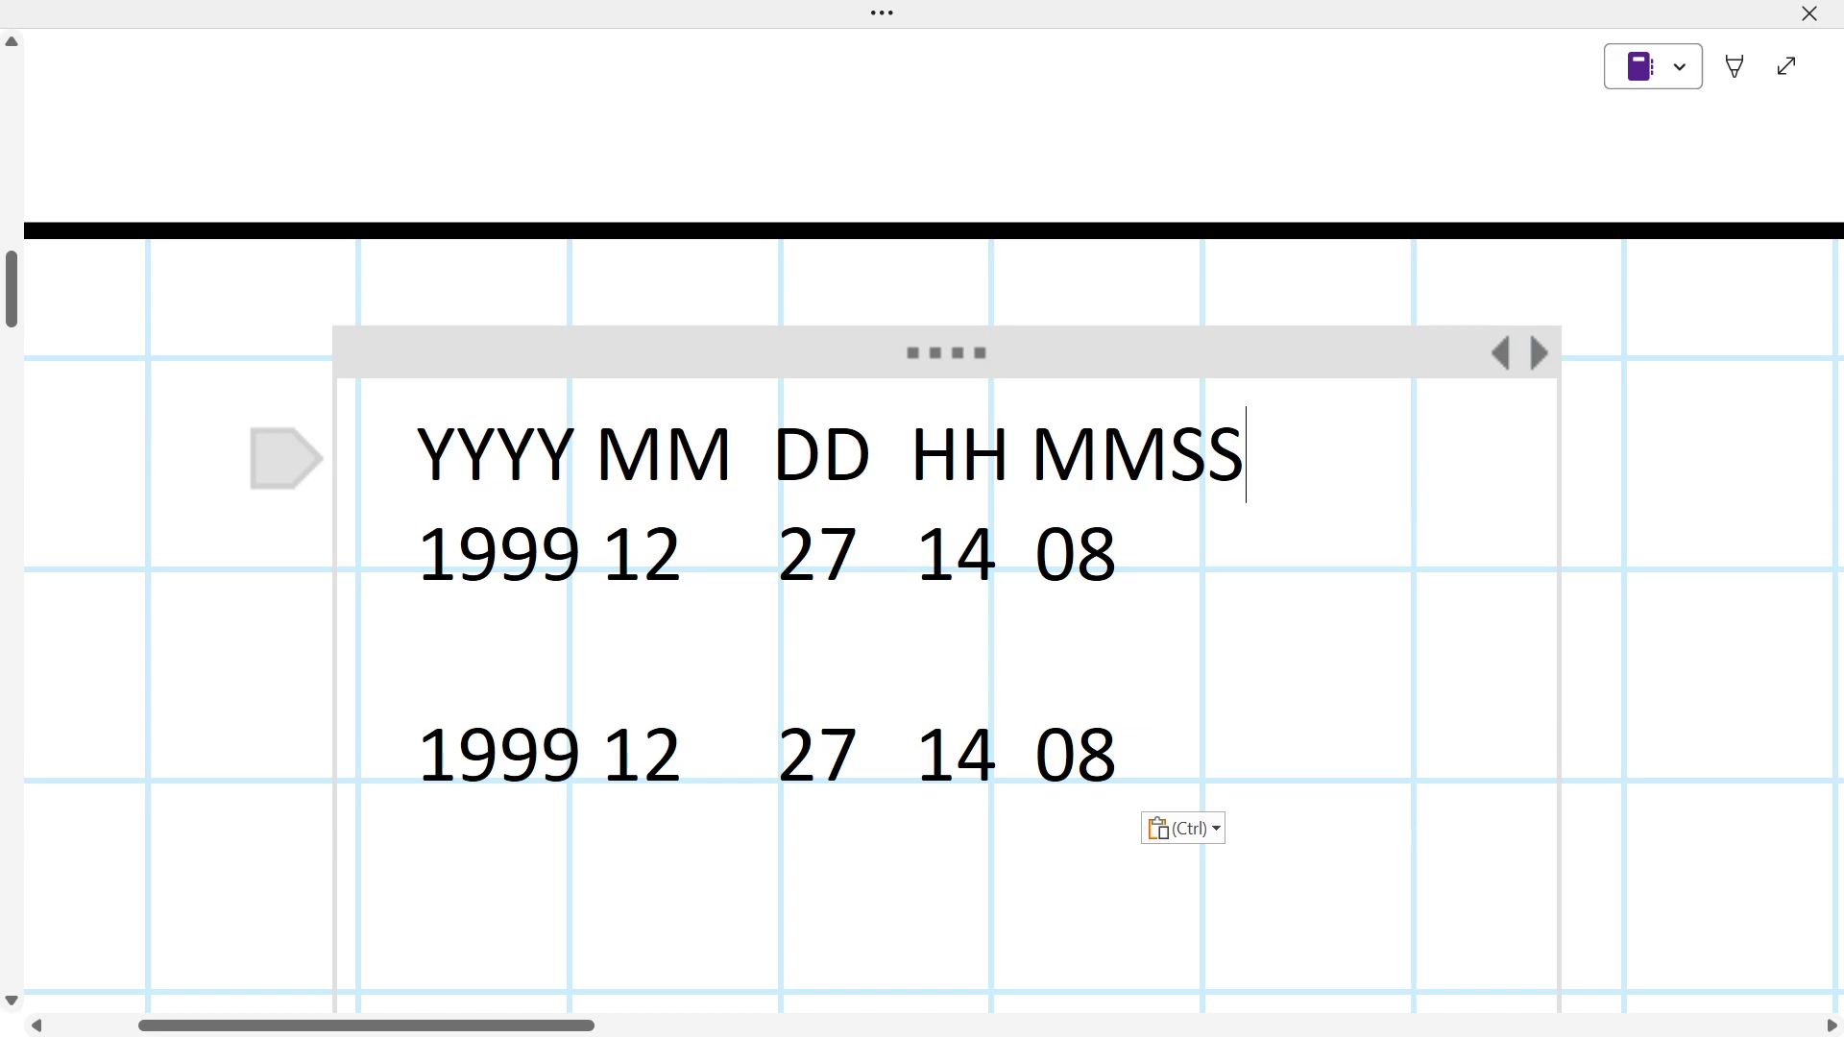
drag(417, 555, 1122, 555)
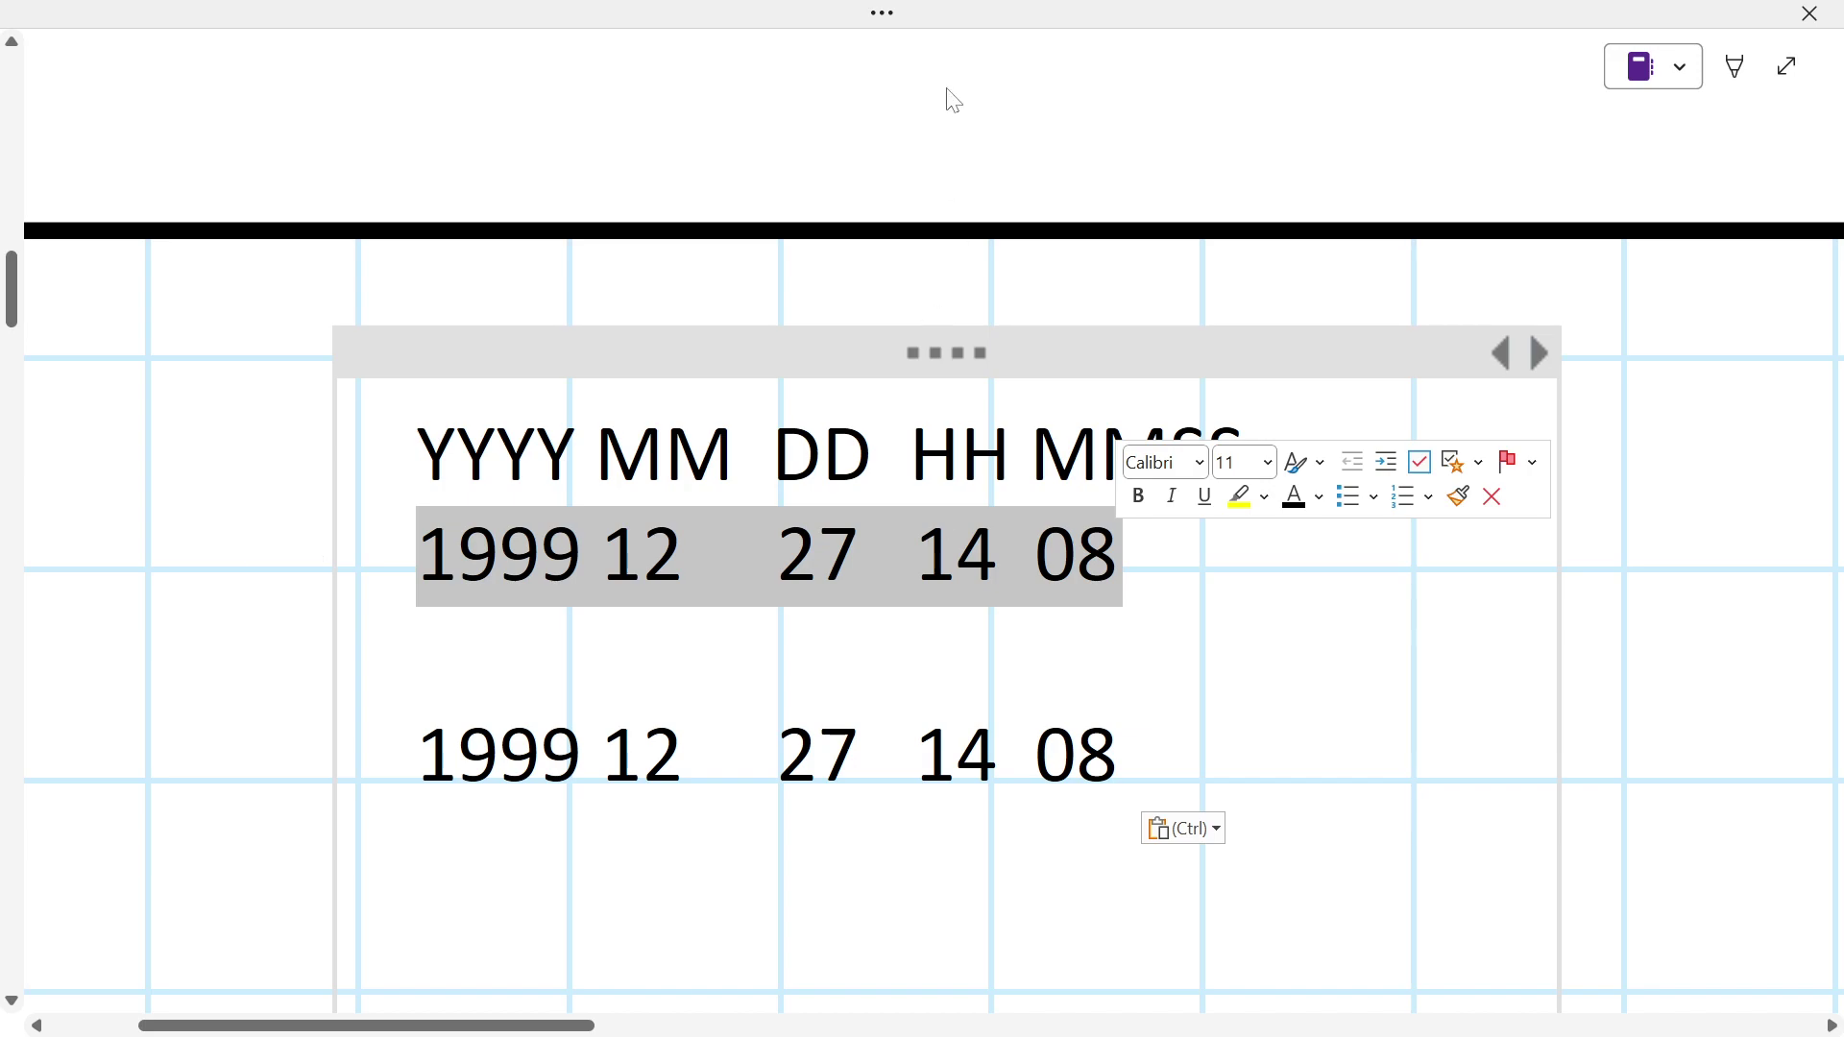
click(705, 583)
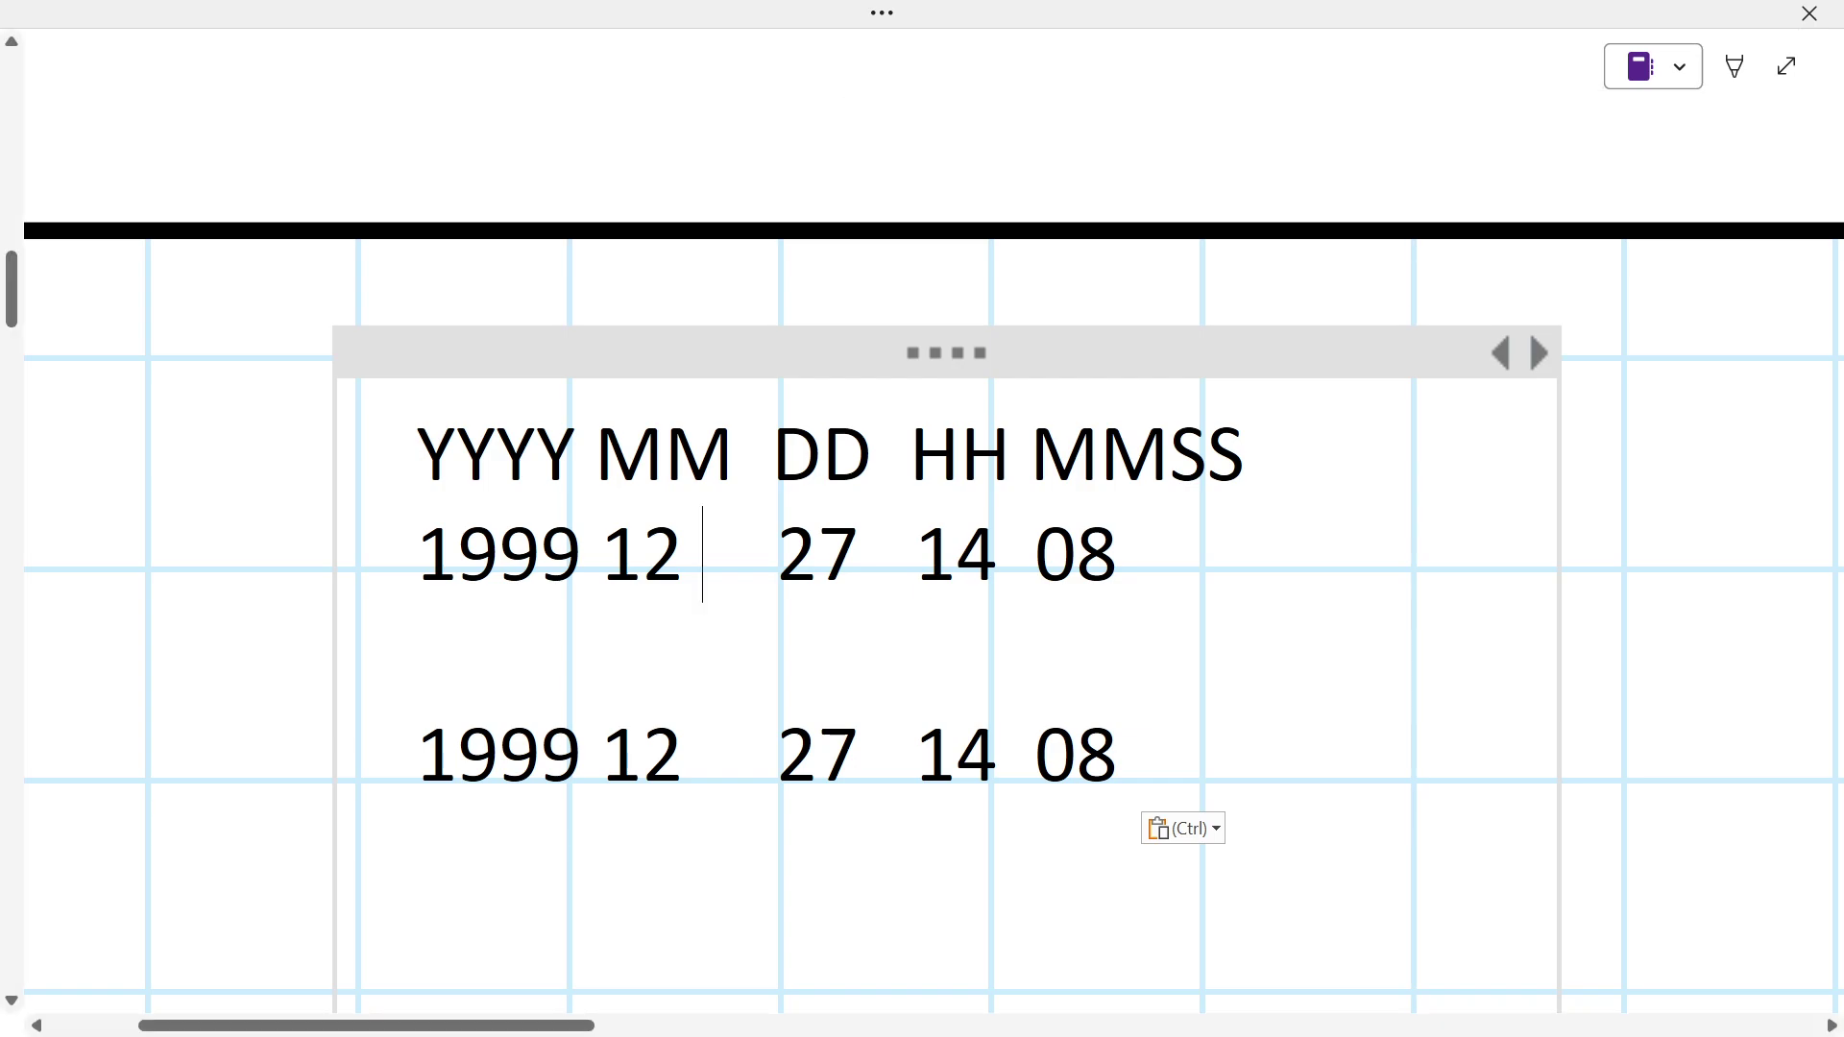
drag(418, 557, 1121, 557)
click(1121, 559)
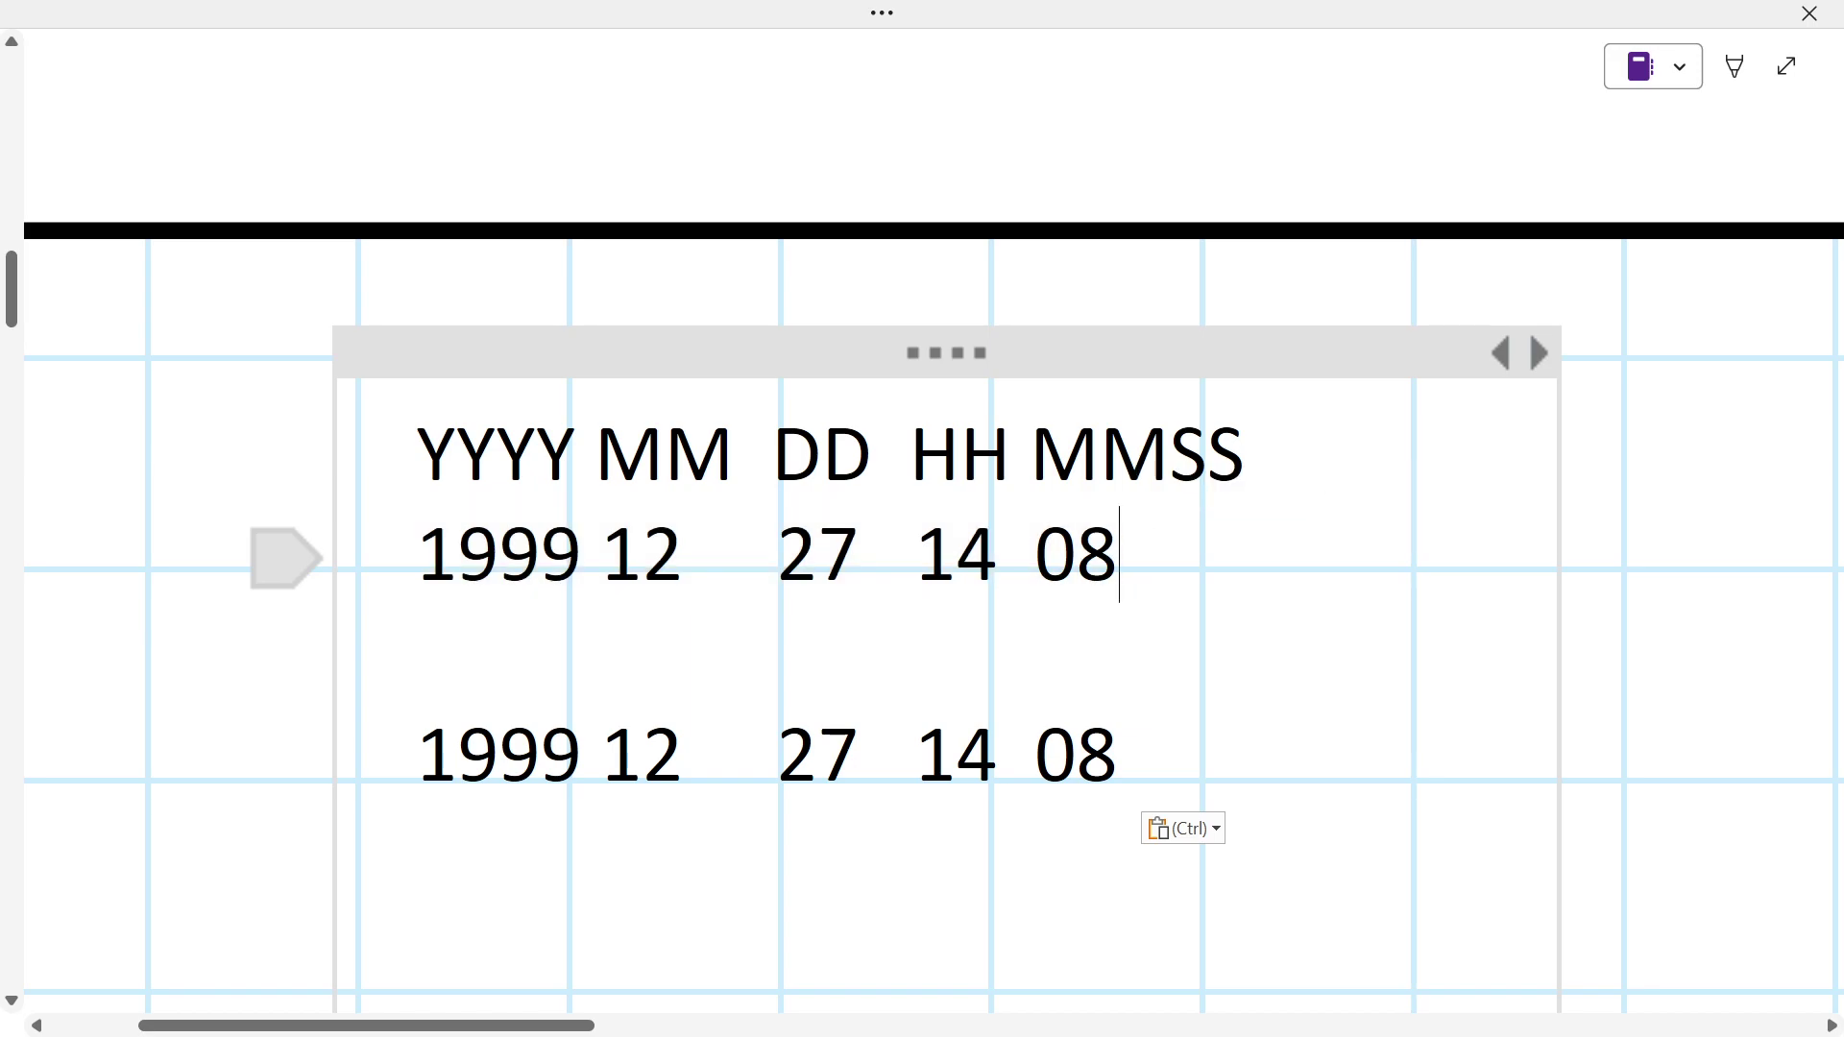
key(shift+Left)
key(shift+Left)
key(shift+Left)
key(shift+Left)
key(shift+Left)
key(shift+Left)
key(shift+Left)
key(shift+Left)
key(shift+Left)
key(shift+Left)
key(shift+Left)
key(shift+Left)
key(shift+Left)
key(shift+Left)
key(shift+Left)
key(shift+Left)
key(shift+Left)
key(shift+Left)
key(shift+Left)
key(shift+Left)
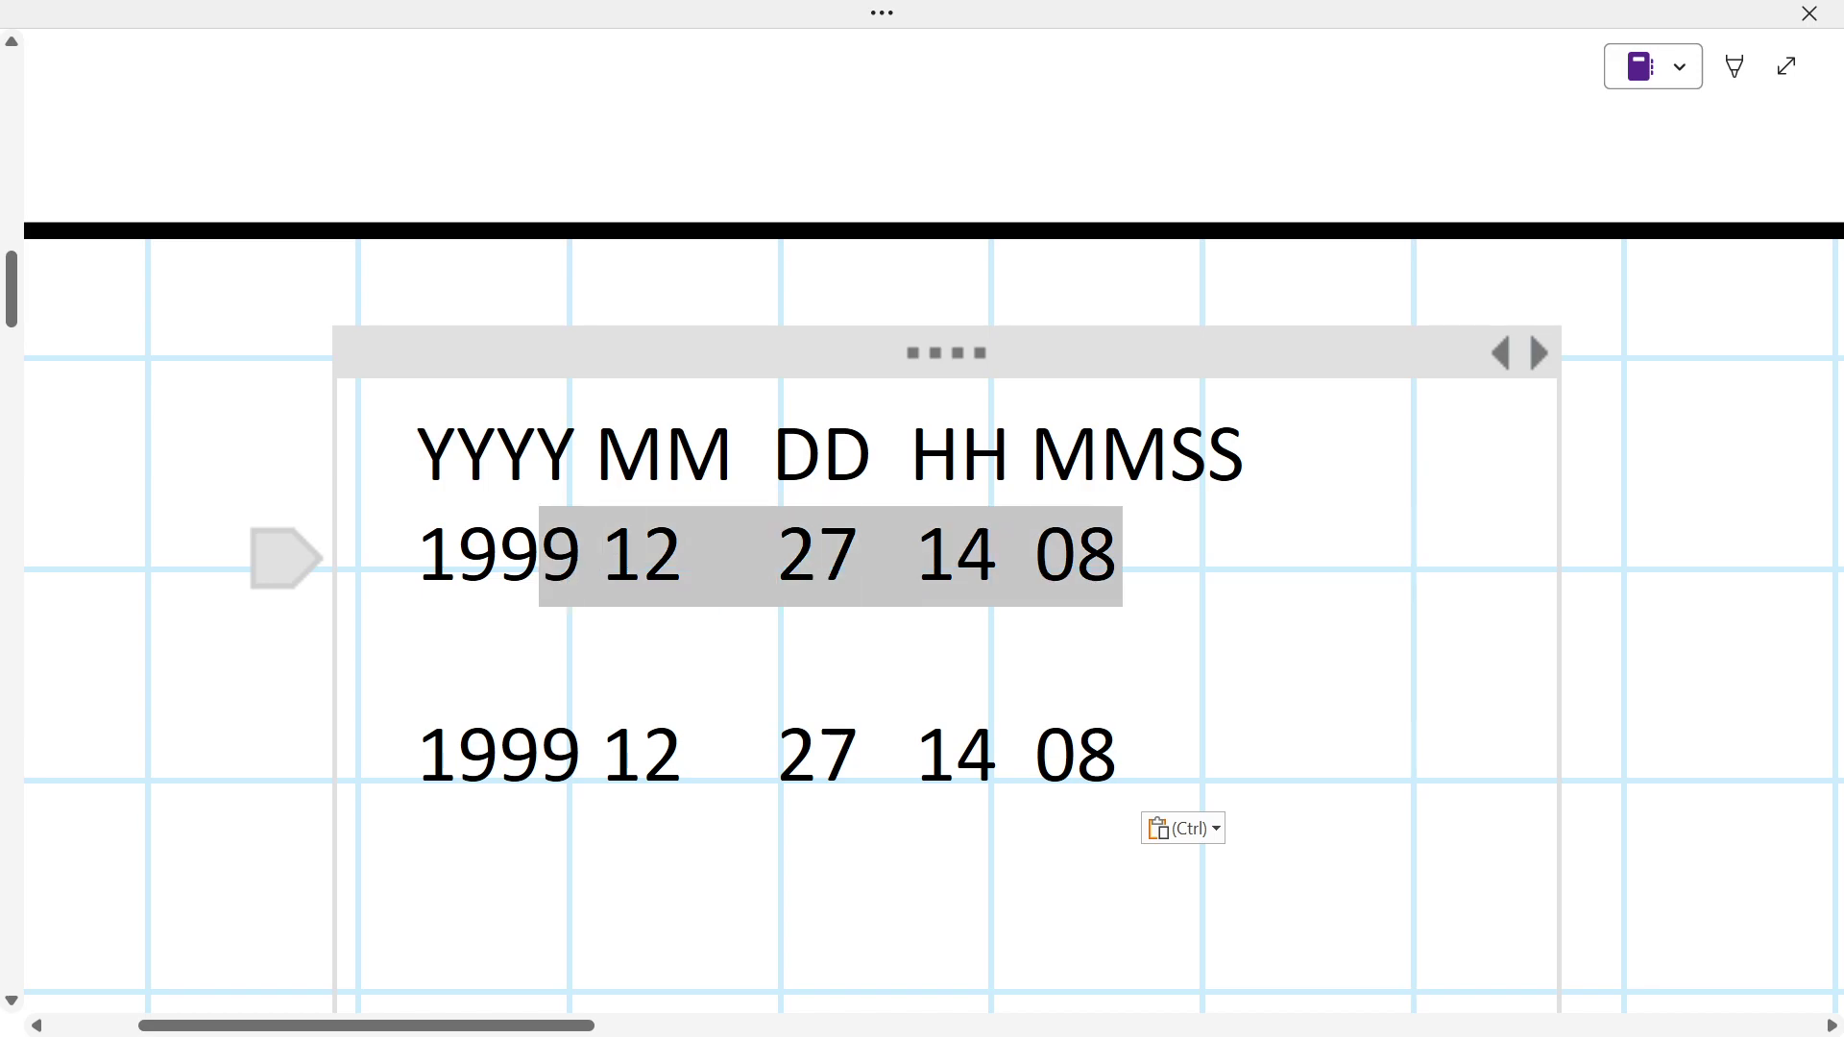
click(471, 590)
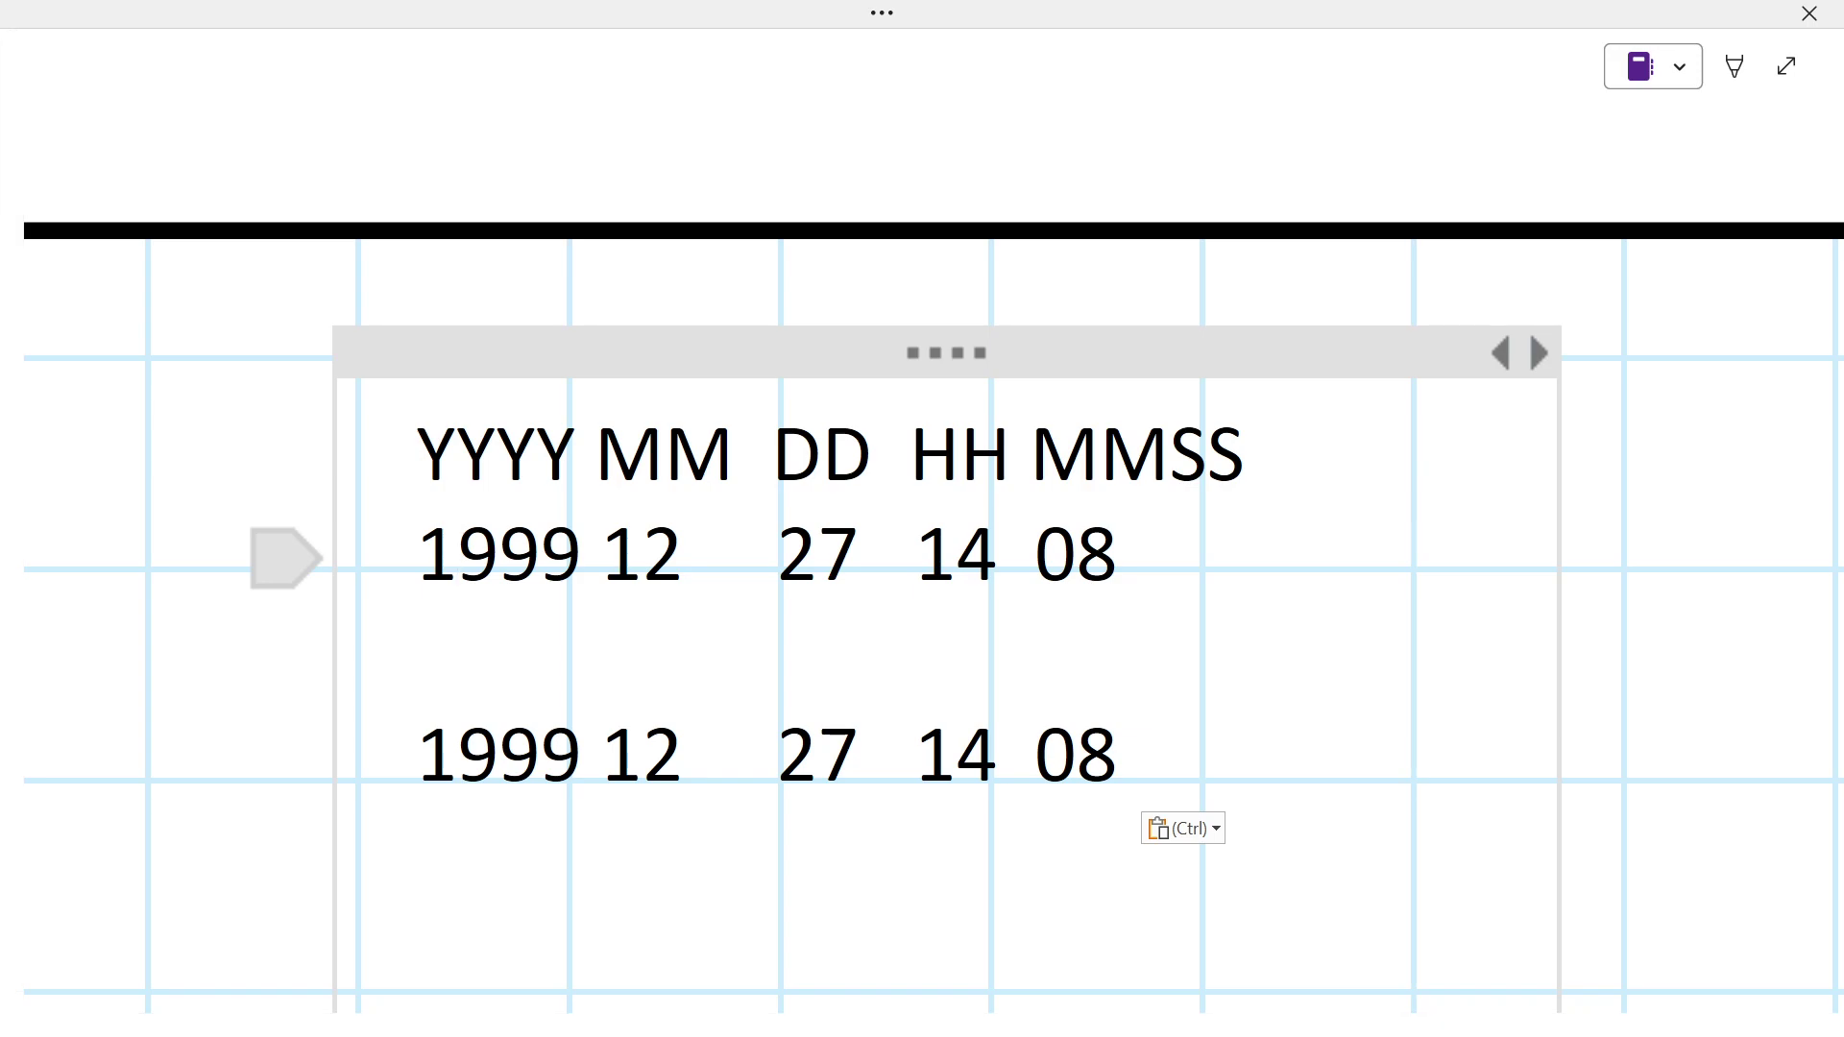
drag(1125, 557, 418, 557)
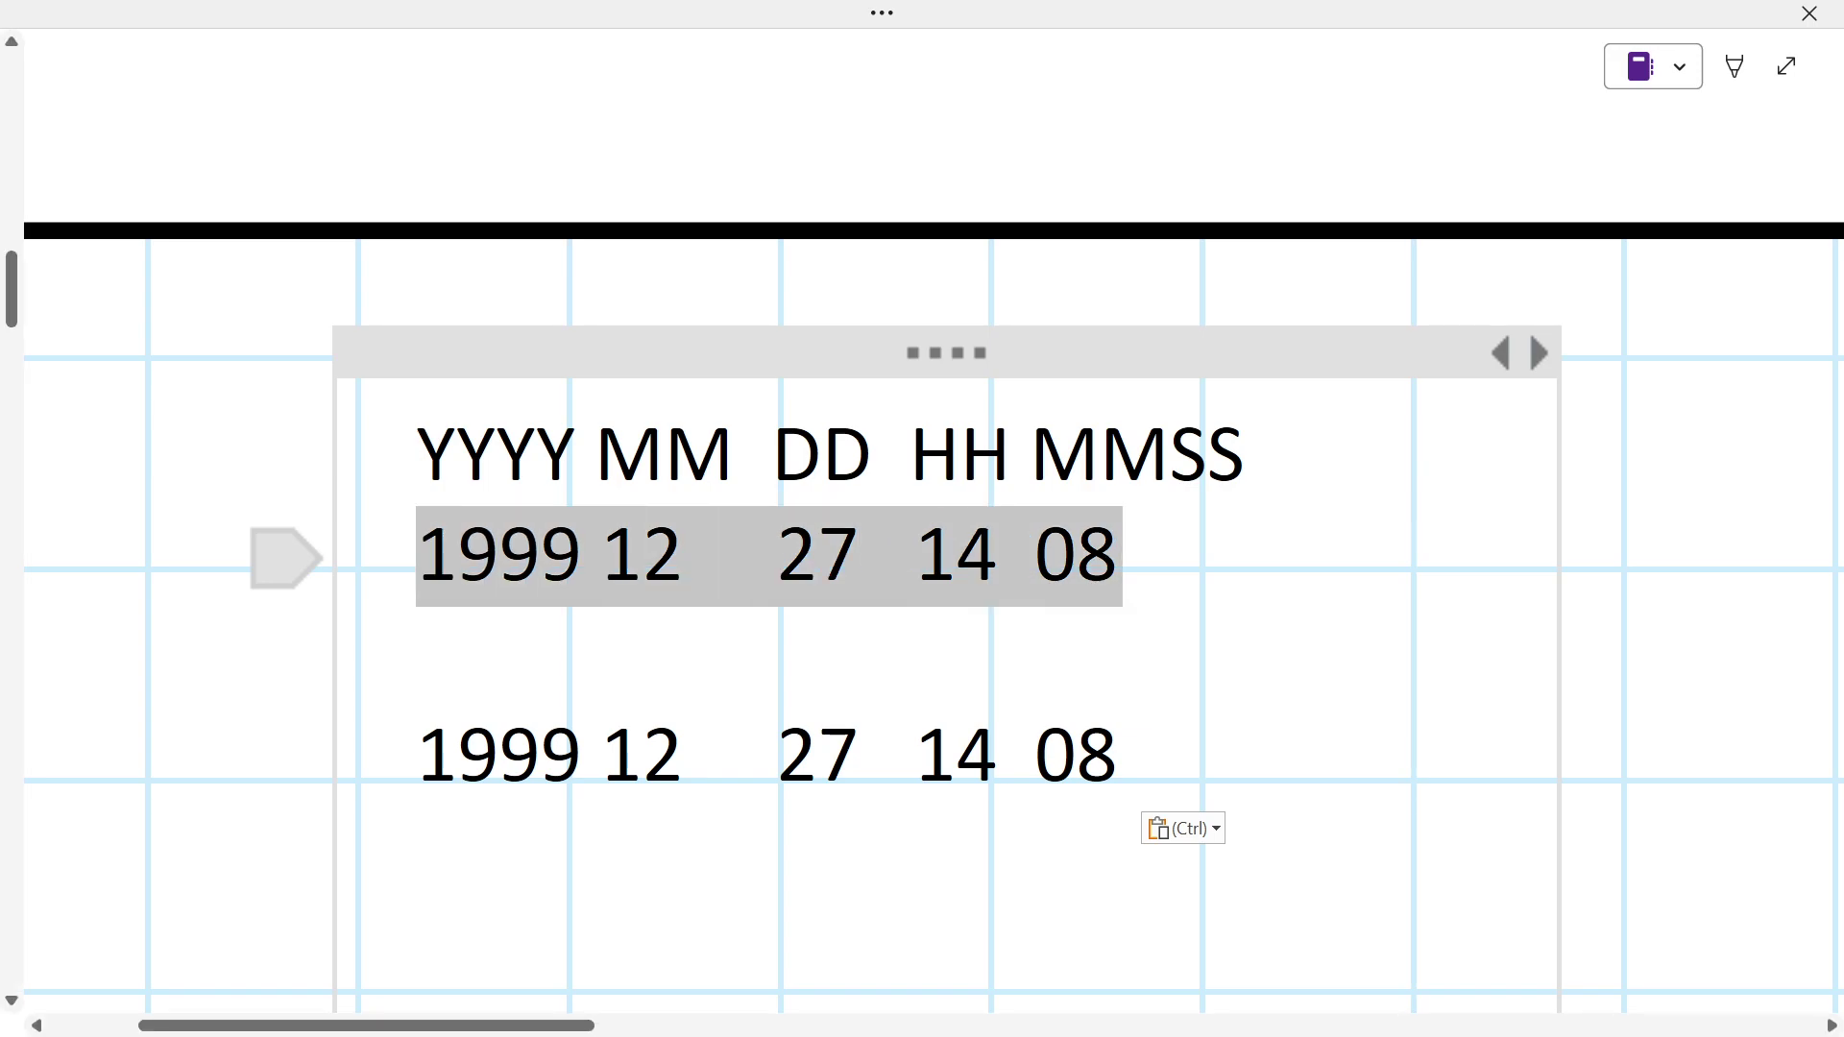
mouse_move(442, 581)
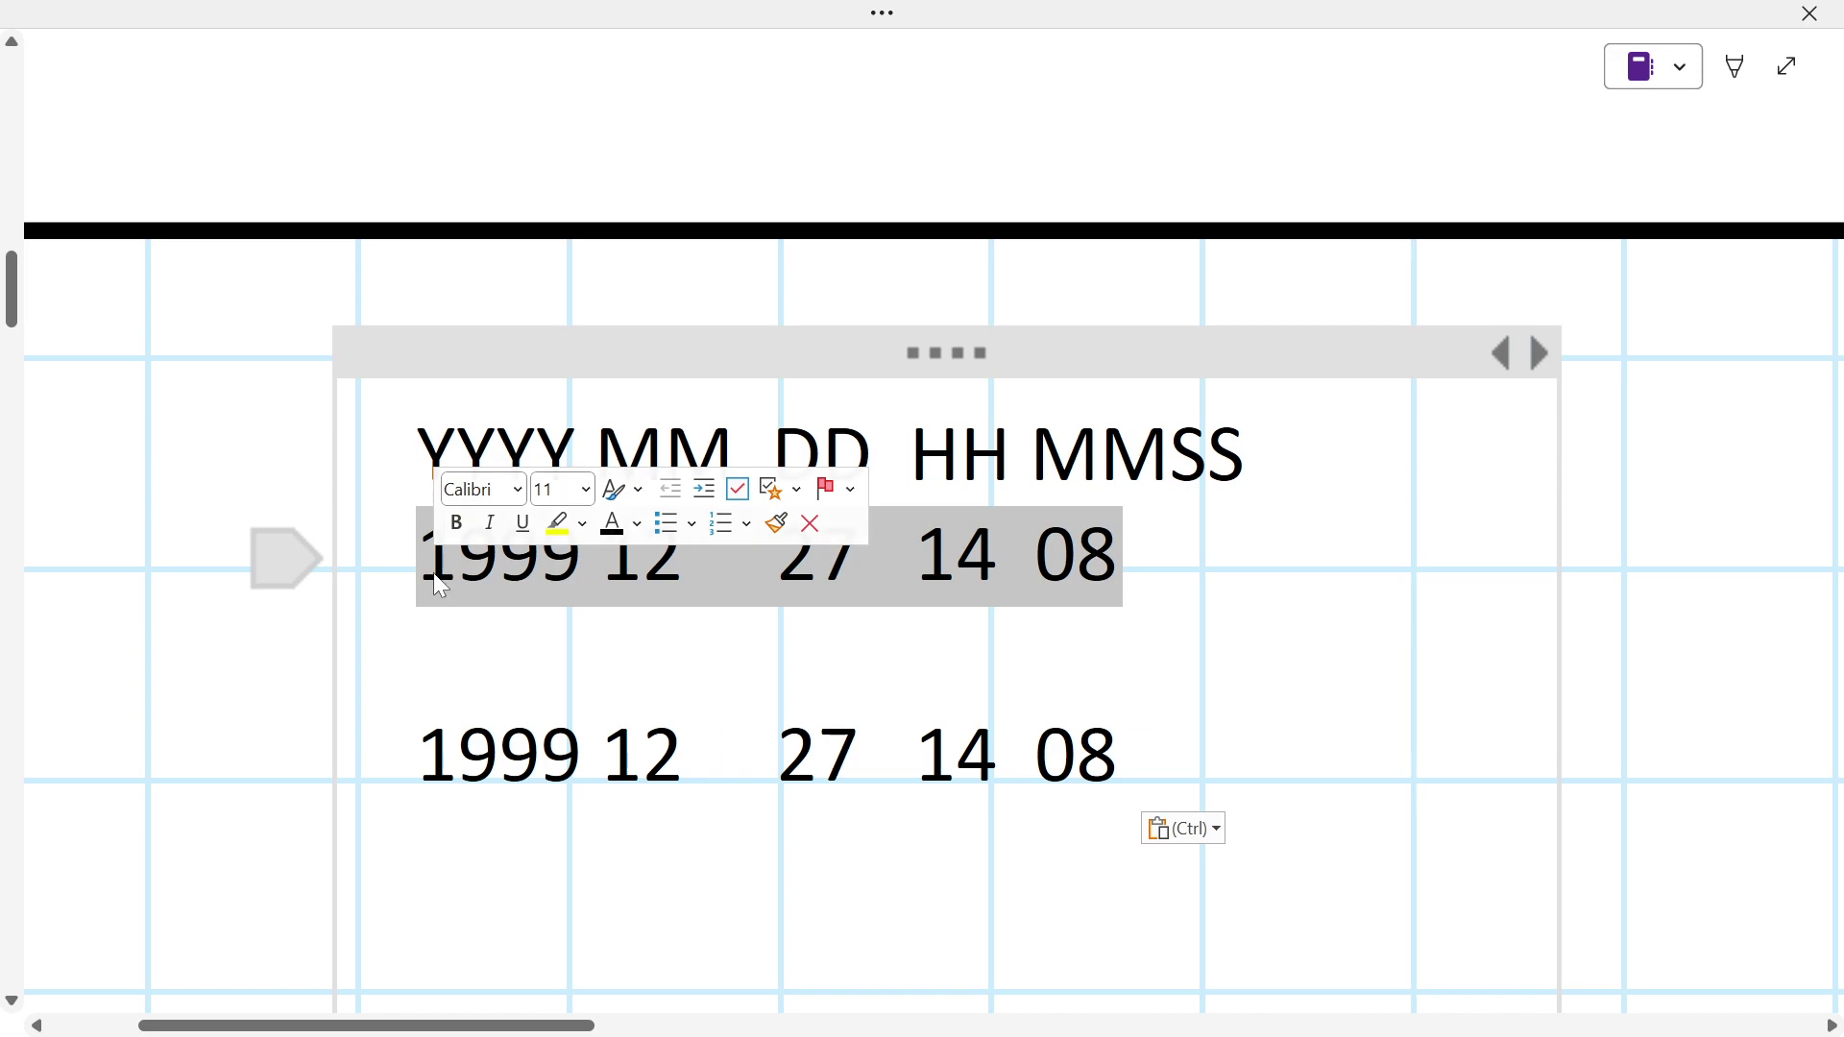
click(1143, 576)
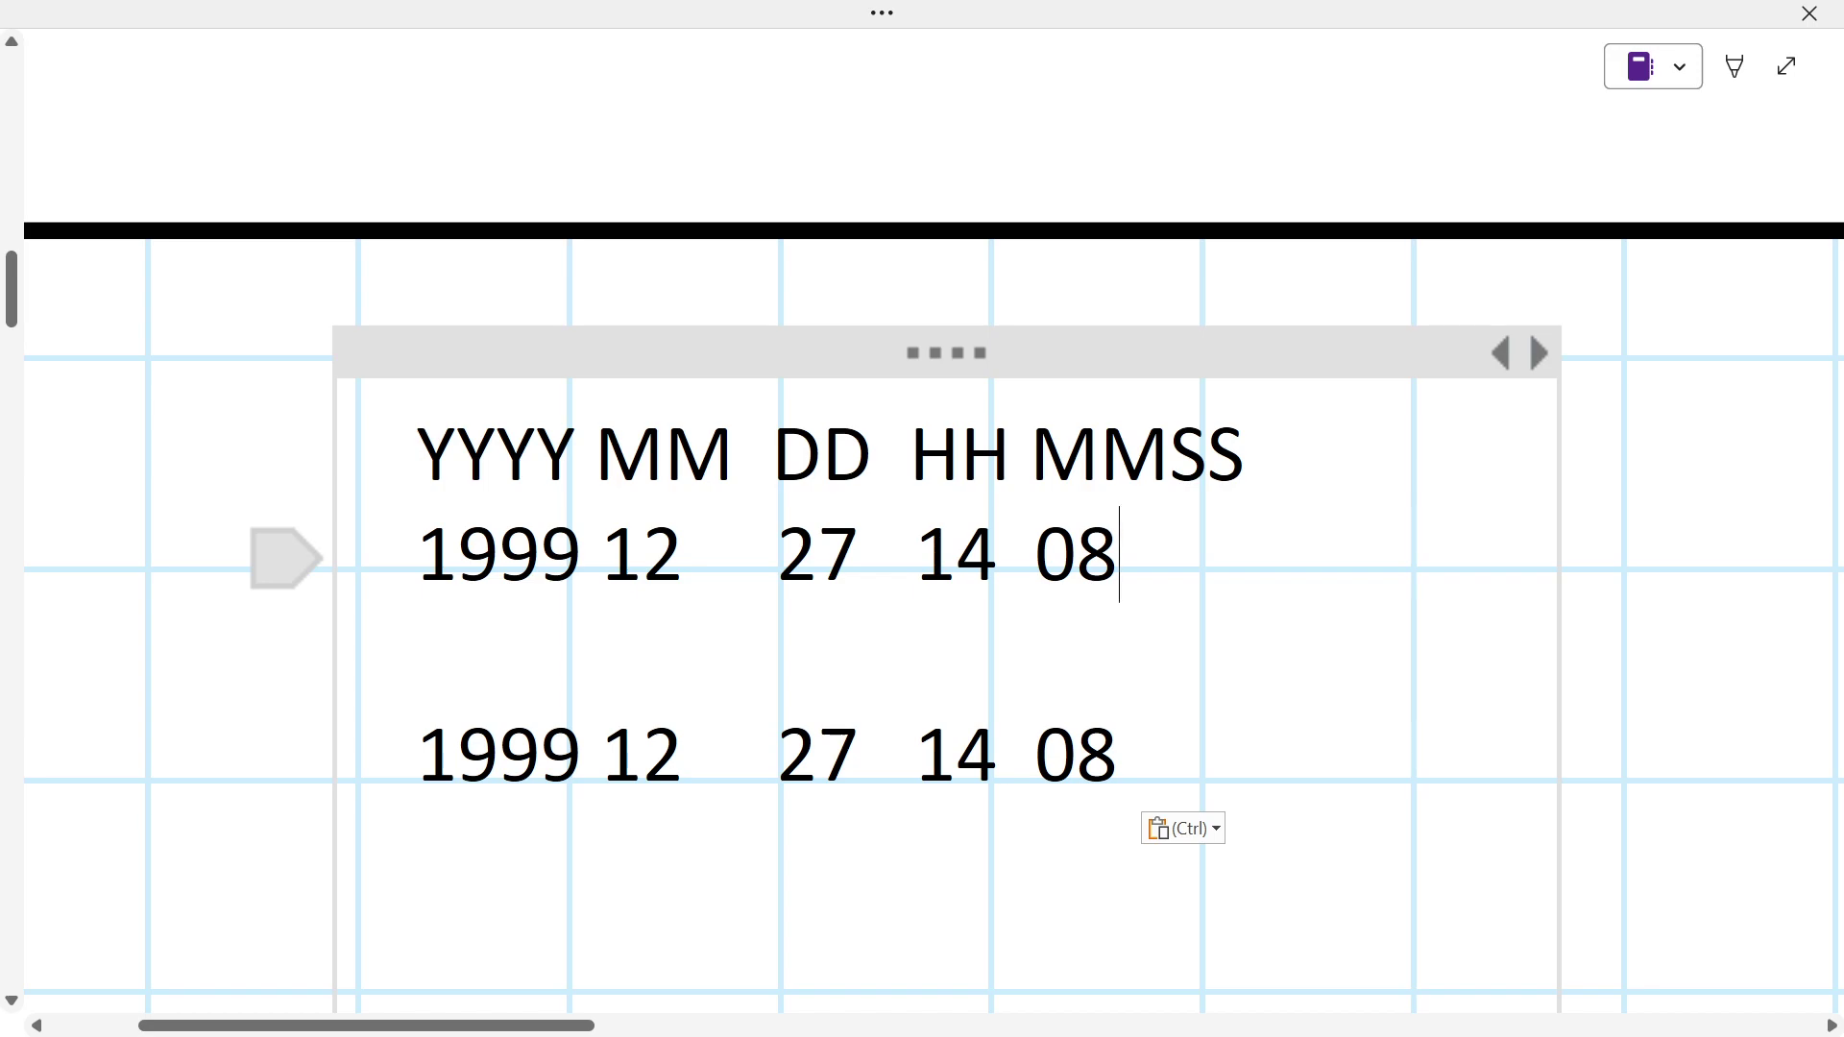
key(shift+Left)
key(shift+Left)
key(shift+Left)
key(shift+Left)
key(shift+Left)
key(shift+Left)
key(shift+Left)
key(shift+Left)
key(shift+Left)
key(shift+Left)
key(shift+Left)
key(shift+Left)
key(shift+Left)
key(shift+Left)
key(shift+Left)
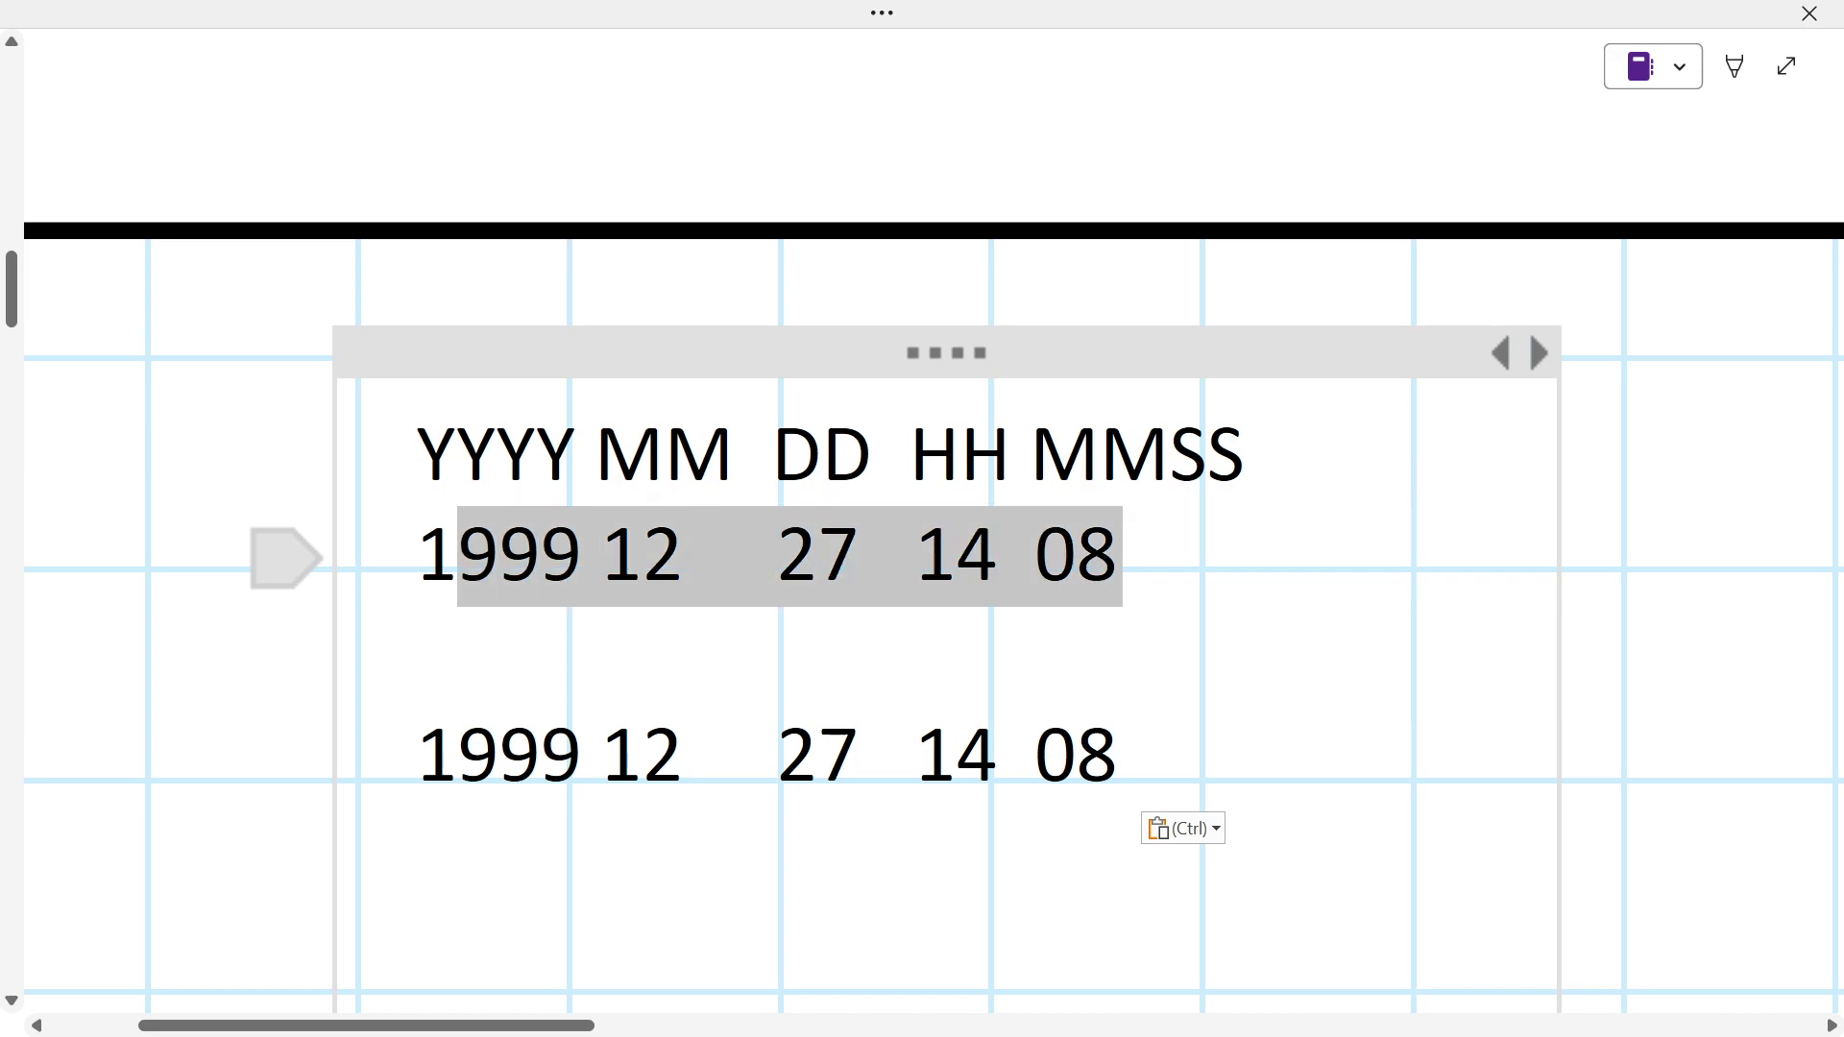
key(shift+Left)
mouse_move(514, 605)
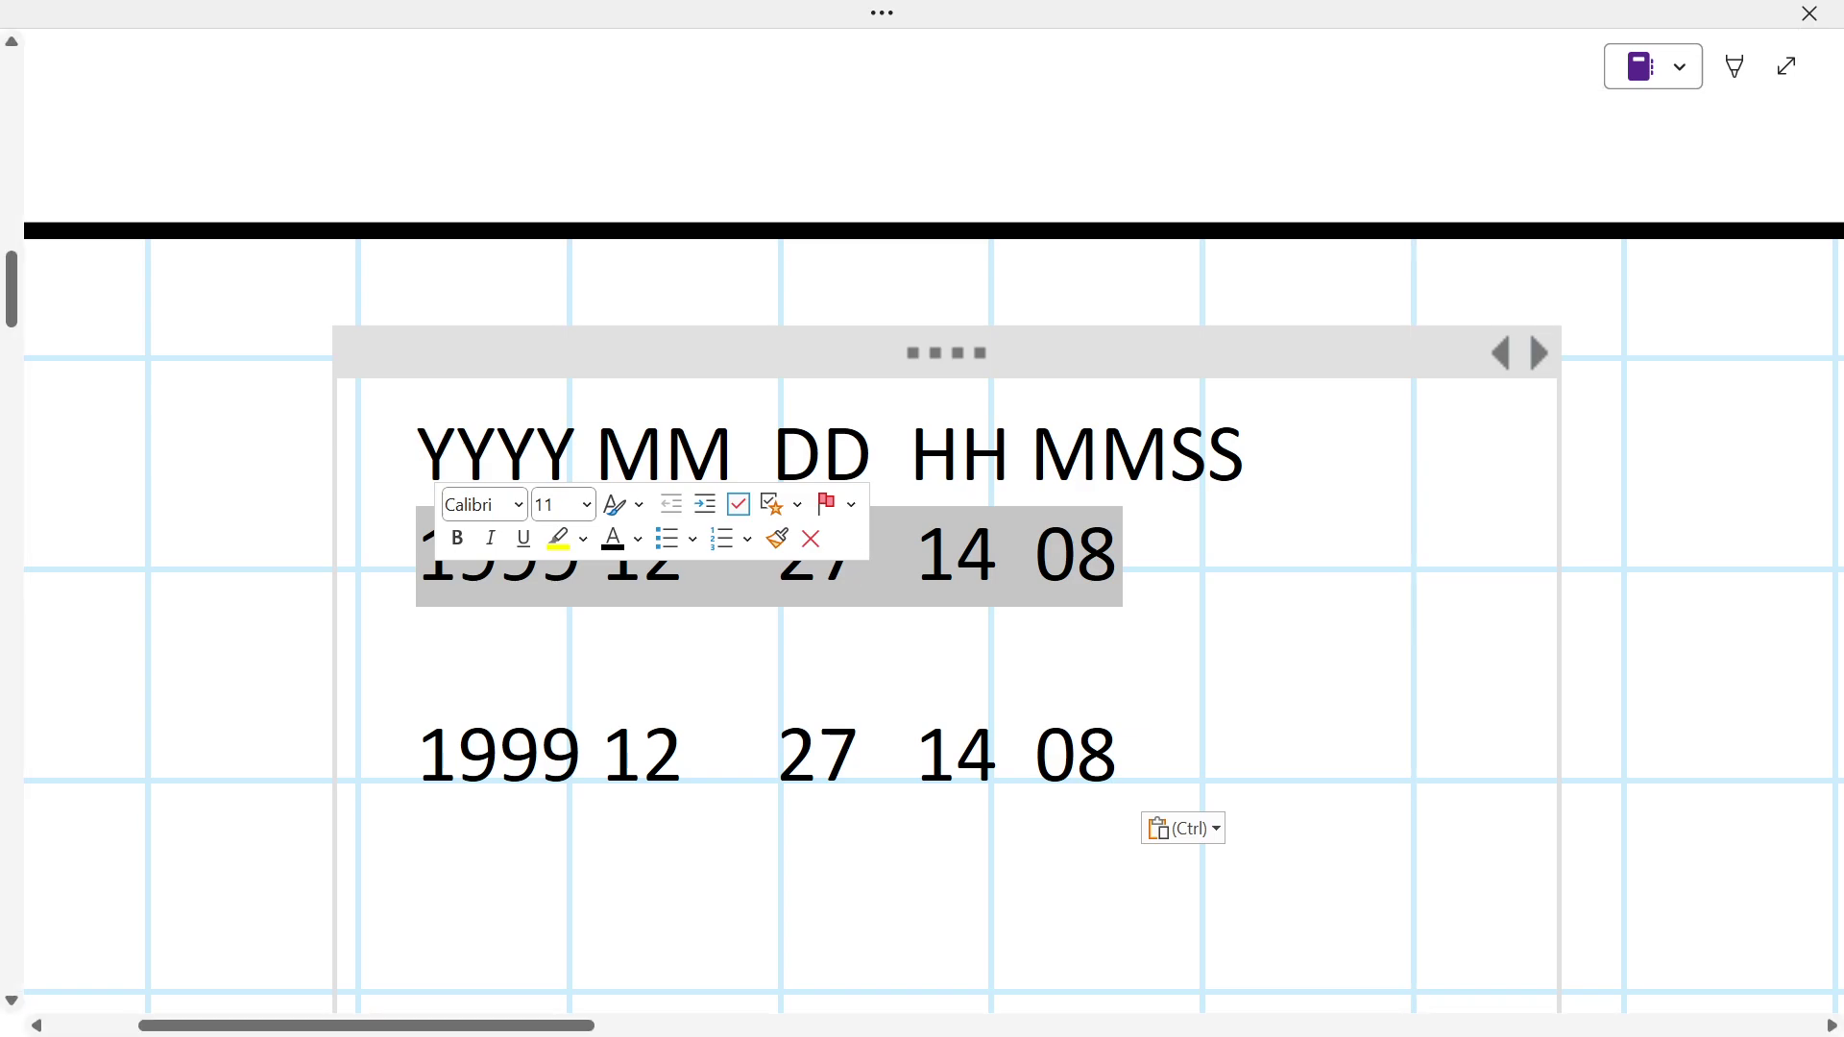
click(690, 754)
Switch to HL7 Soup and examine the whole MSH-7 date/time value by highlighting it in the raw message.
key(alt+Tab)
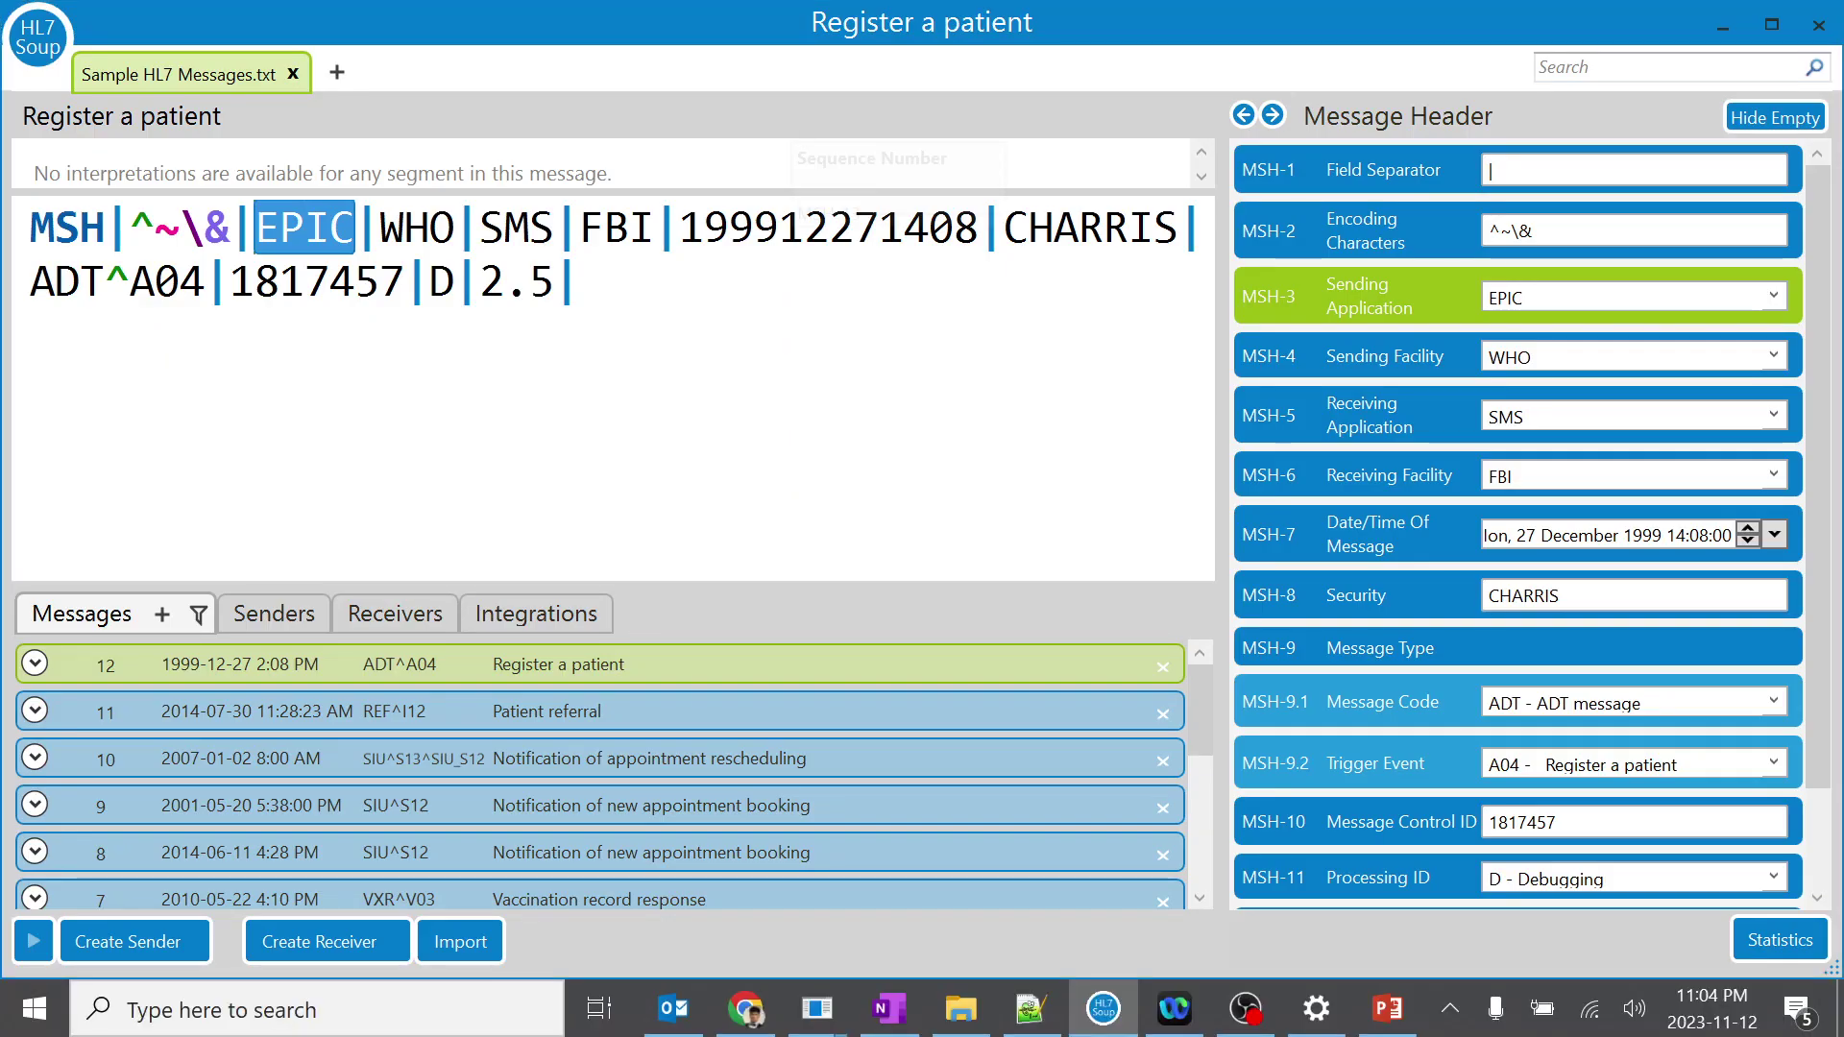
click(732, 229)
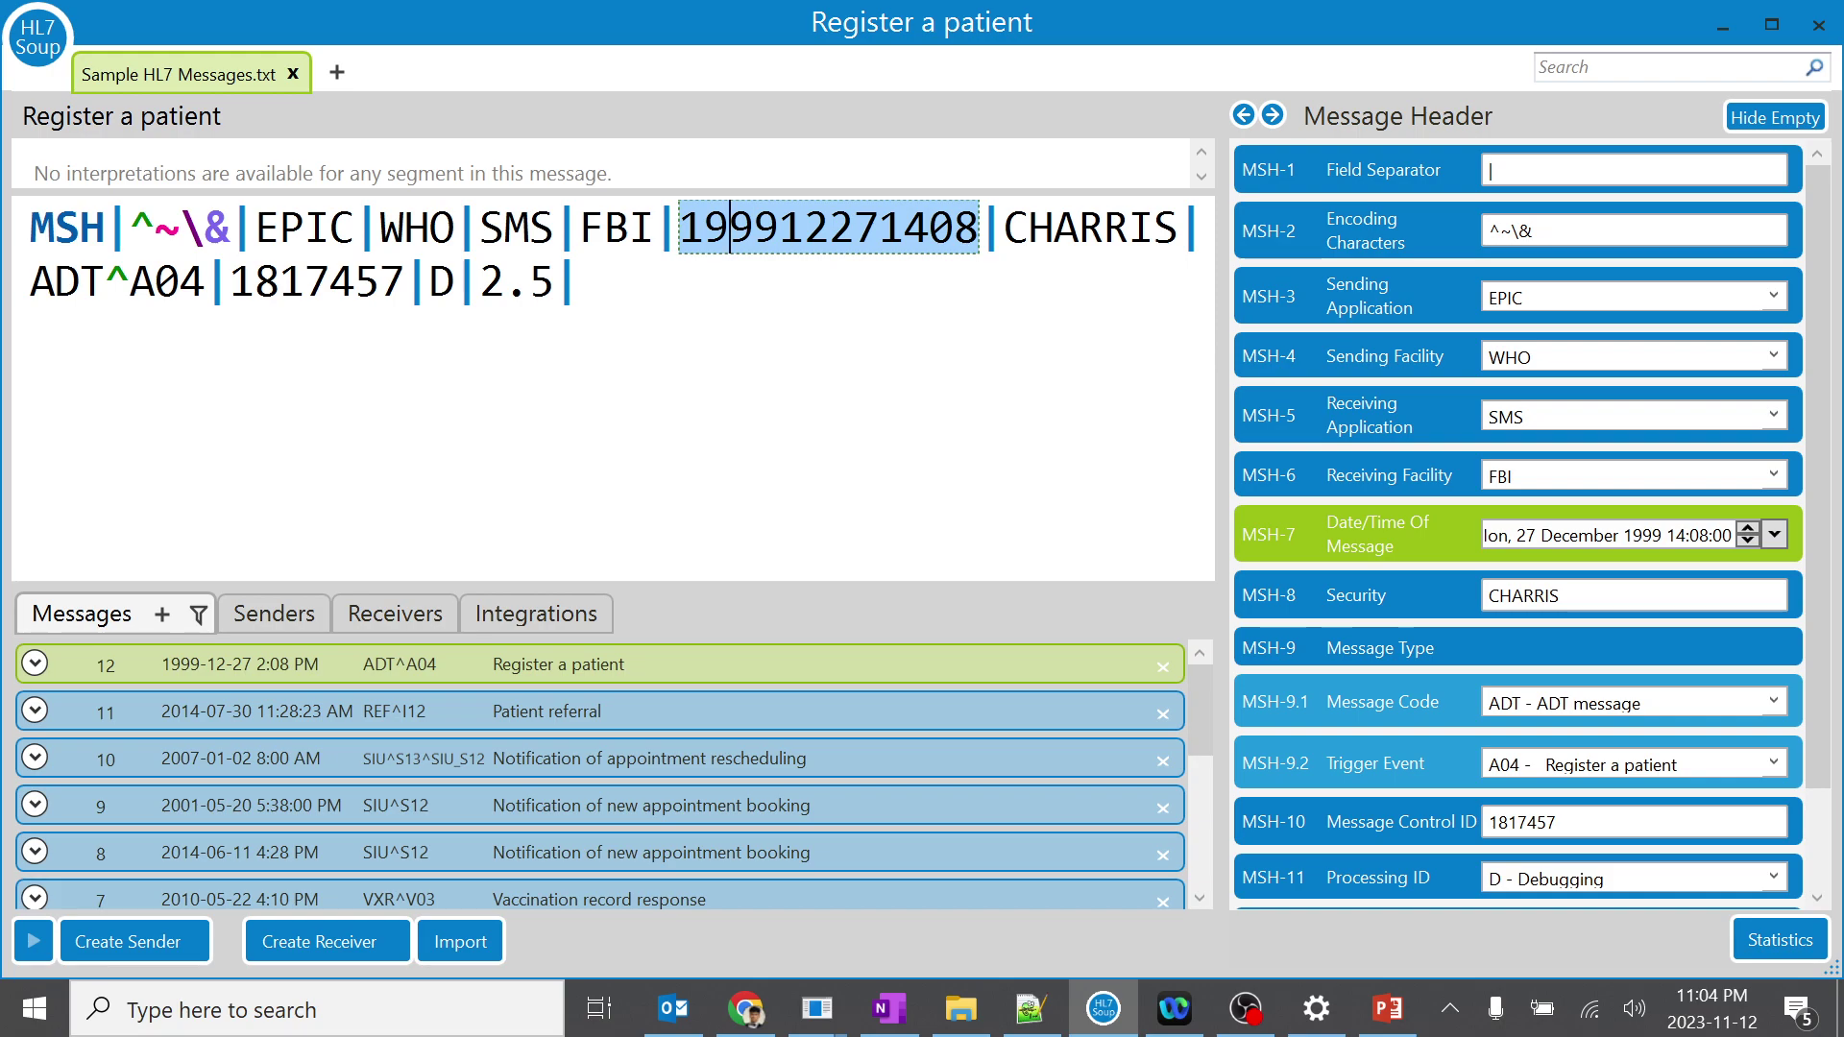
click(579, 281)
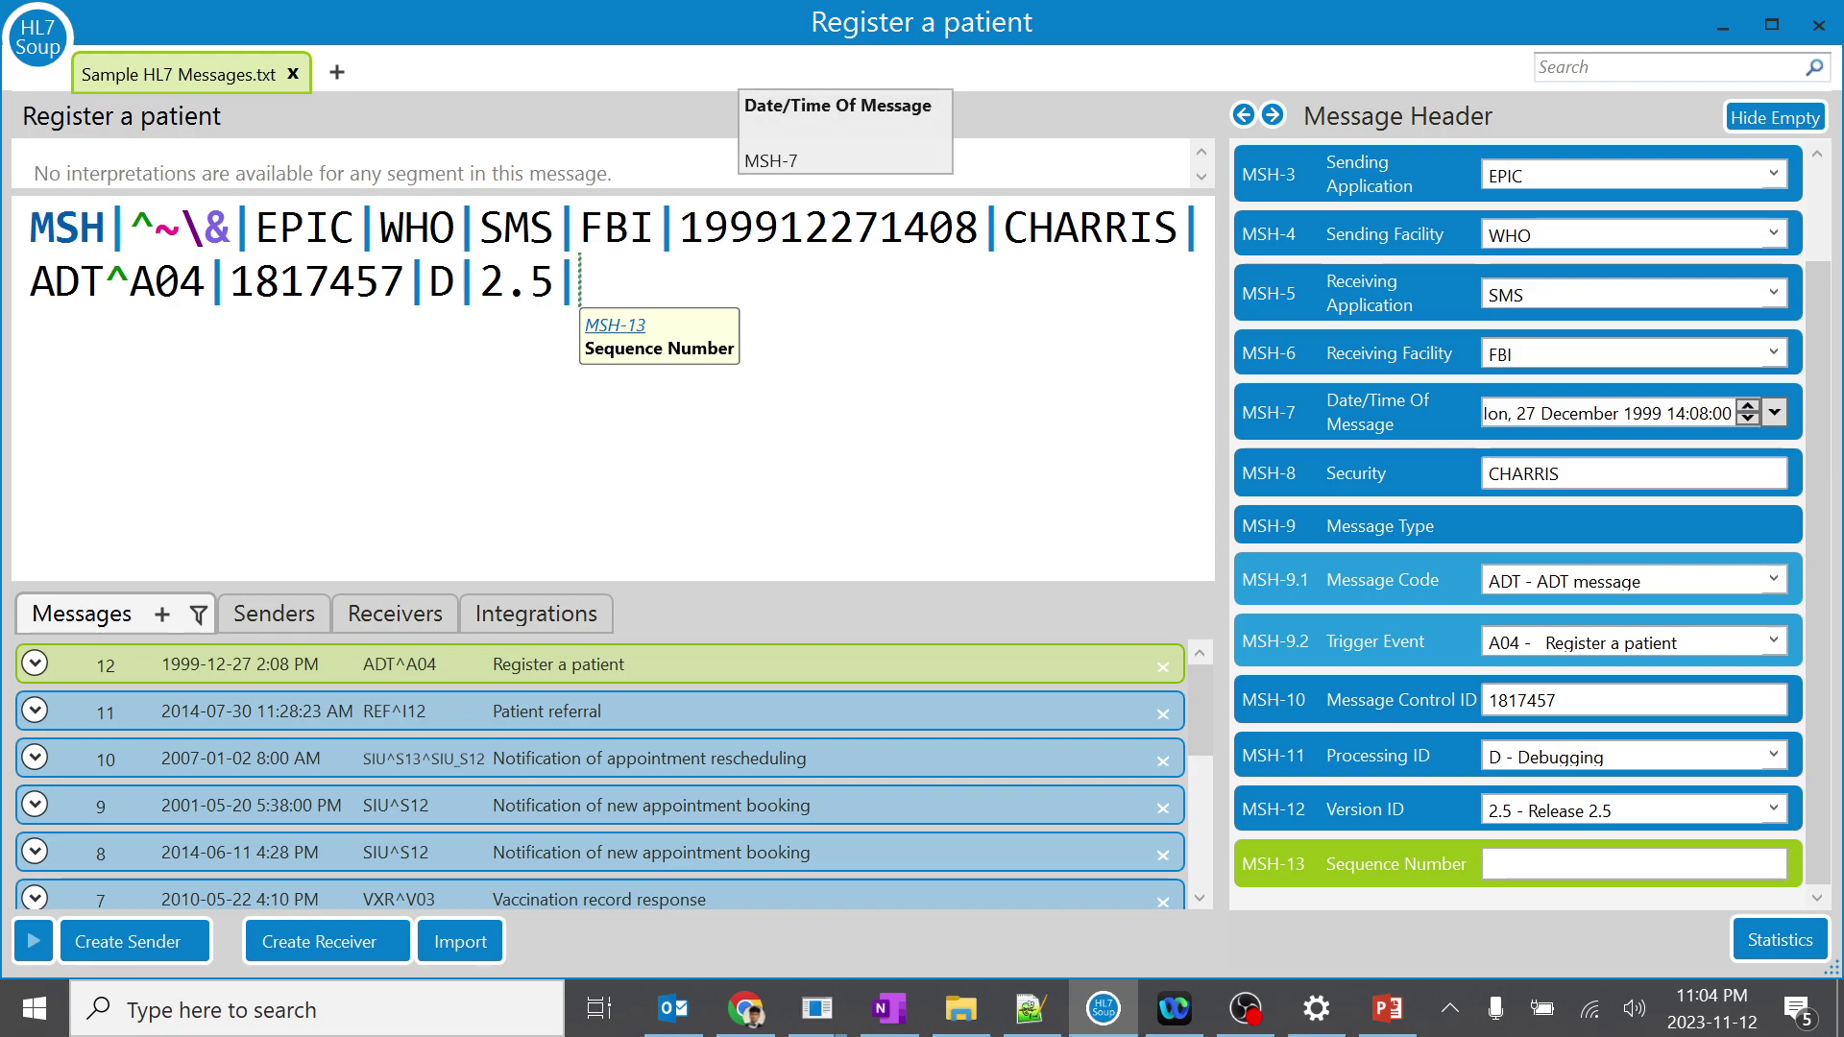
drag(704, 228, 930, 228)
click(32, 335)
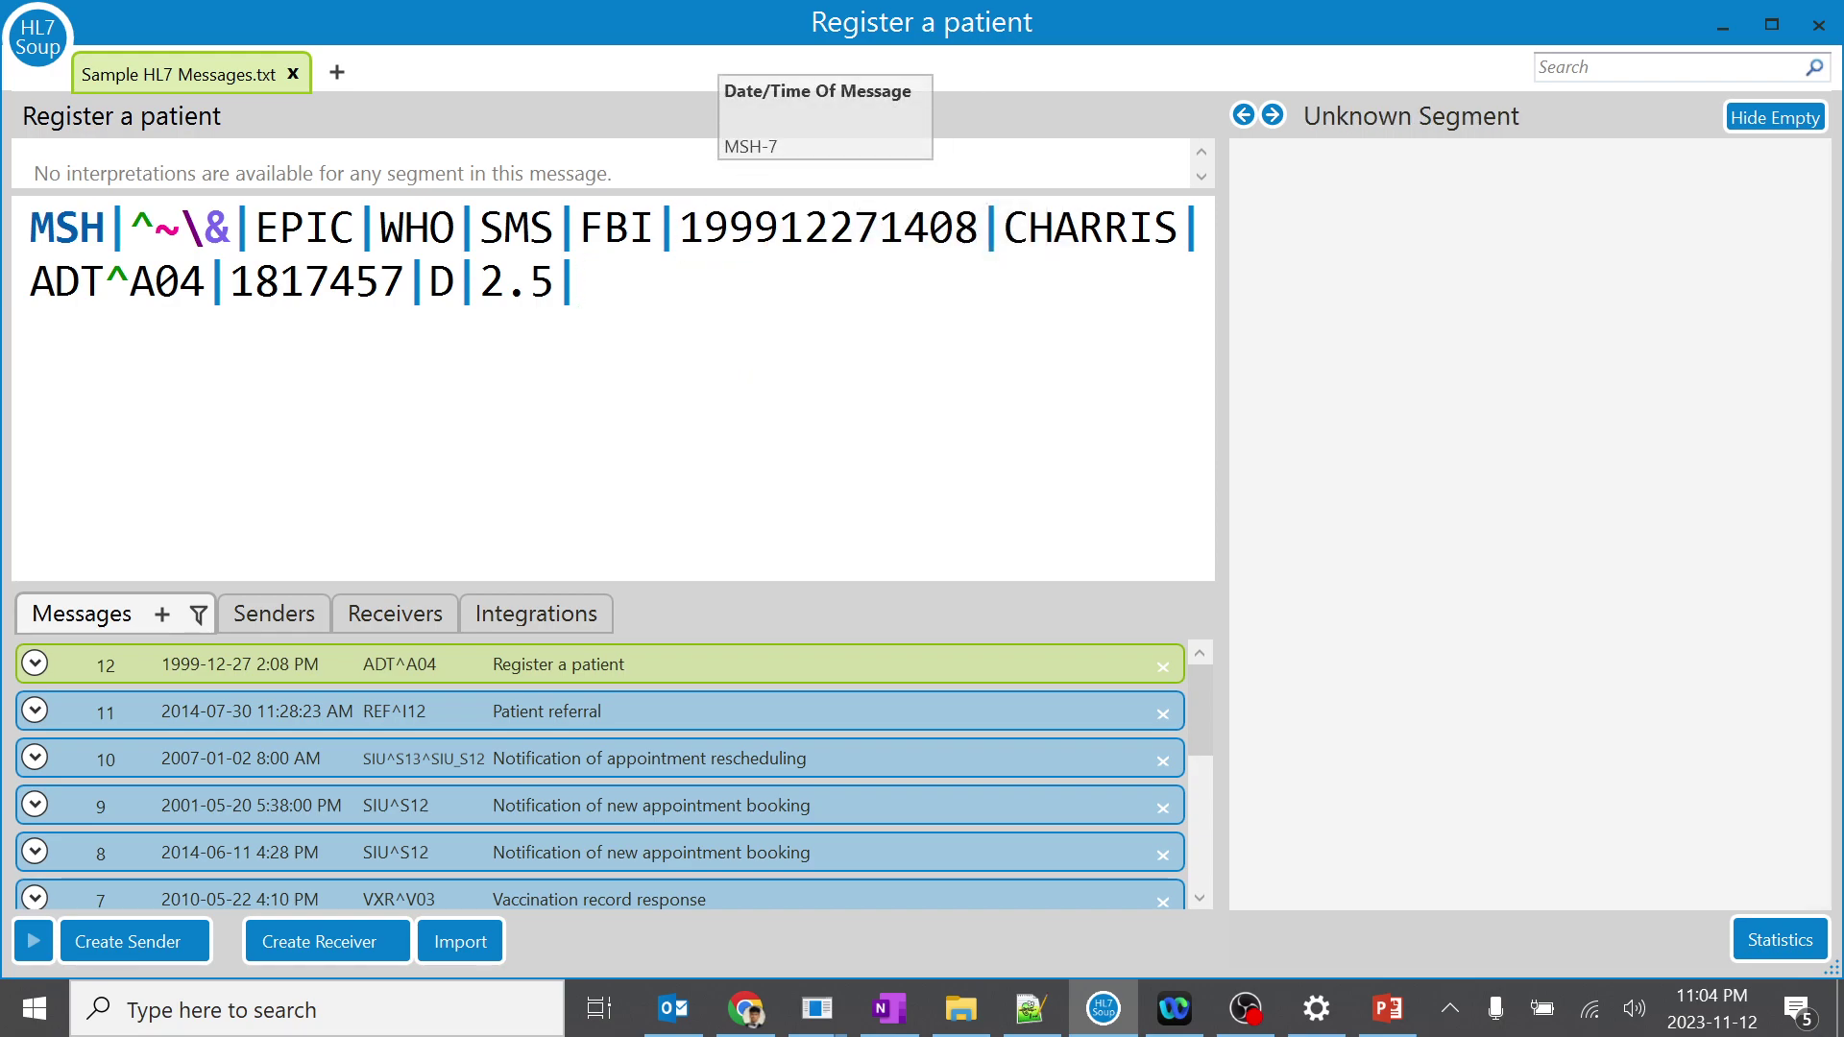
drag(680, 228, 929, 229)
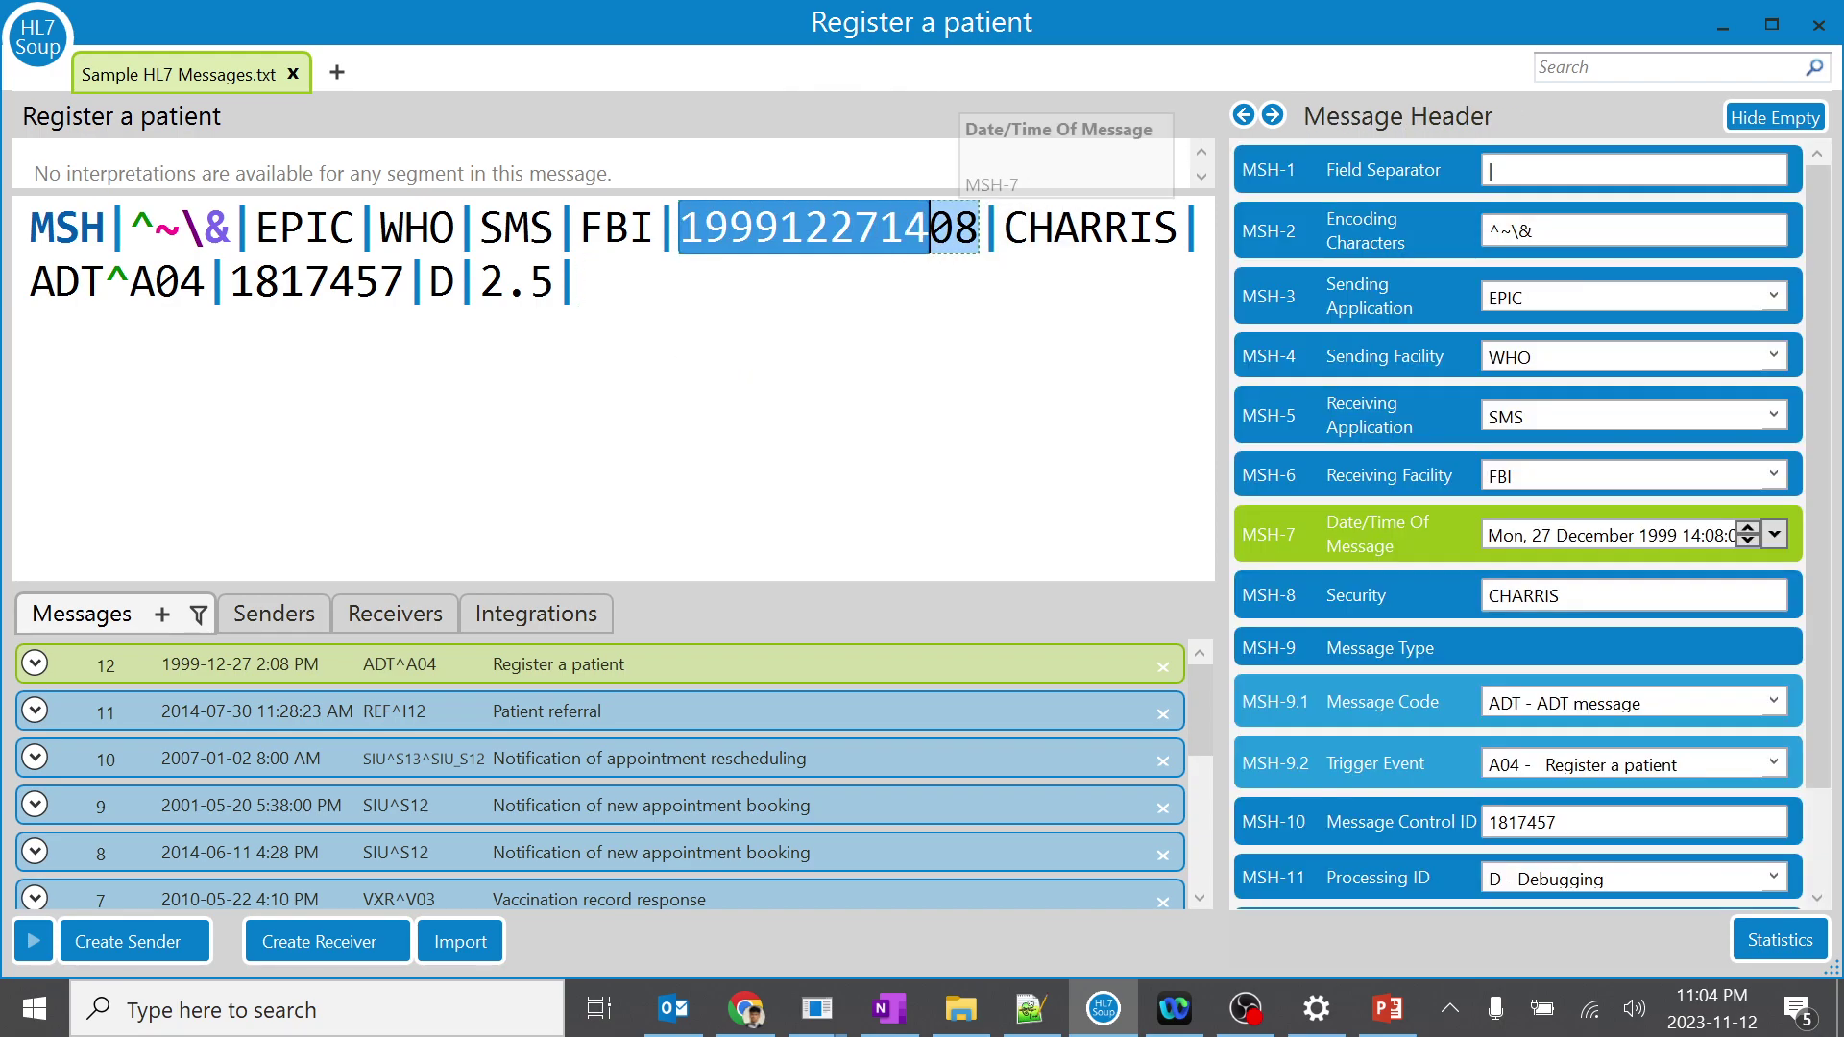
click(581, 281)
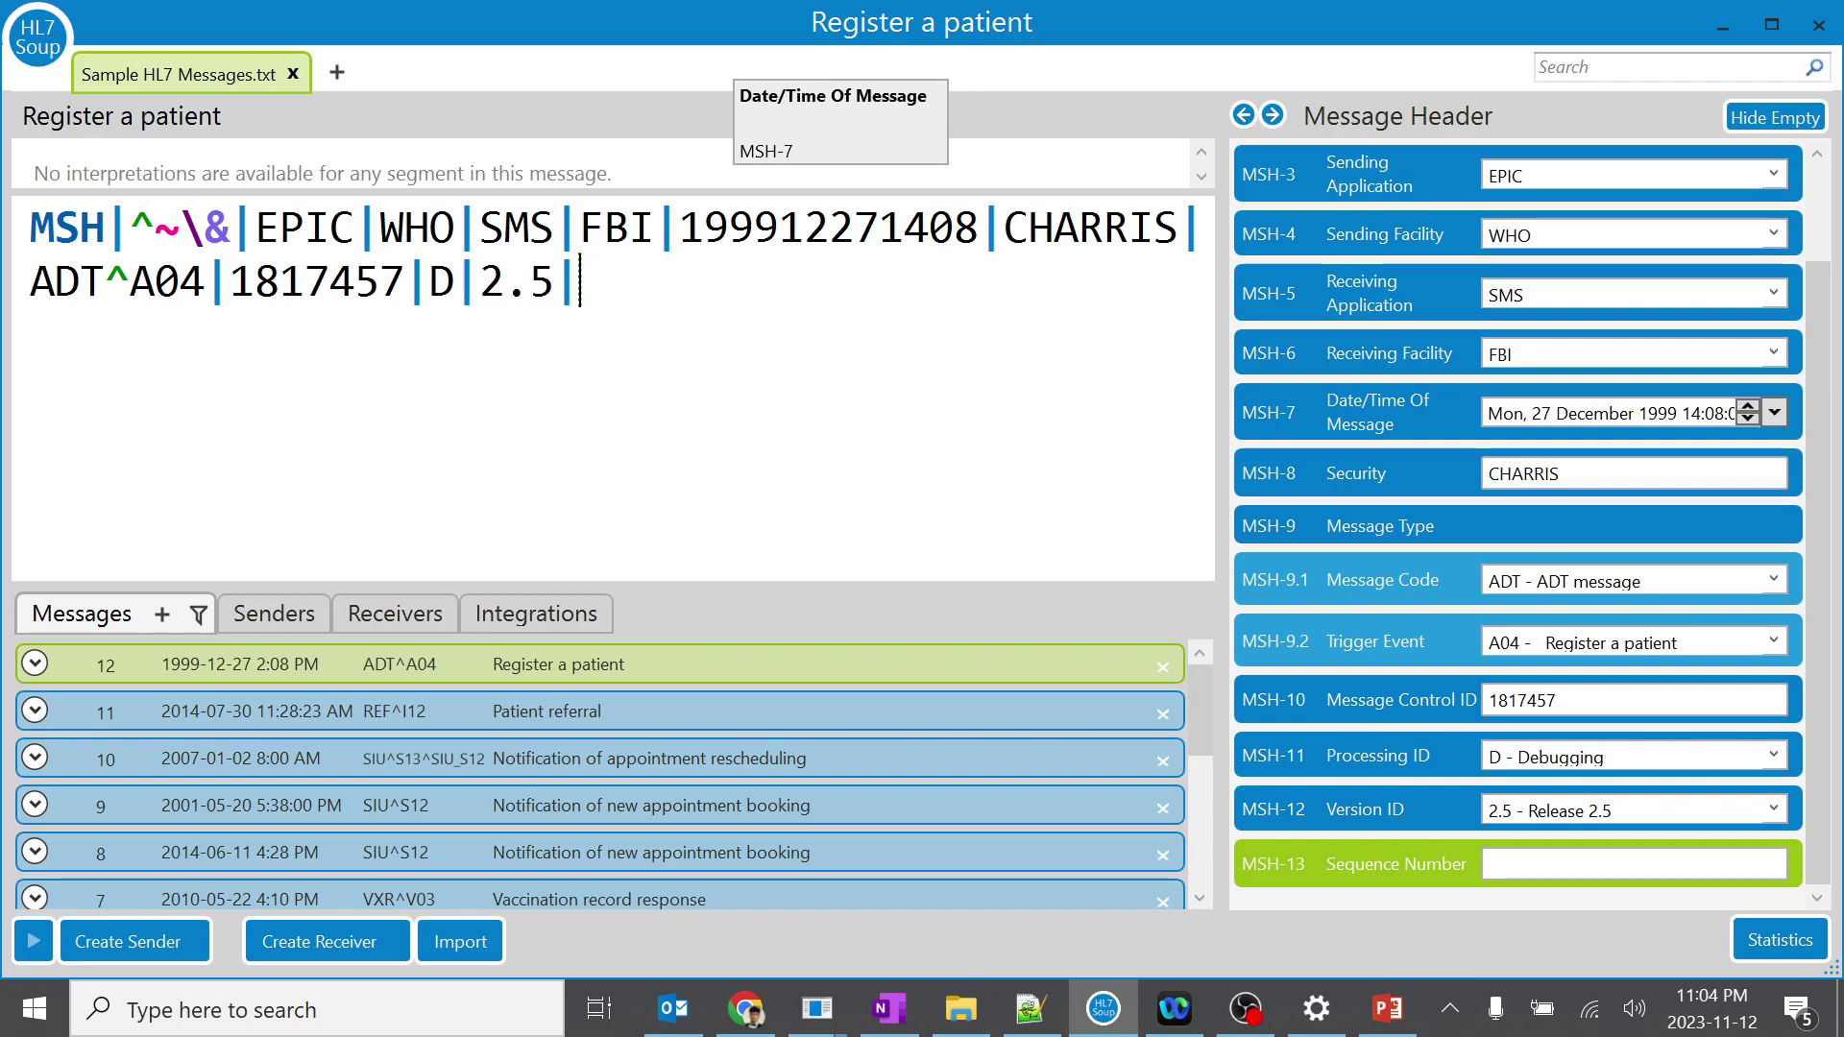
drag(679, 227, 979, 228)
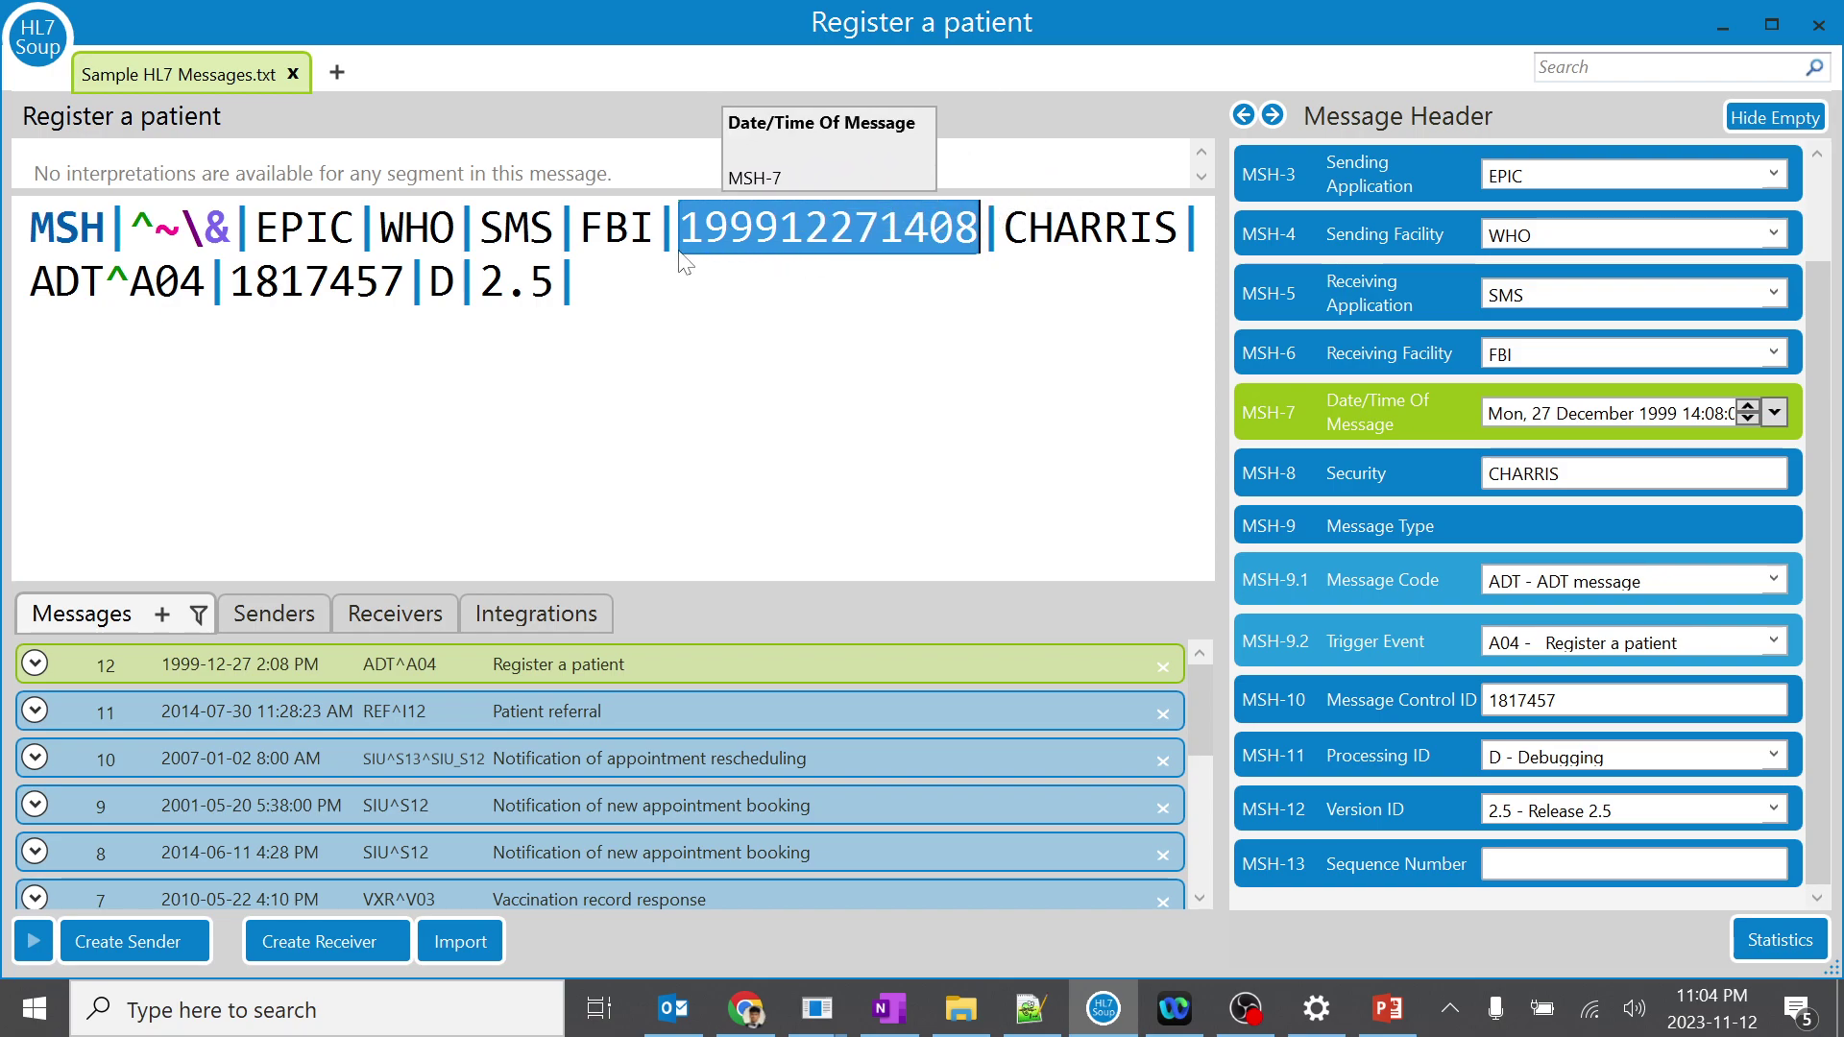
click(714, 278)
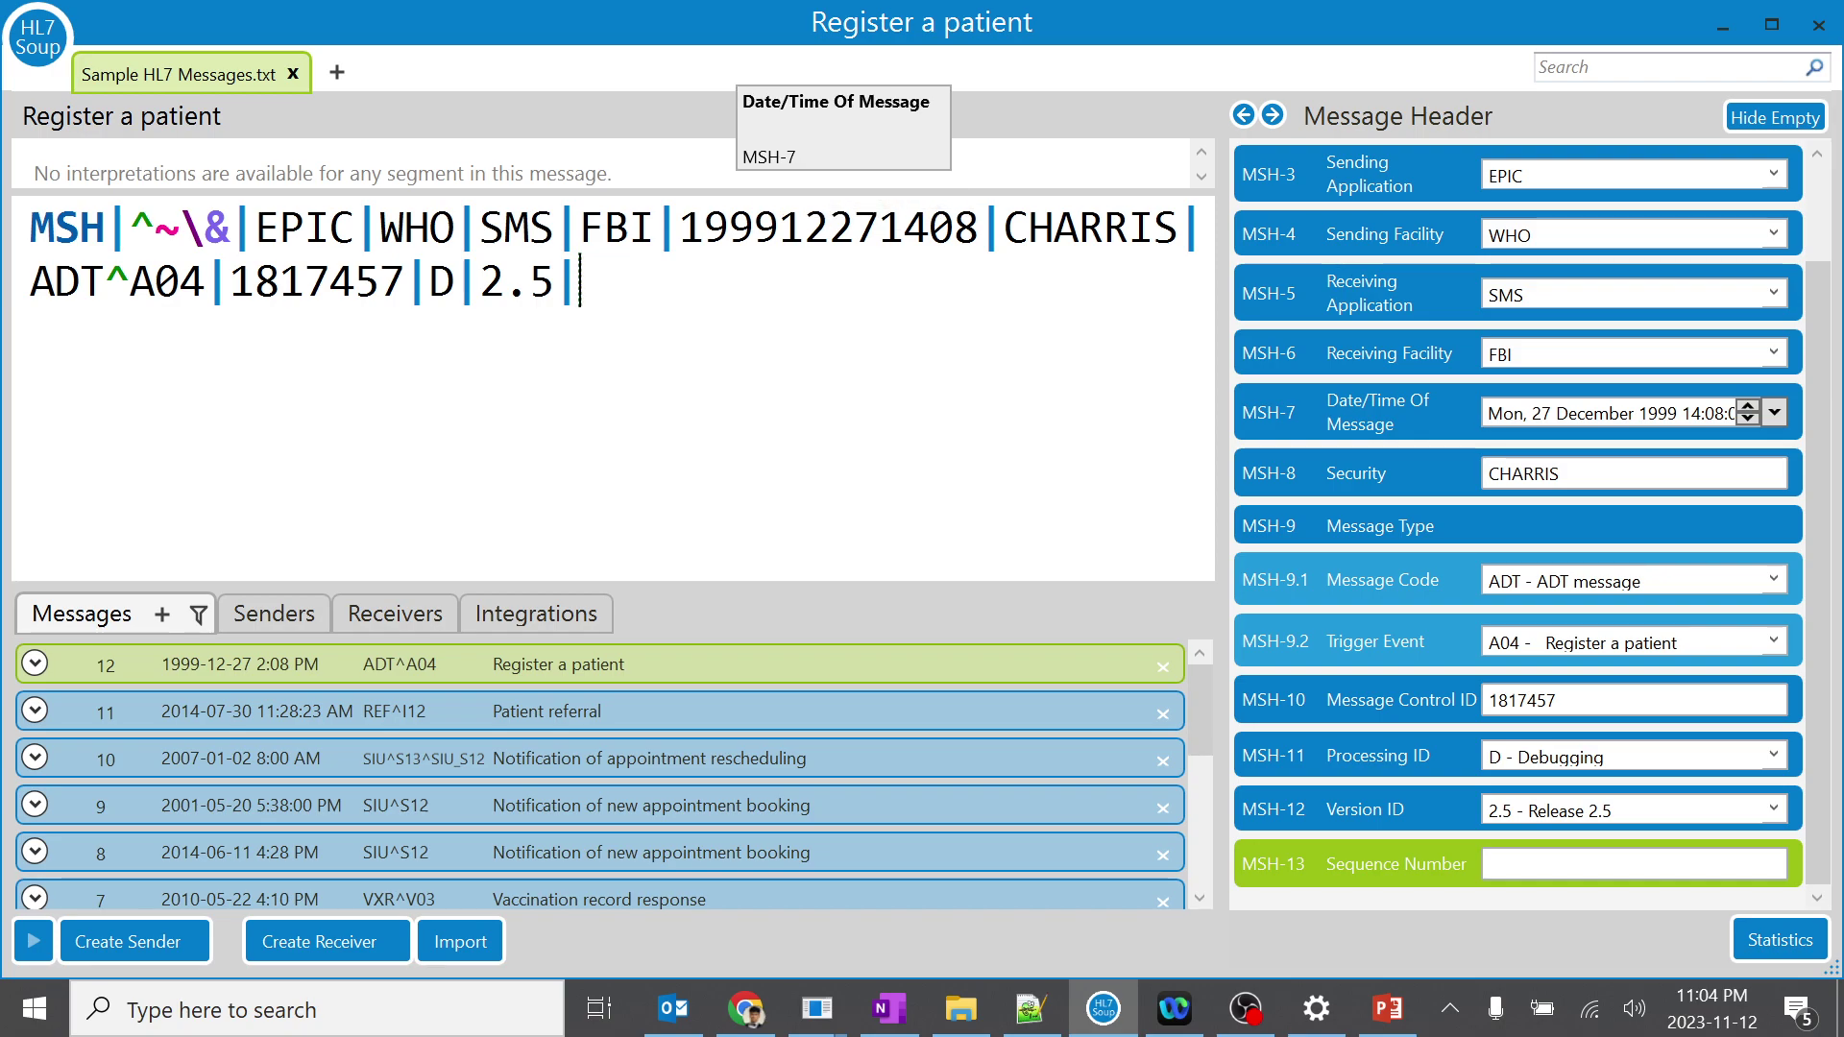
Examine the year, month and hour digits within the raw MSH-7 value, and view the field's date/time details.
drag(697, 231, 790, 231)
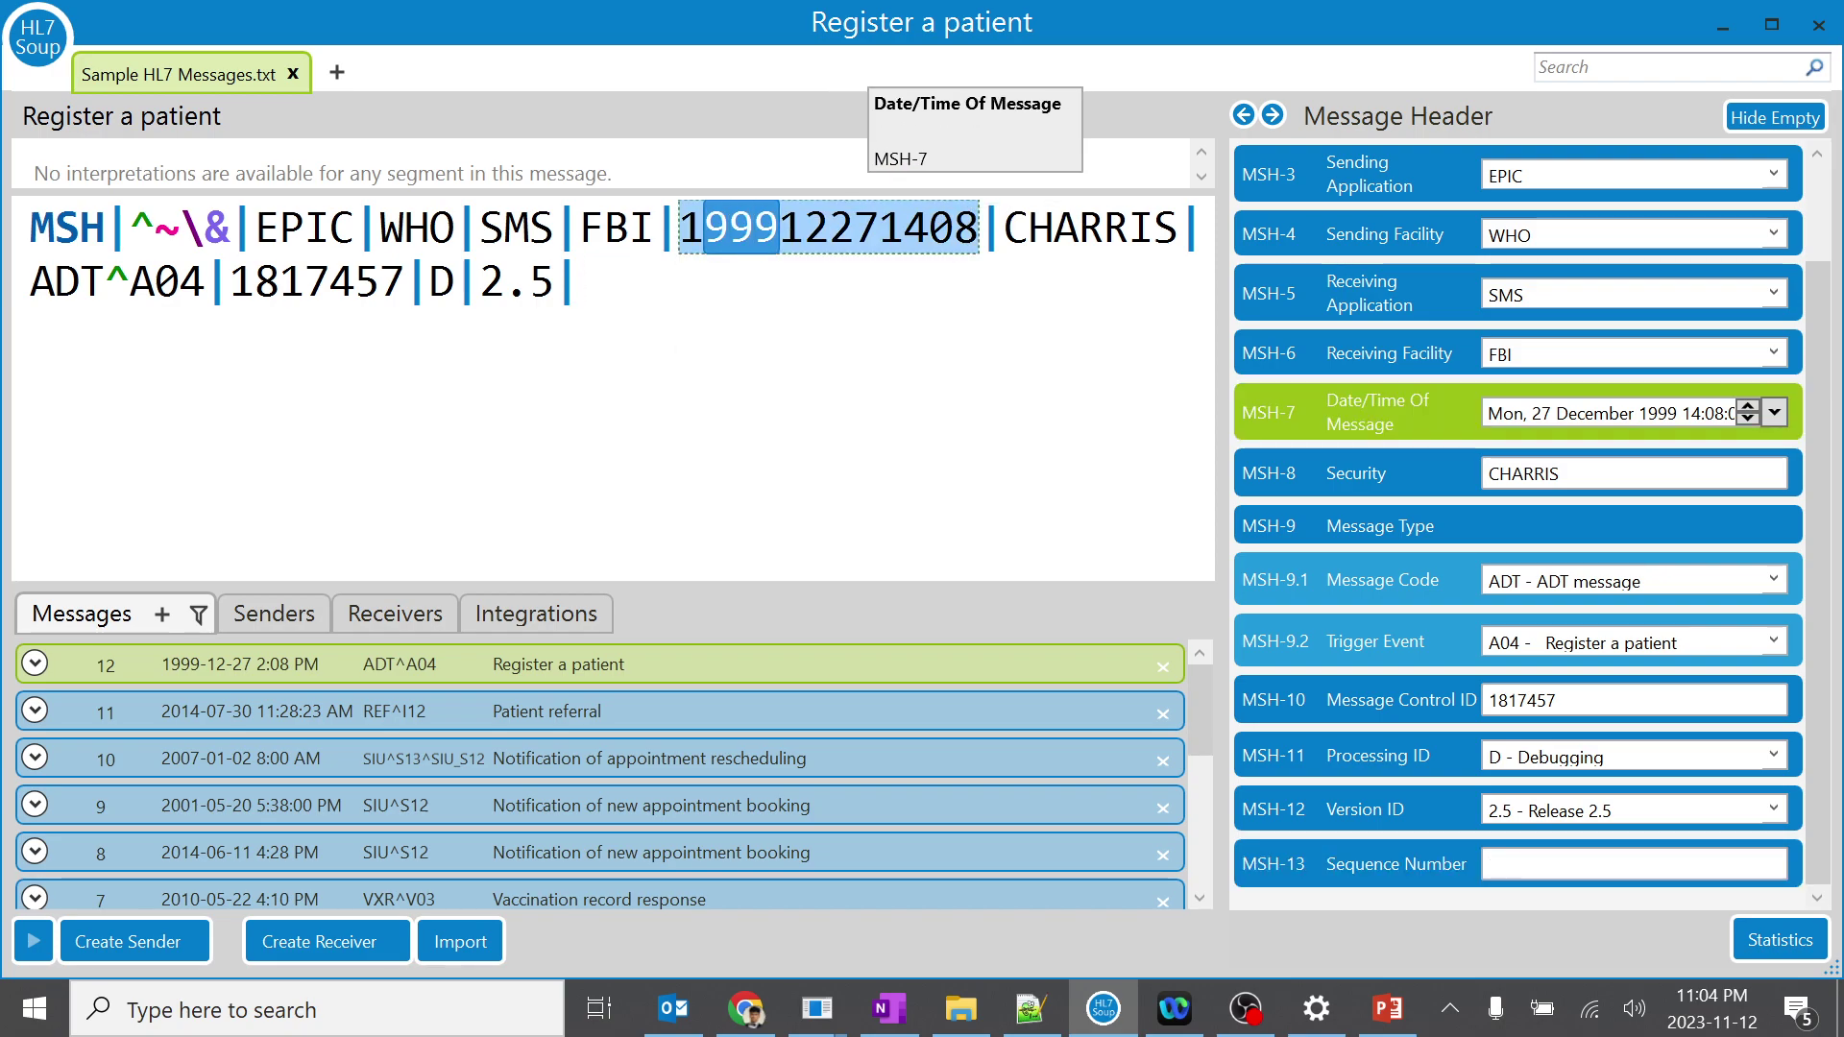
click(805, 231)
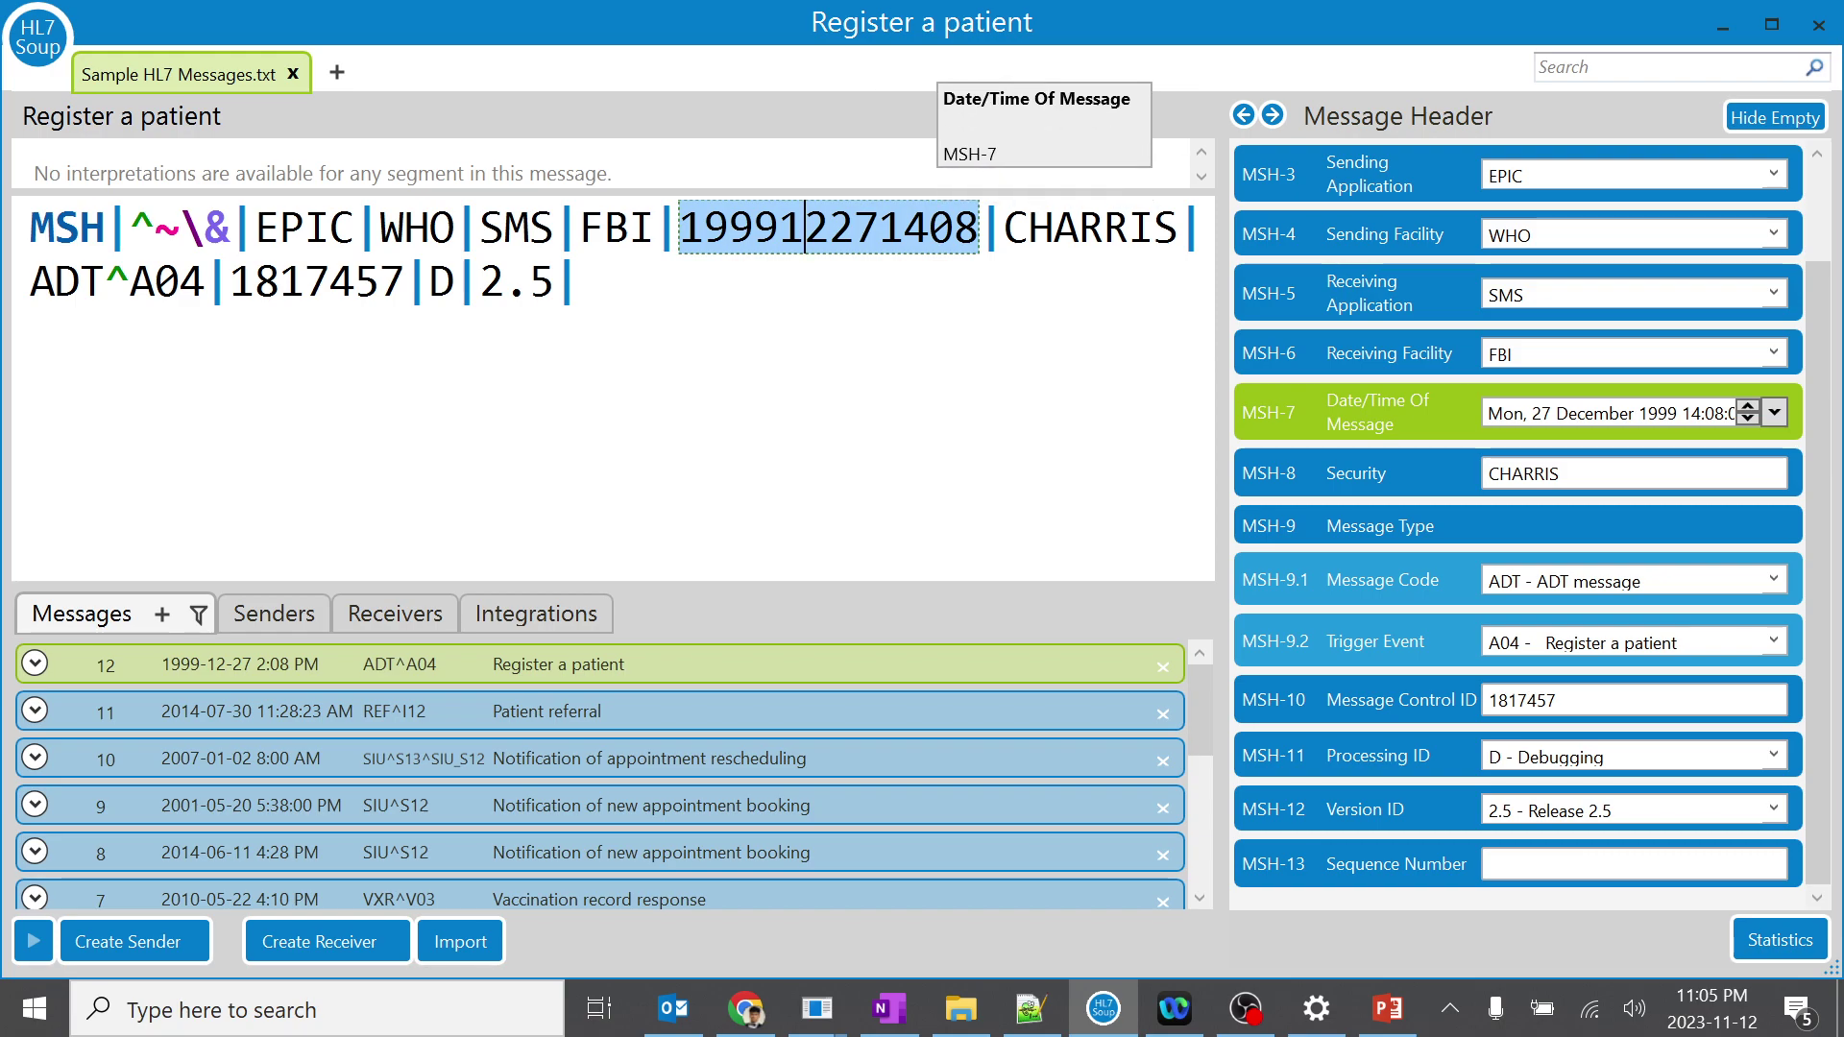
click(880, 229)
drag(879, 228, 920, 235)
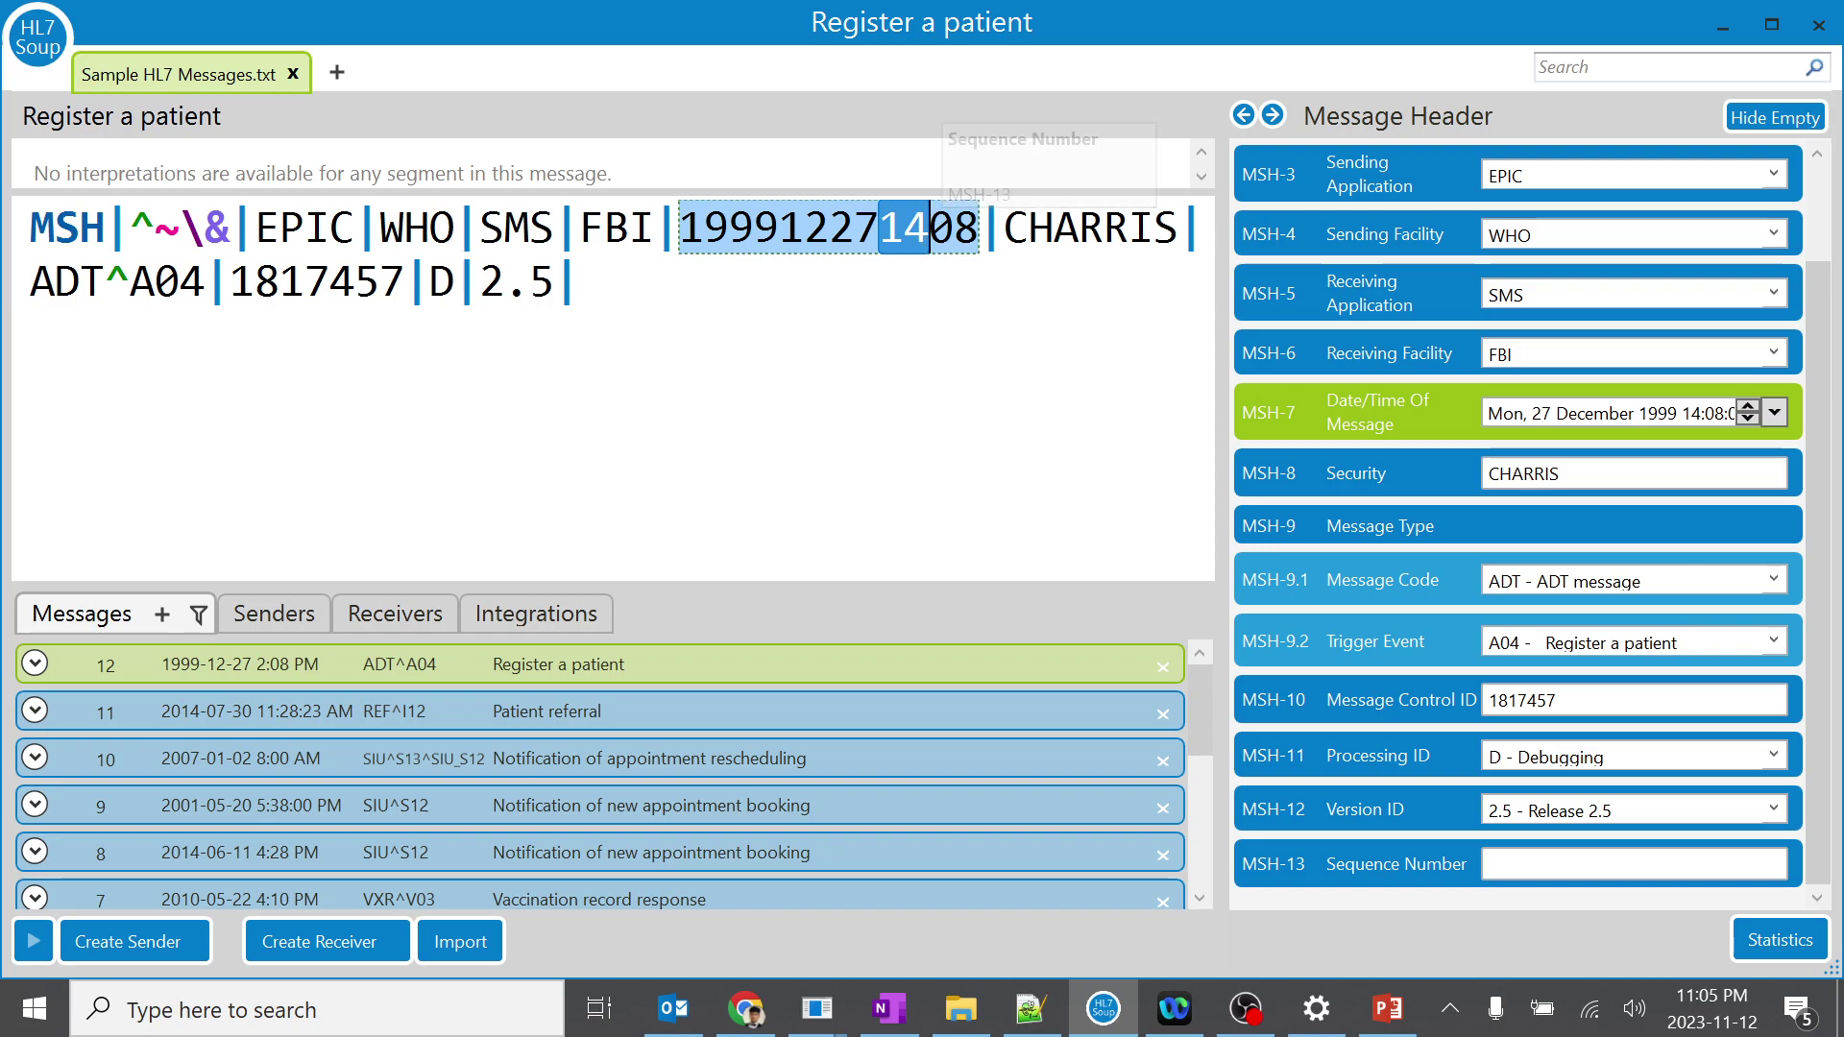
click(806, 357)
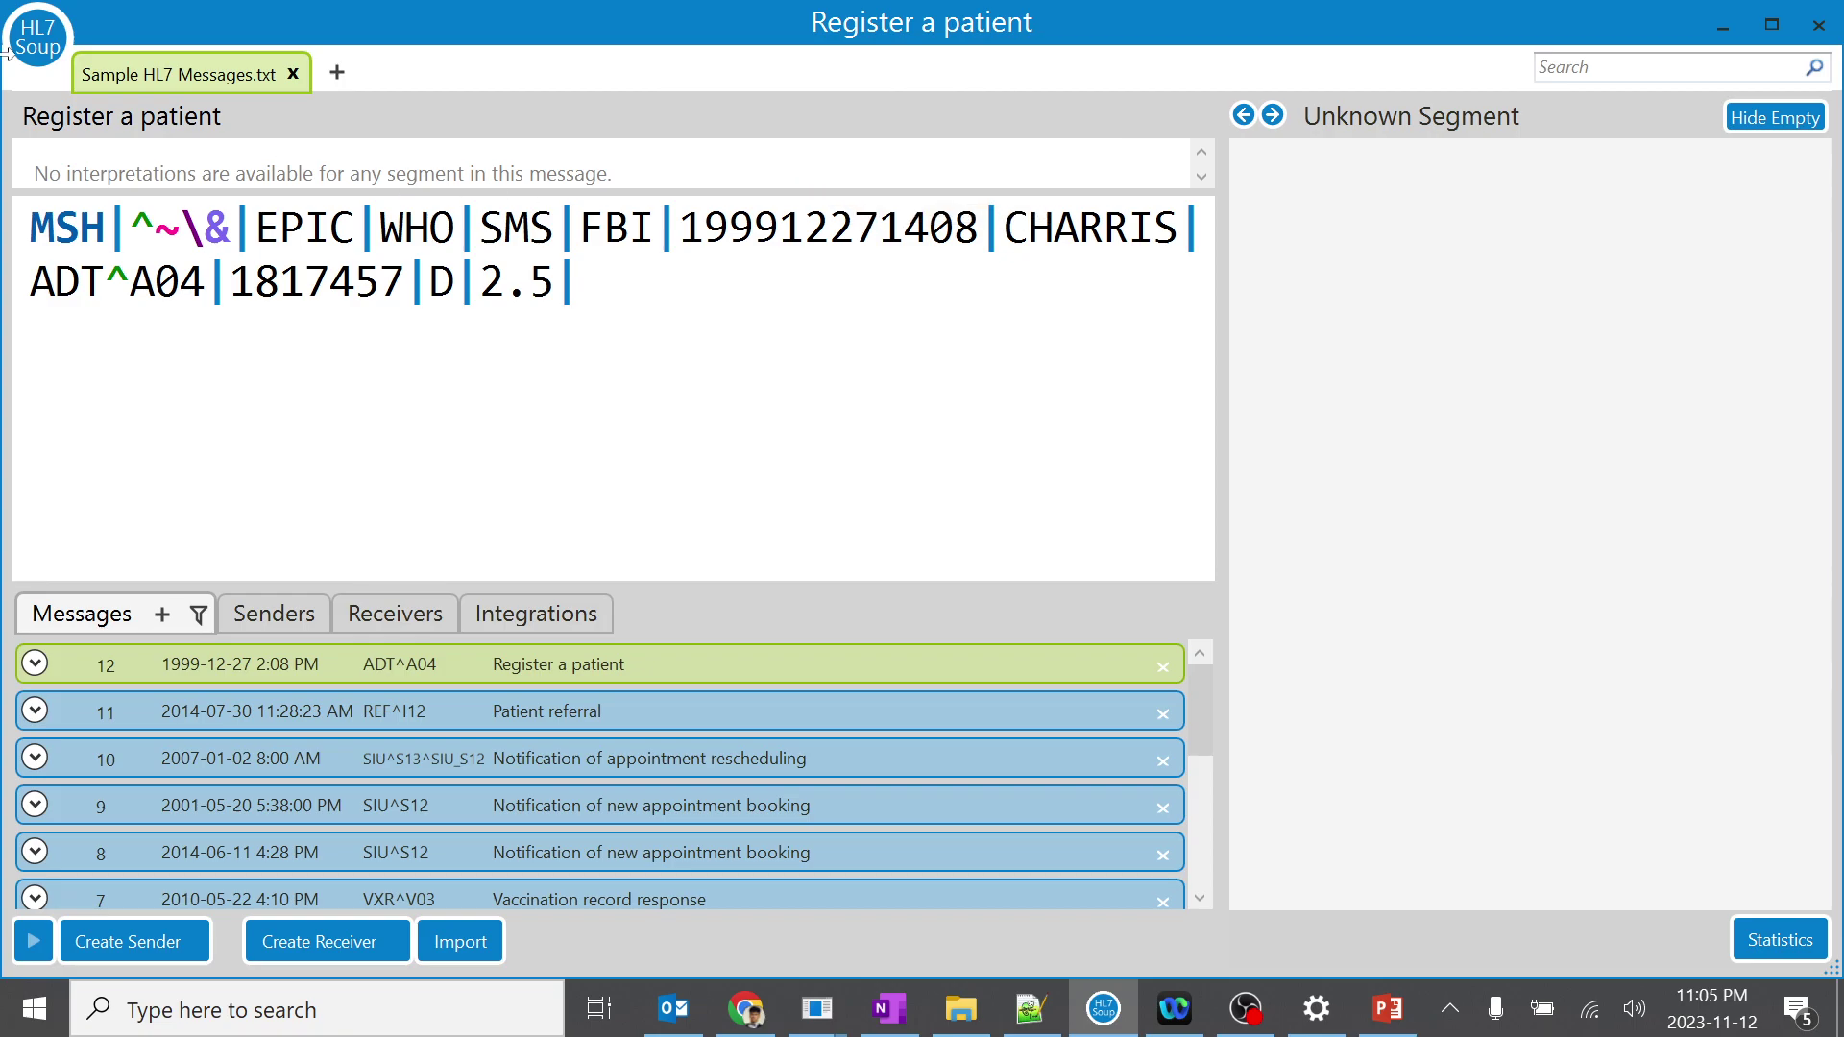
click(731, 229)
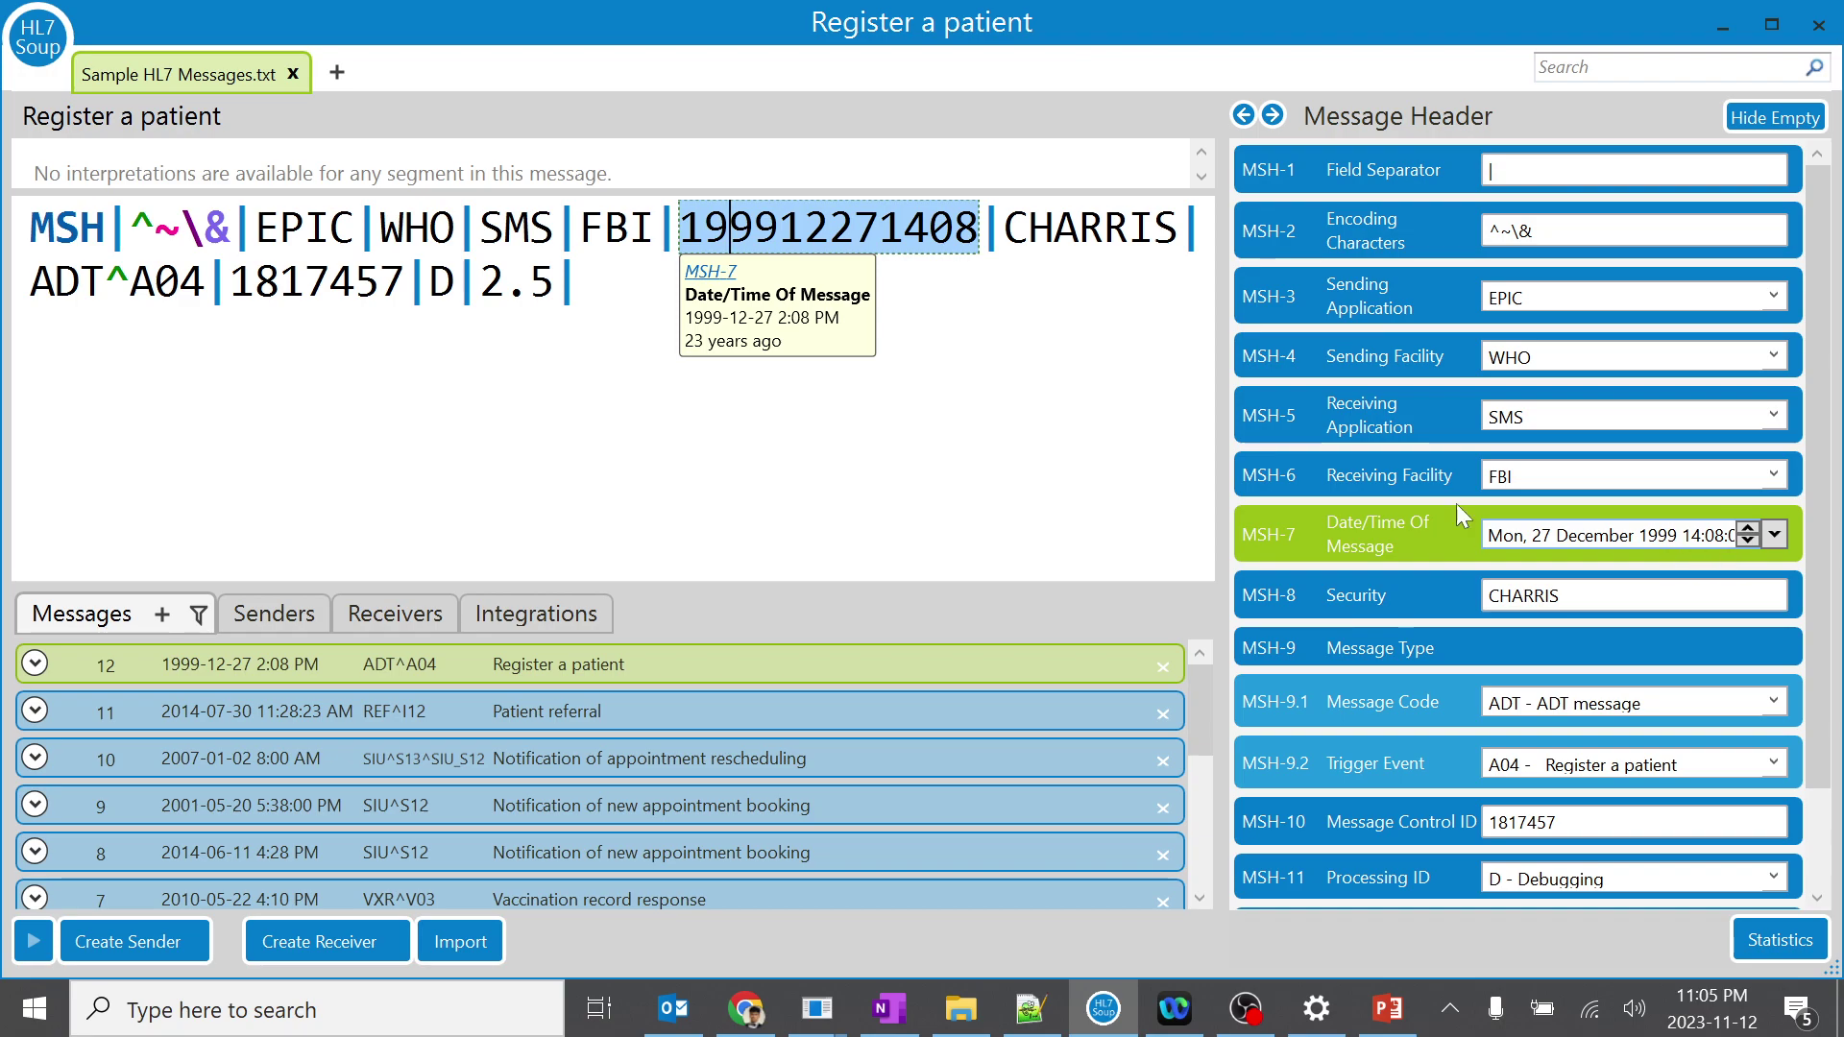
Switch to Notepad++ and examine the year digits of the PID birth date, and the whole date/time value in the MSH segment.
click(1056, 1017)
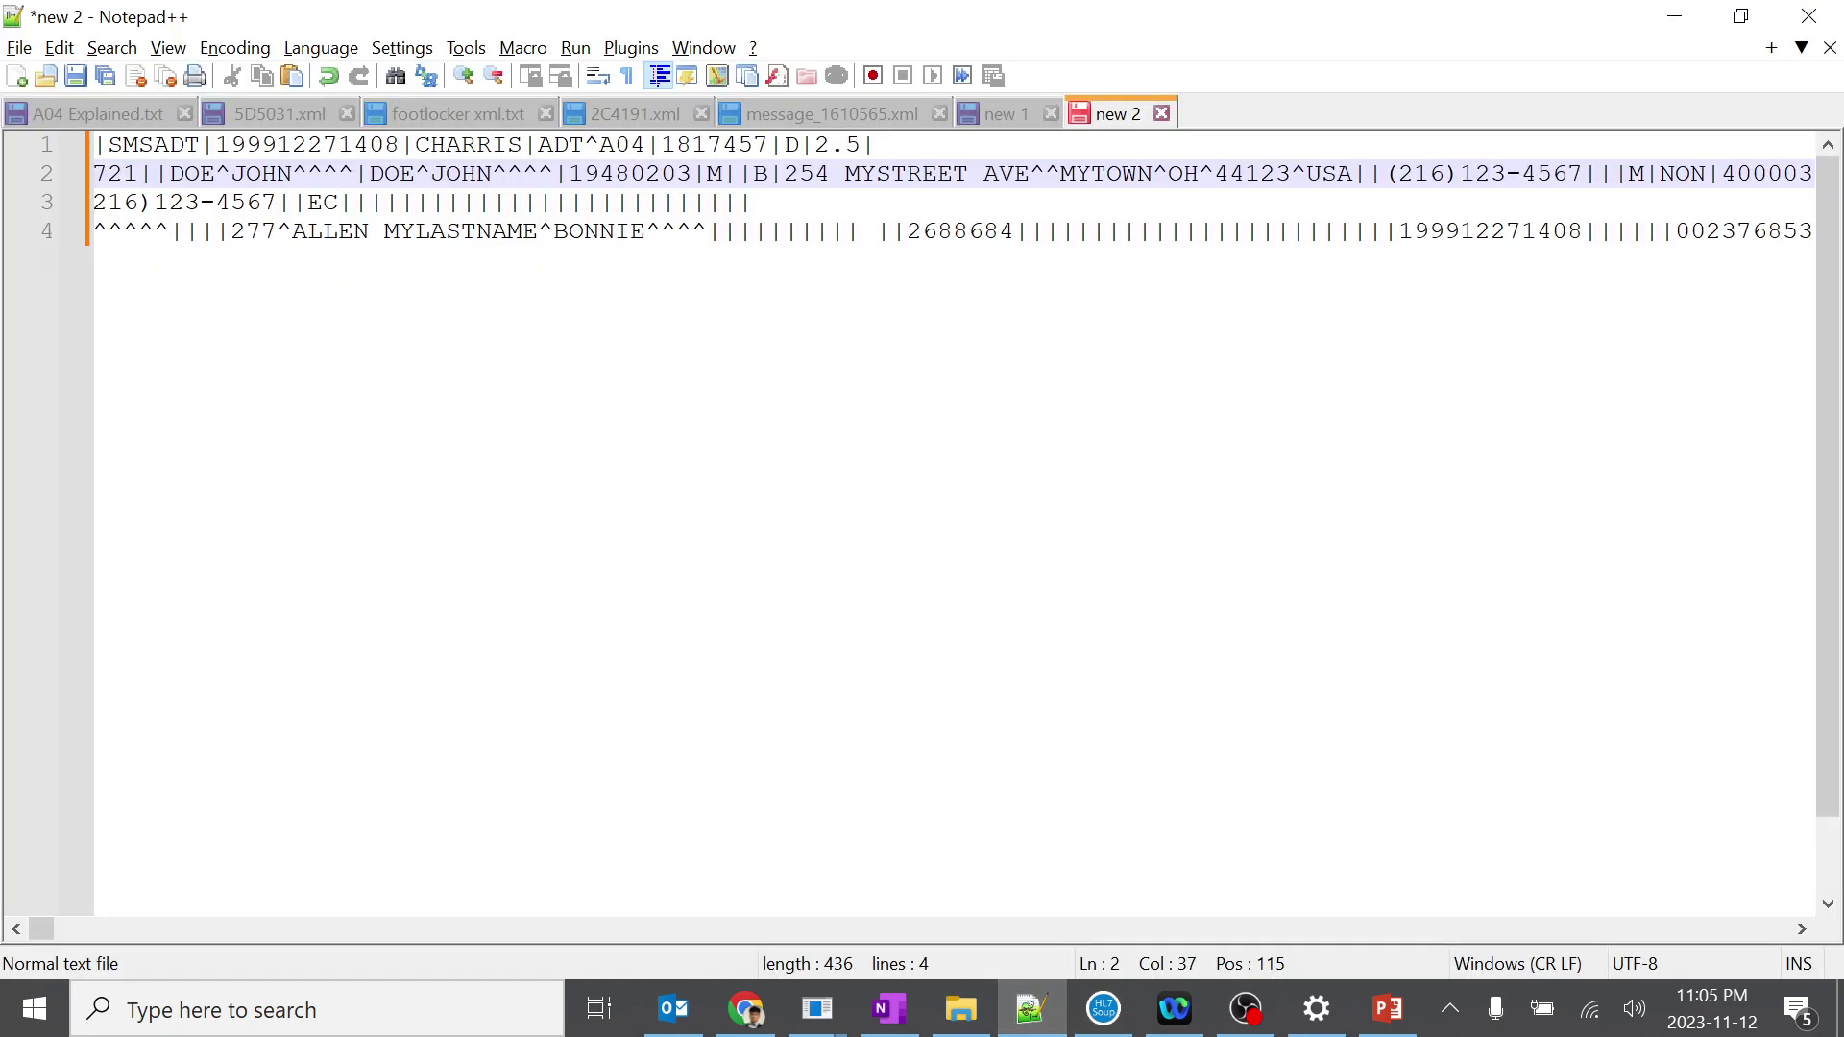
key(shift+Right)
key(shift+Right)
key(shift+Right)
key(shift+Right)
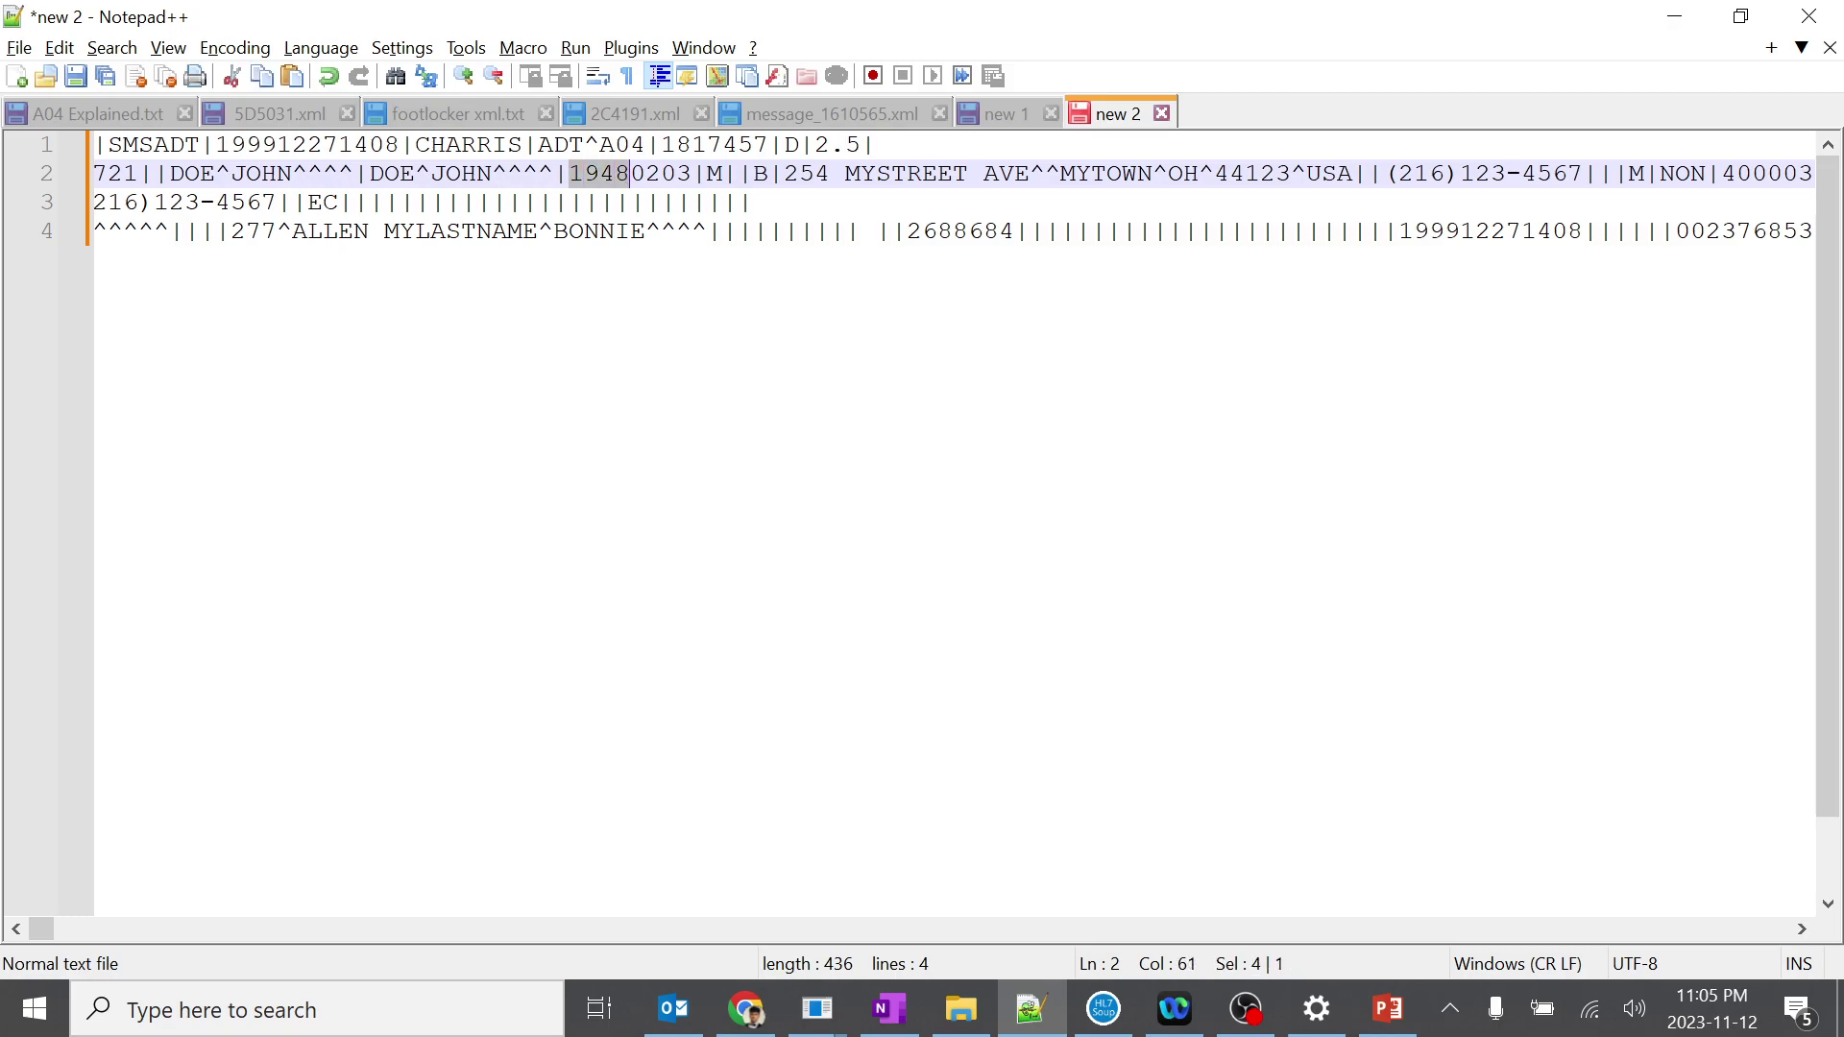
click(17, 929)
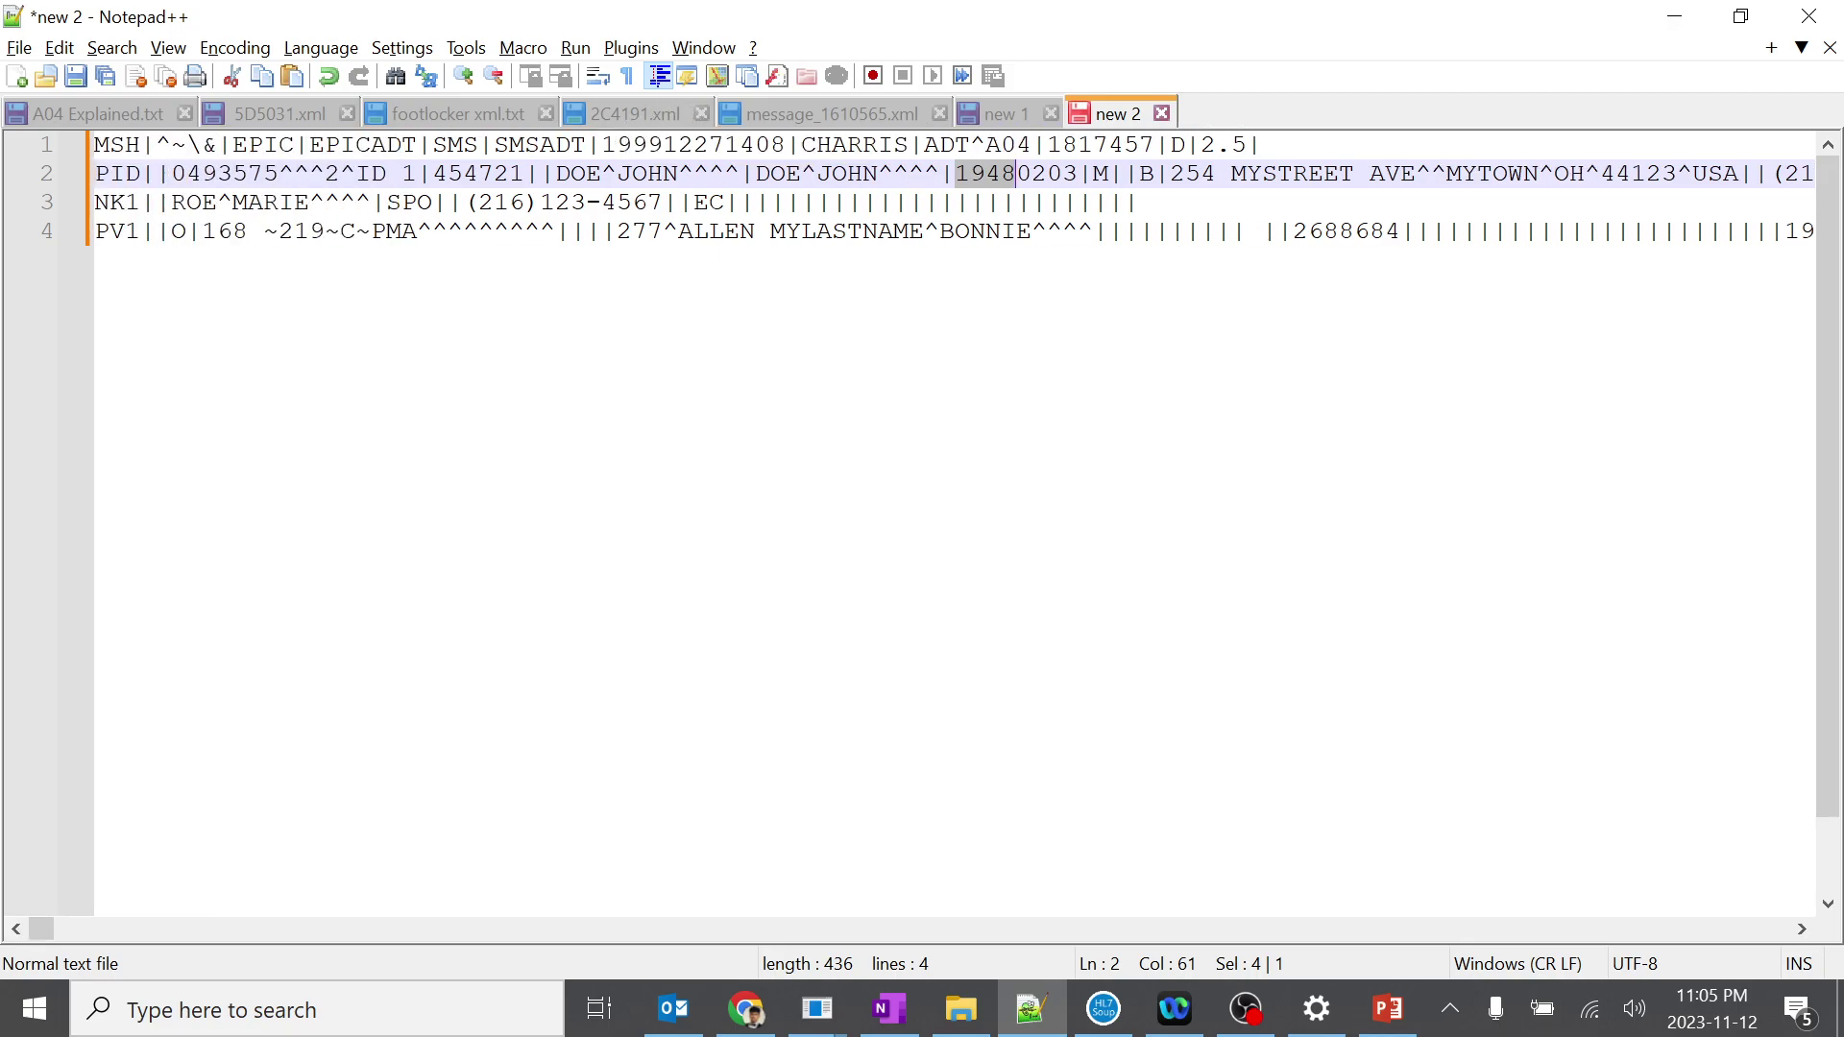
drag(604, 144, 786, 144)
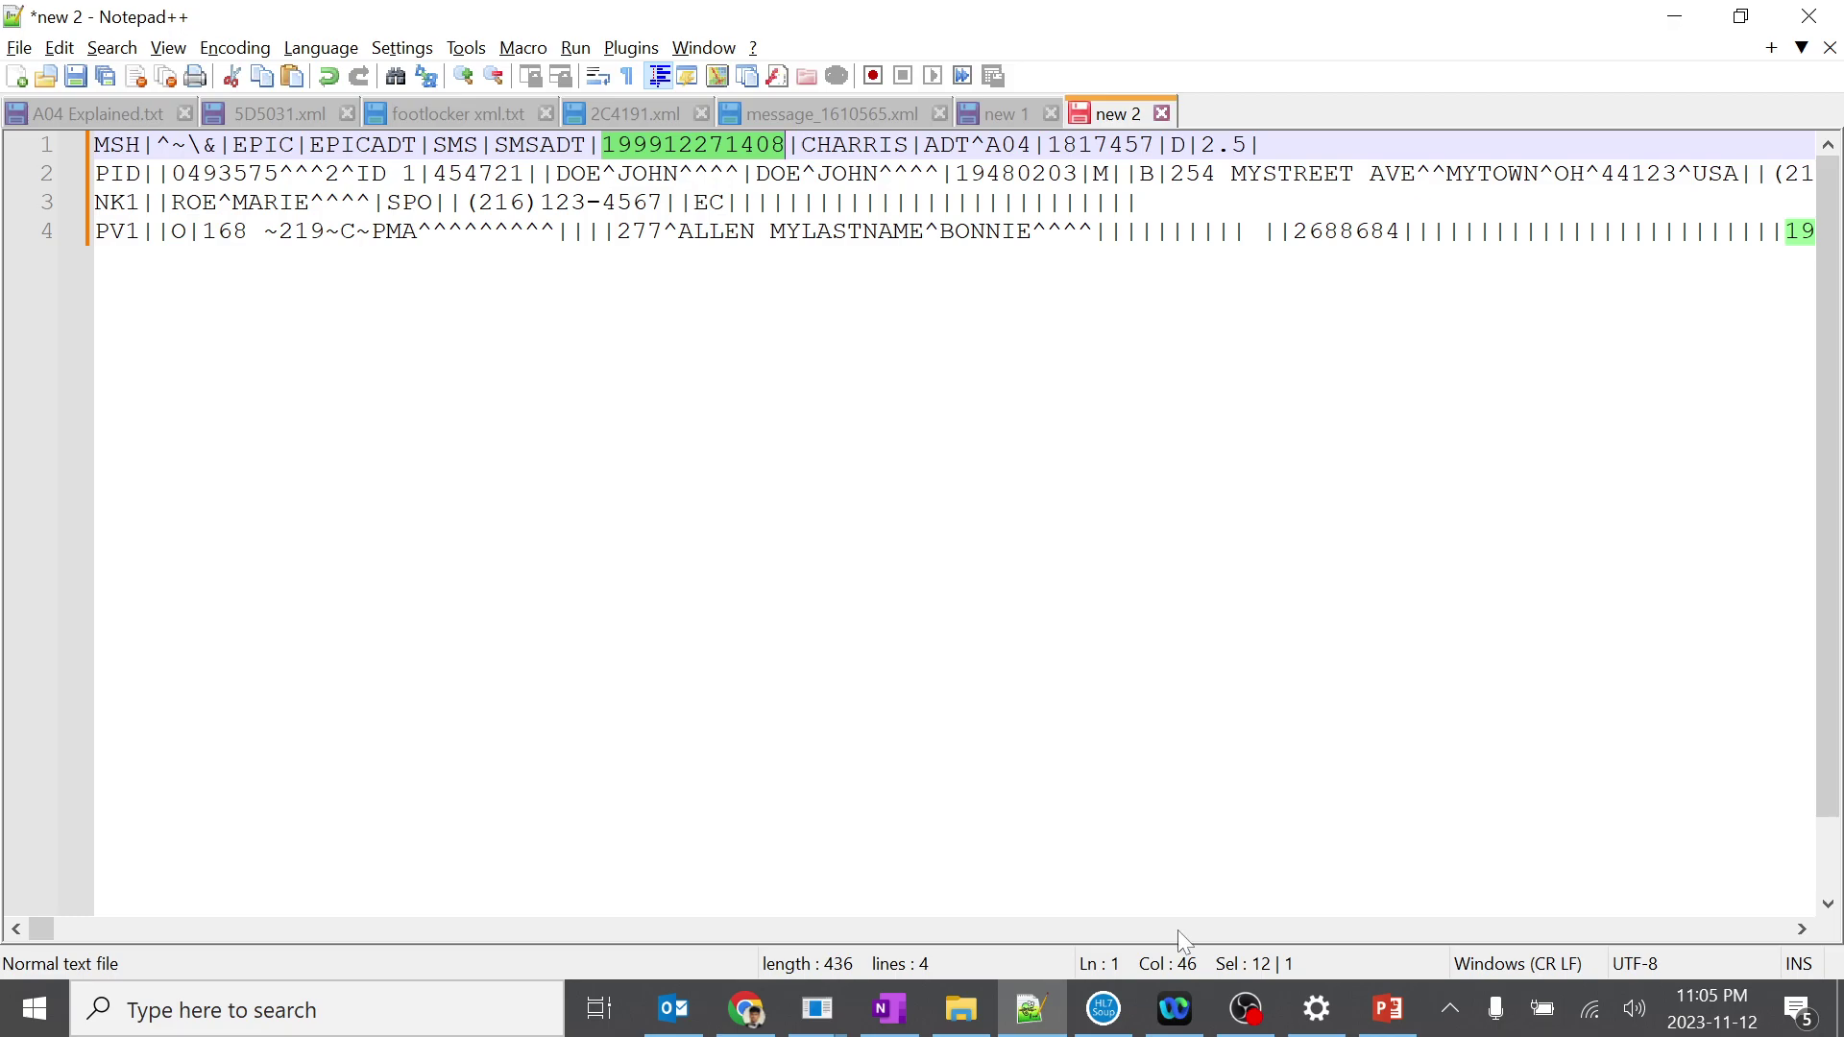
Switch to HL7 Soup and review the raw MSH-7 value against the Date/Time Of Message field, glancing at the MSH-5 receiving application.
click(1101, 1020)
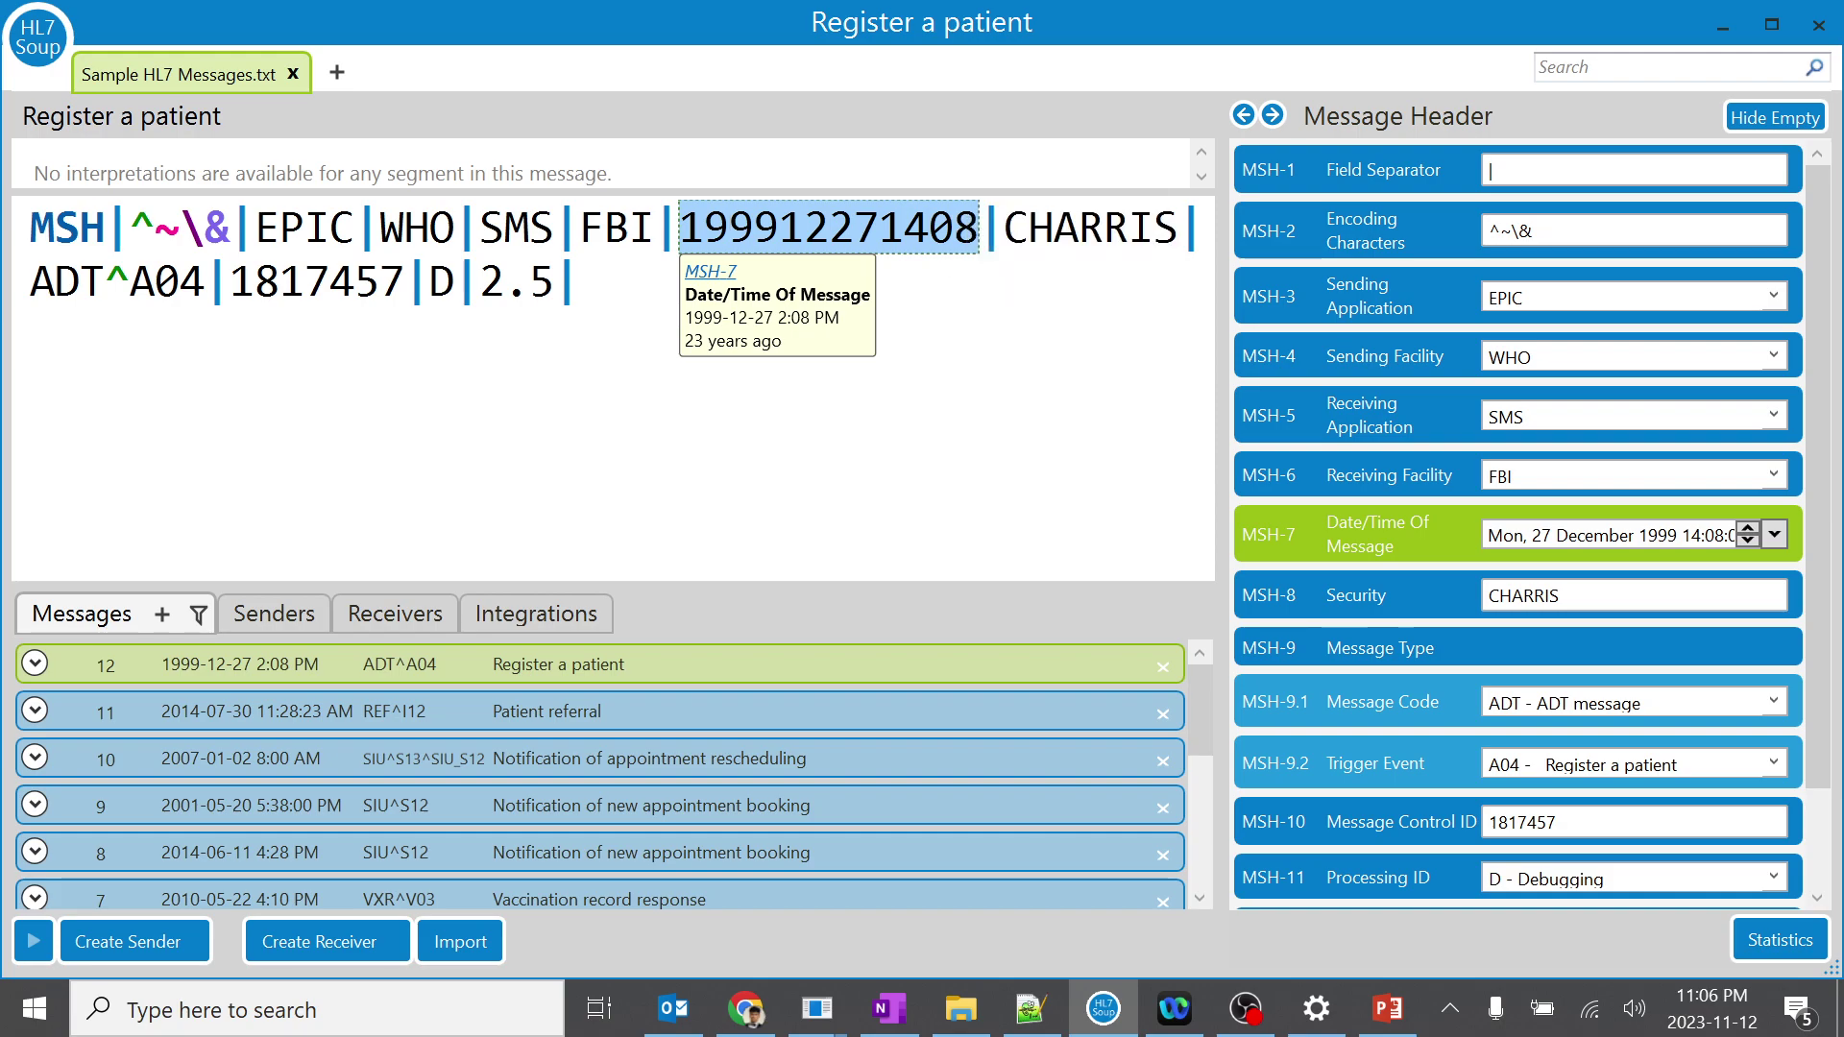
click(31, 334)
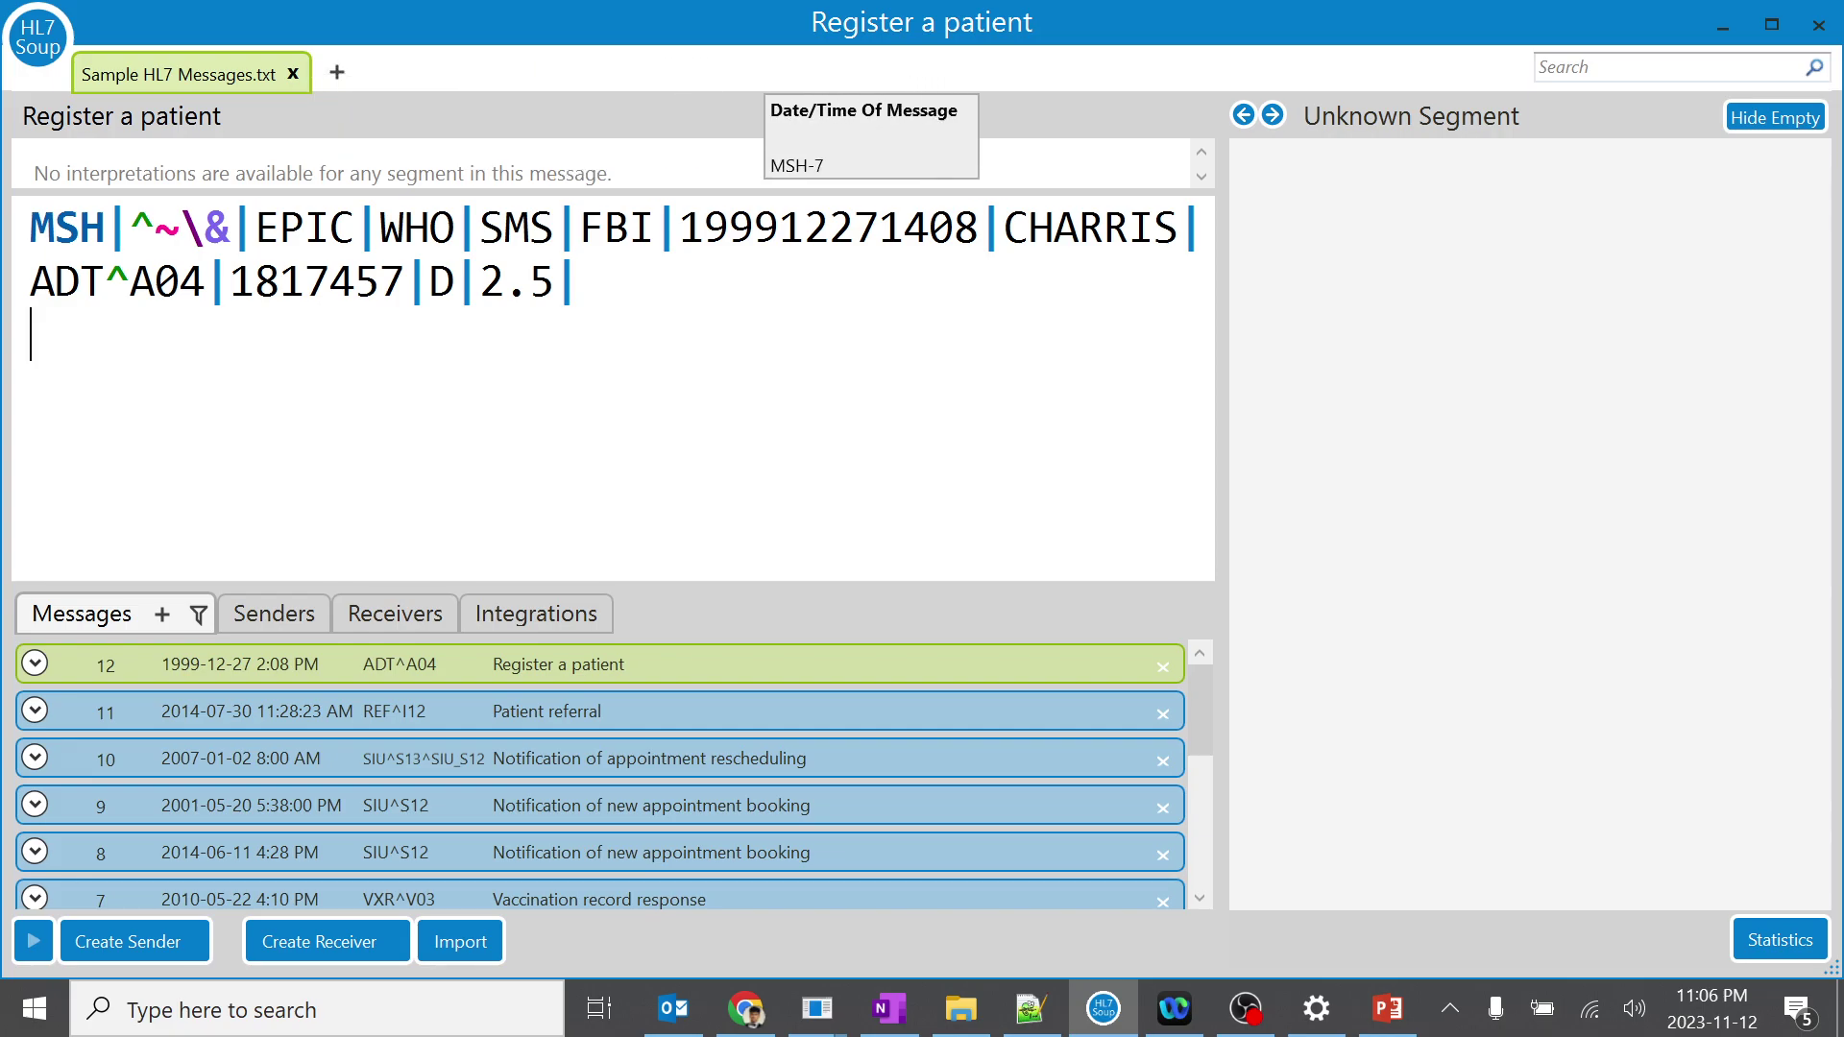
drag(682, 229, 974, 228)
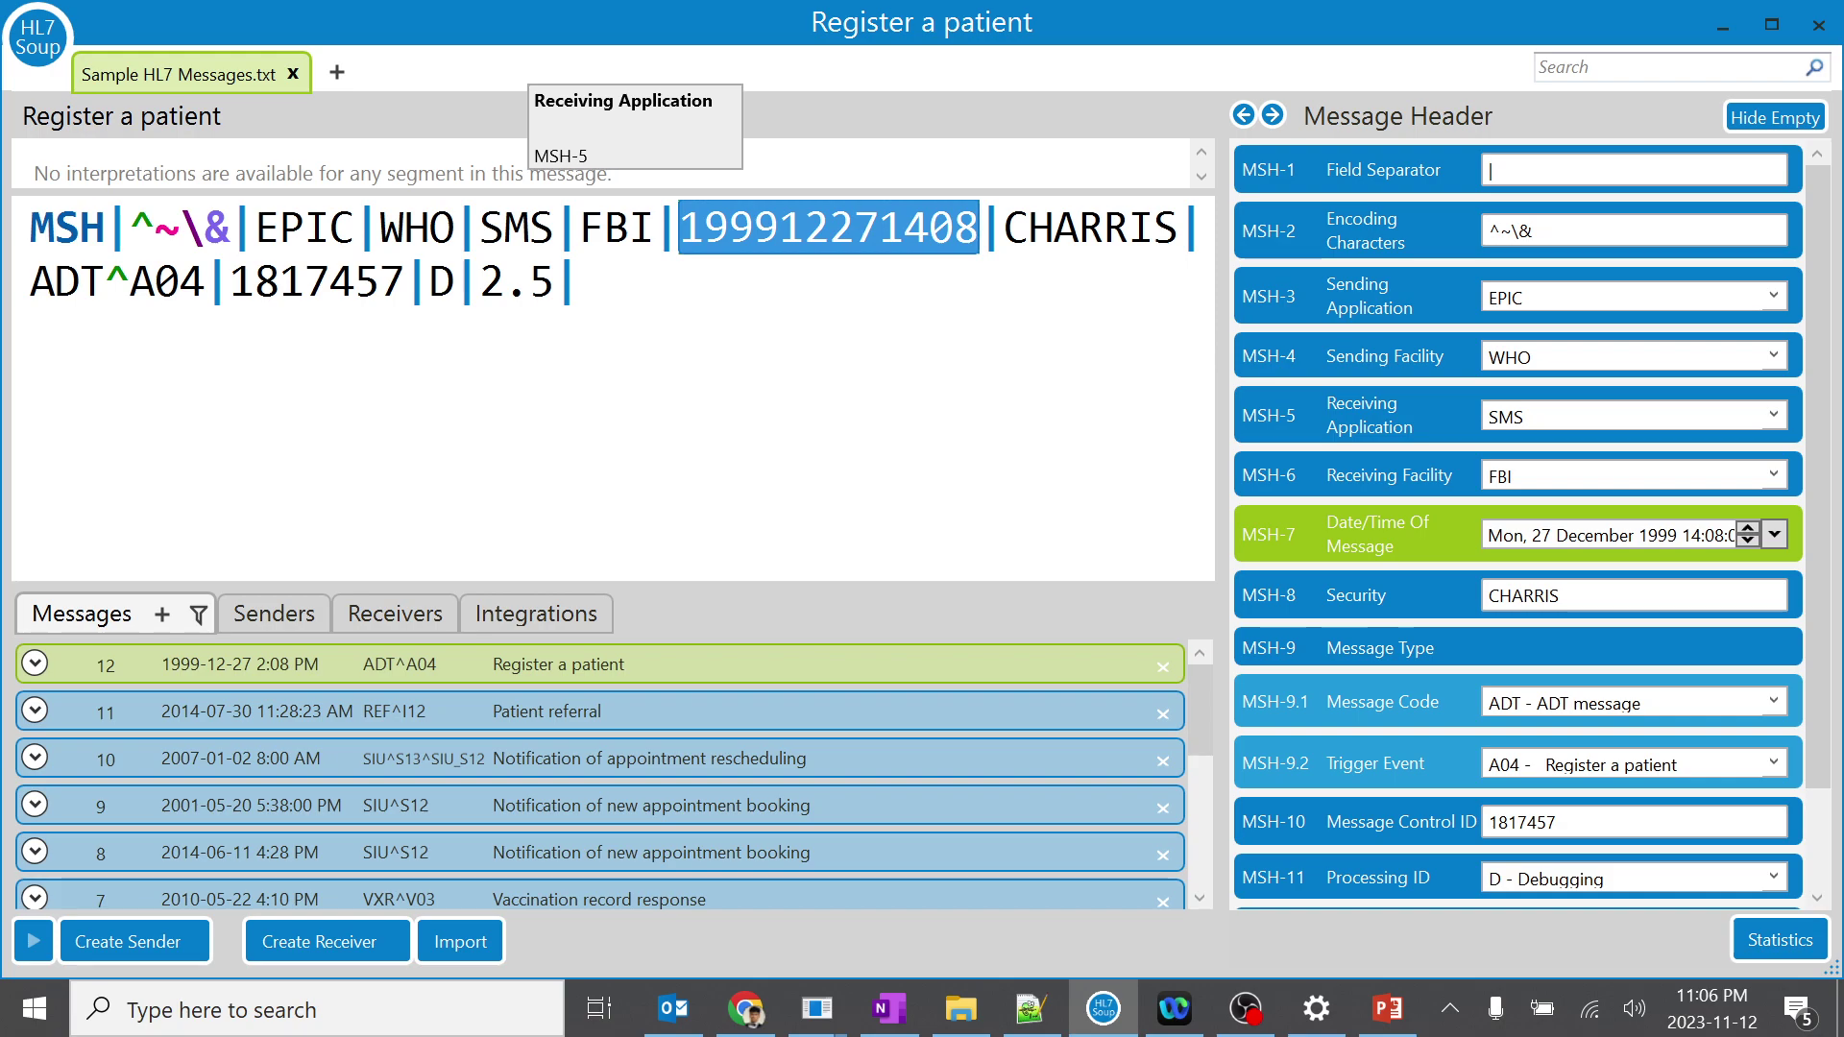
drag(482, 230, 526, 240)
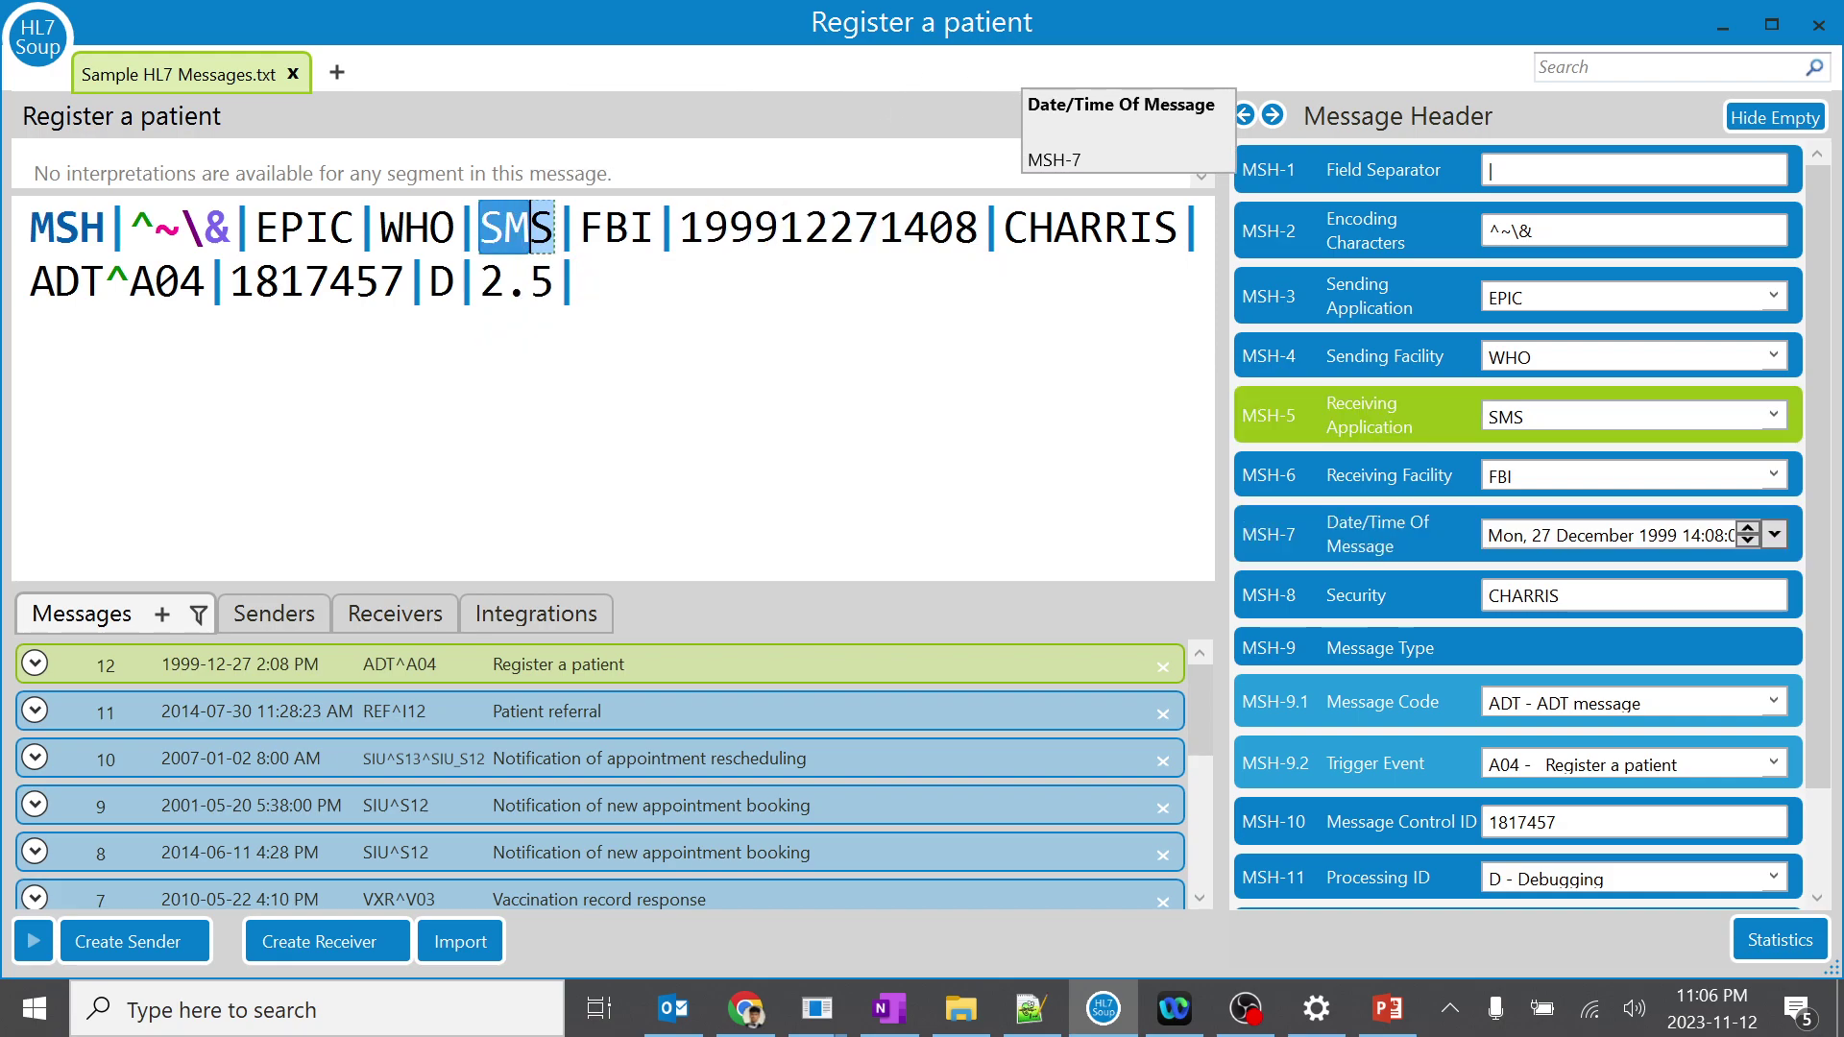
click(976, 234)
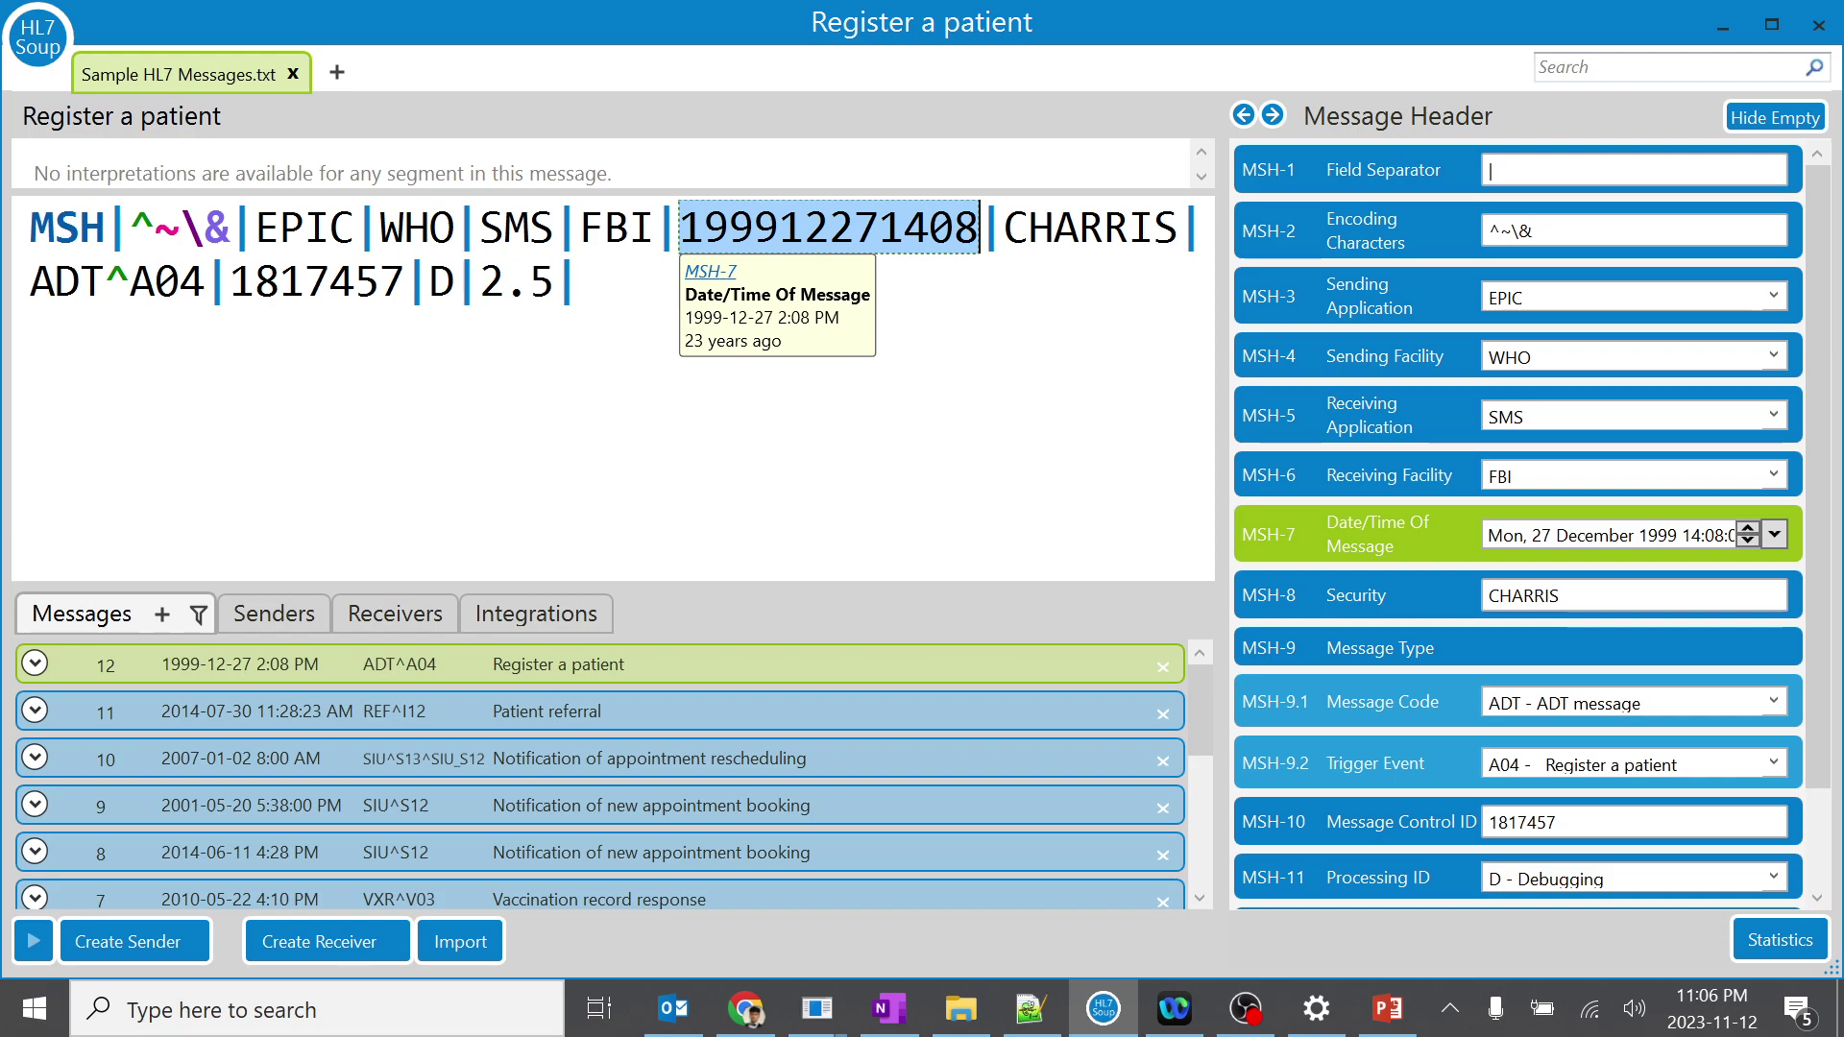
click(1687, 536)
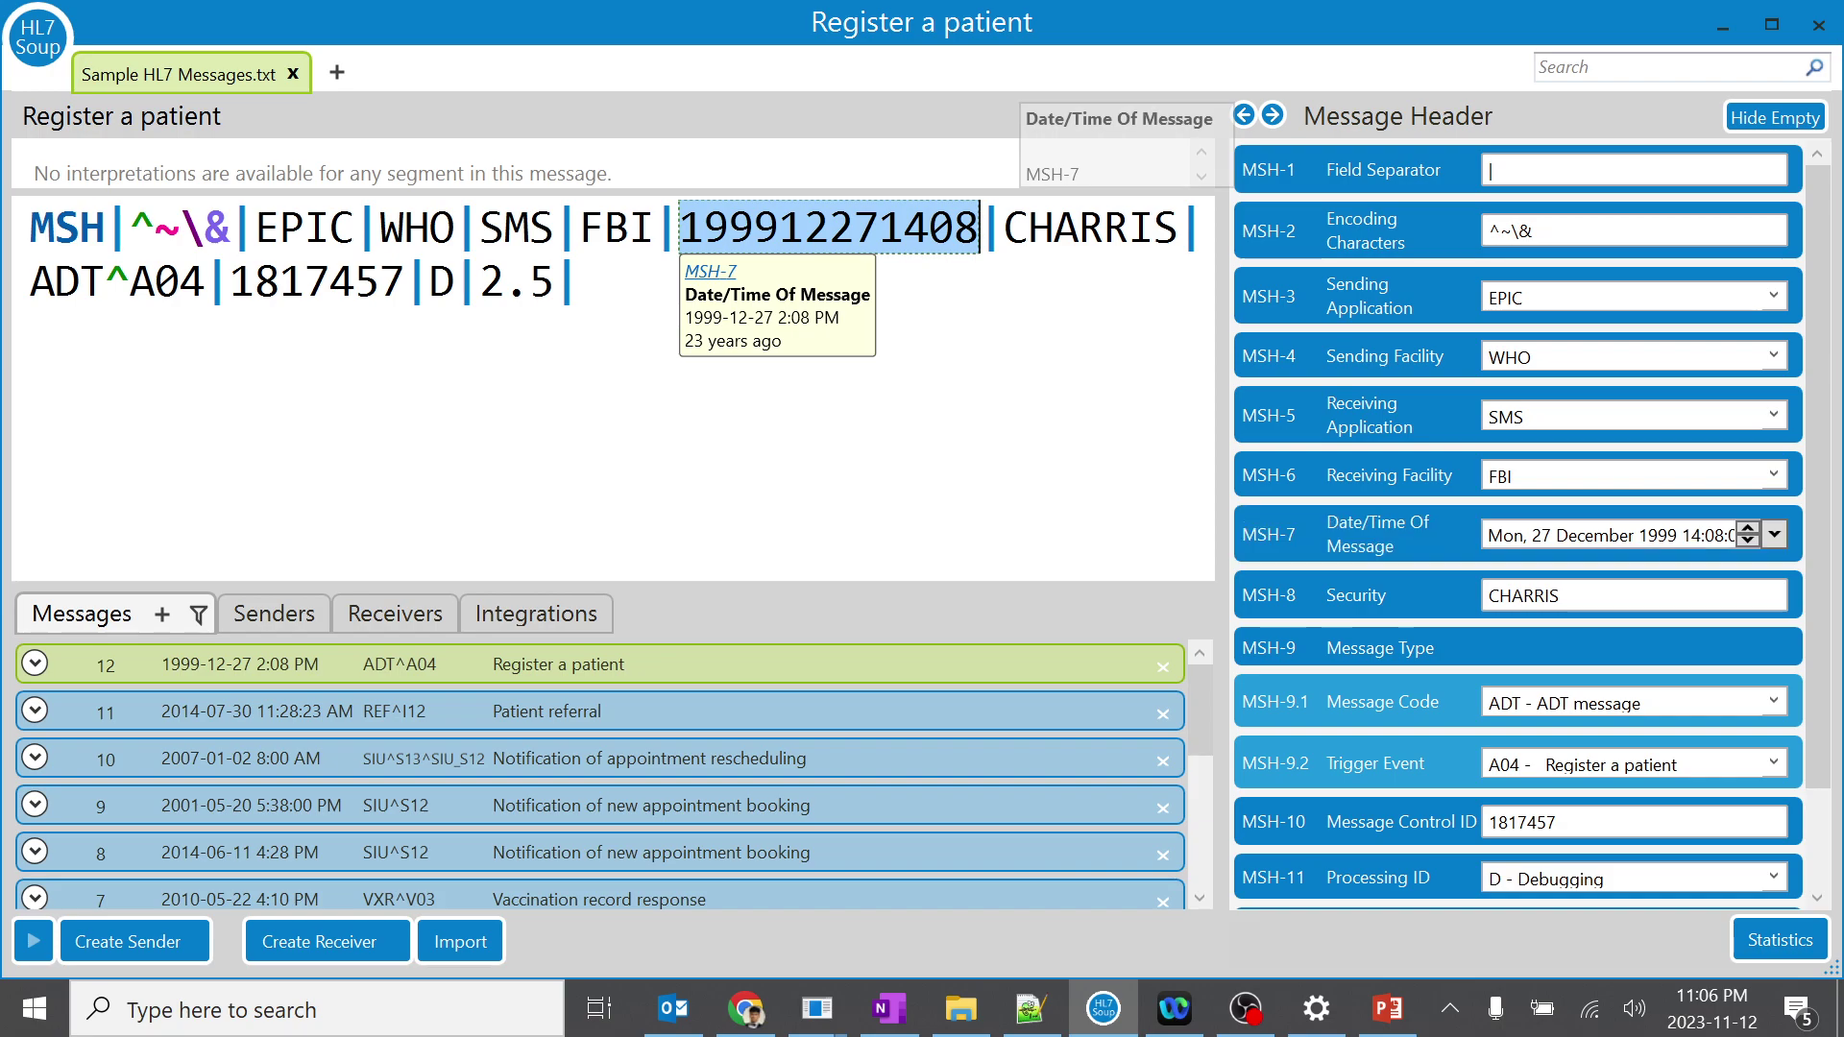
click(1029, 1008)
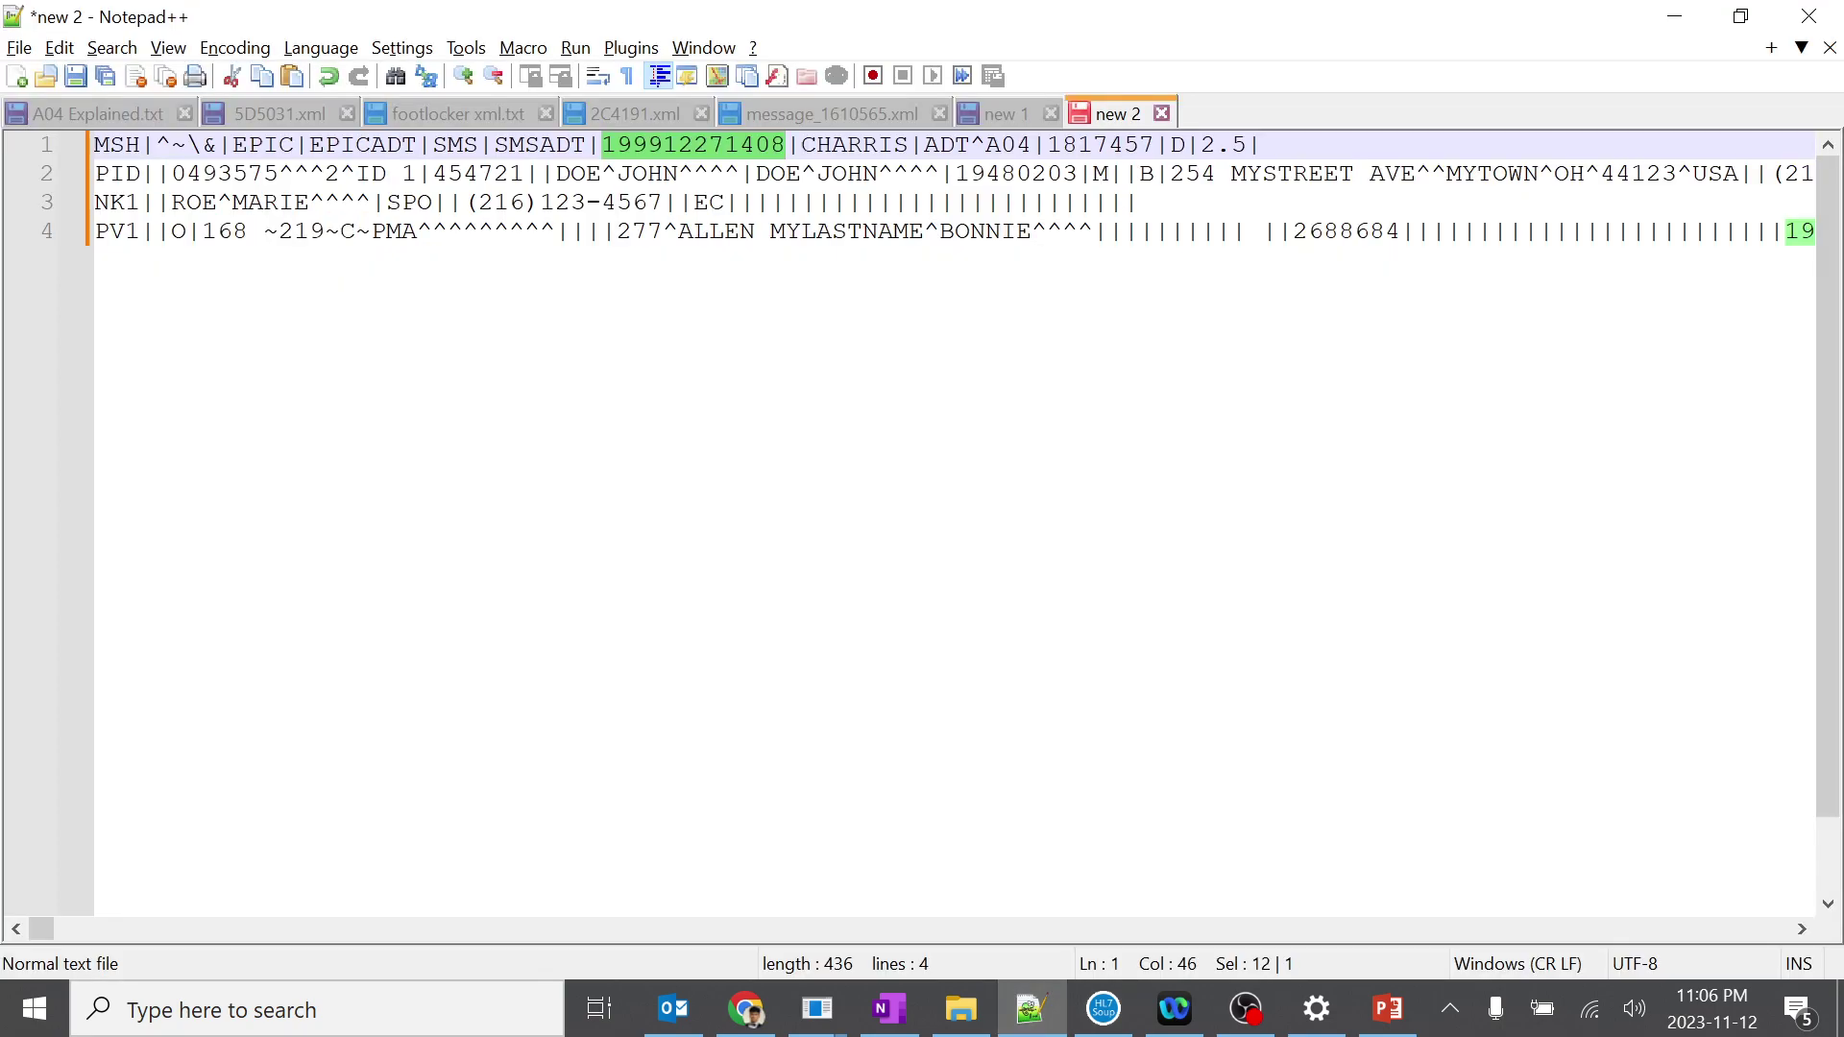
click(789, 150)
key(BackSpace)
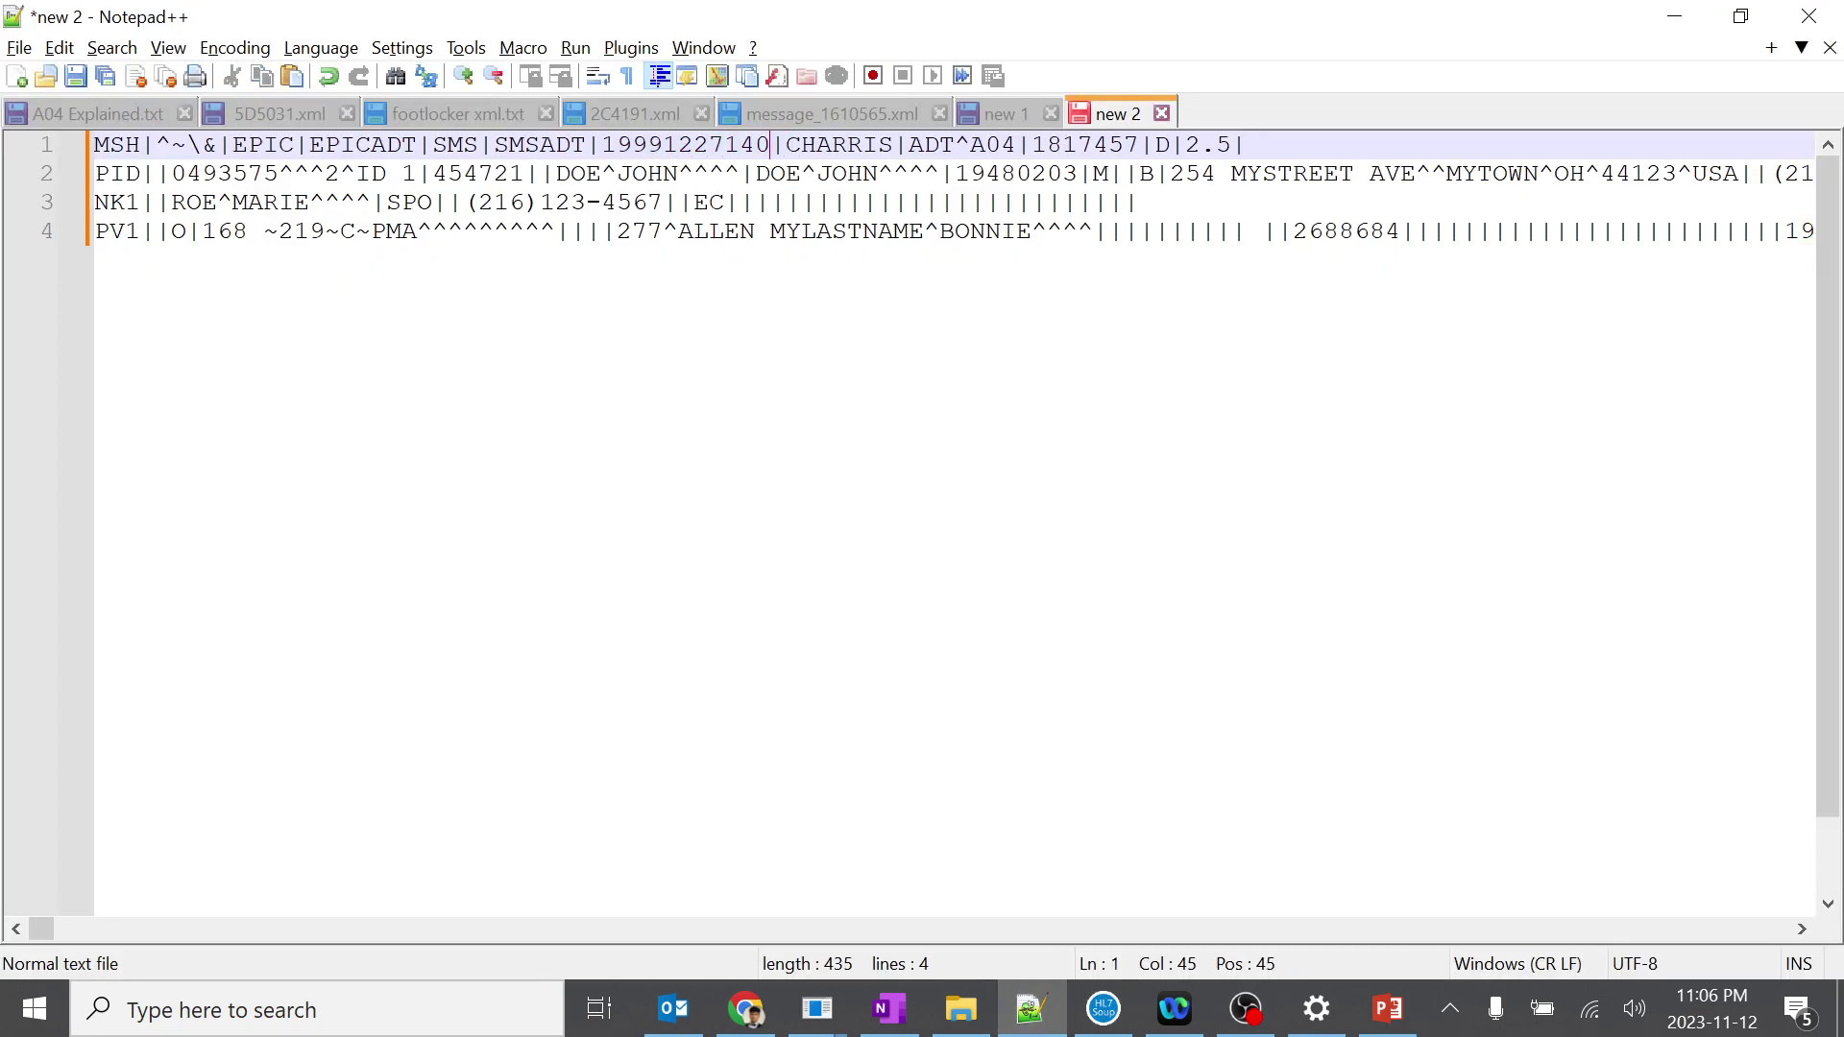
text(9)
Copy the entire edited message from Notepad++ and replace the whole Register a patient message in HL7 Soup with it.
key(ctrl+End)
key(ctrl+a)
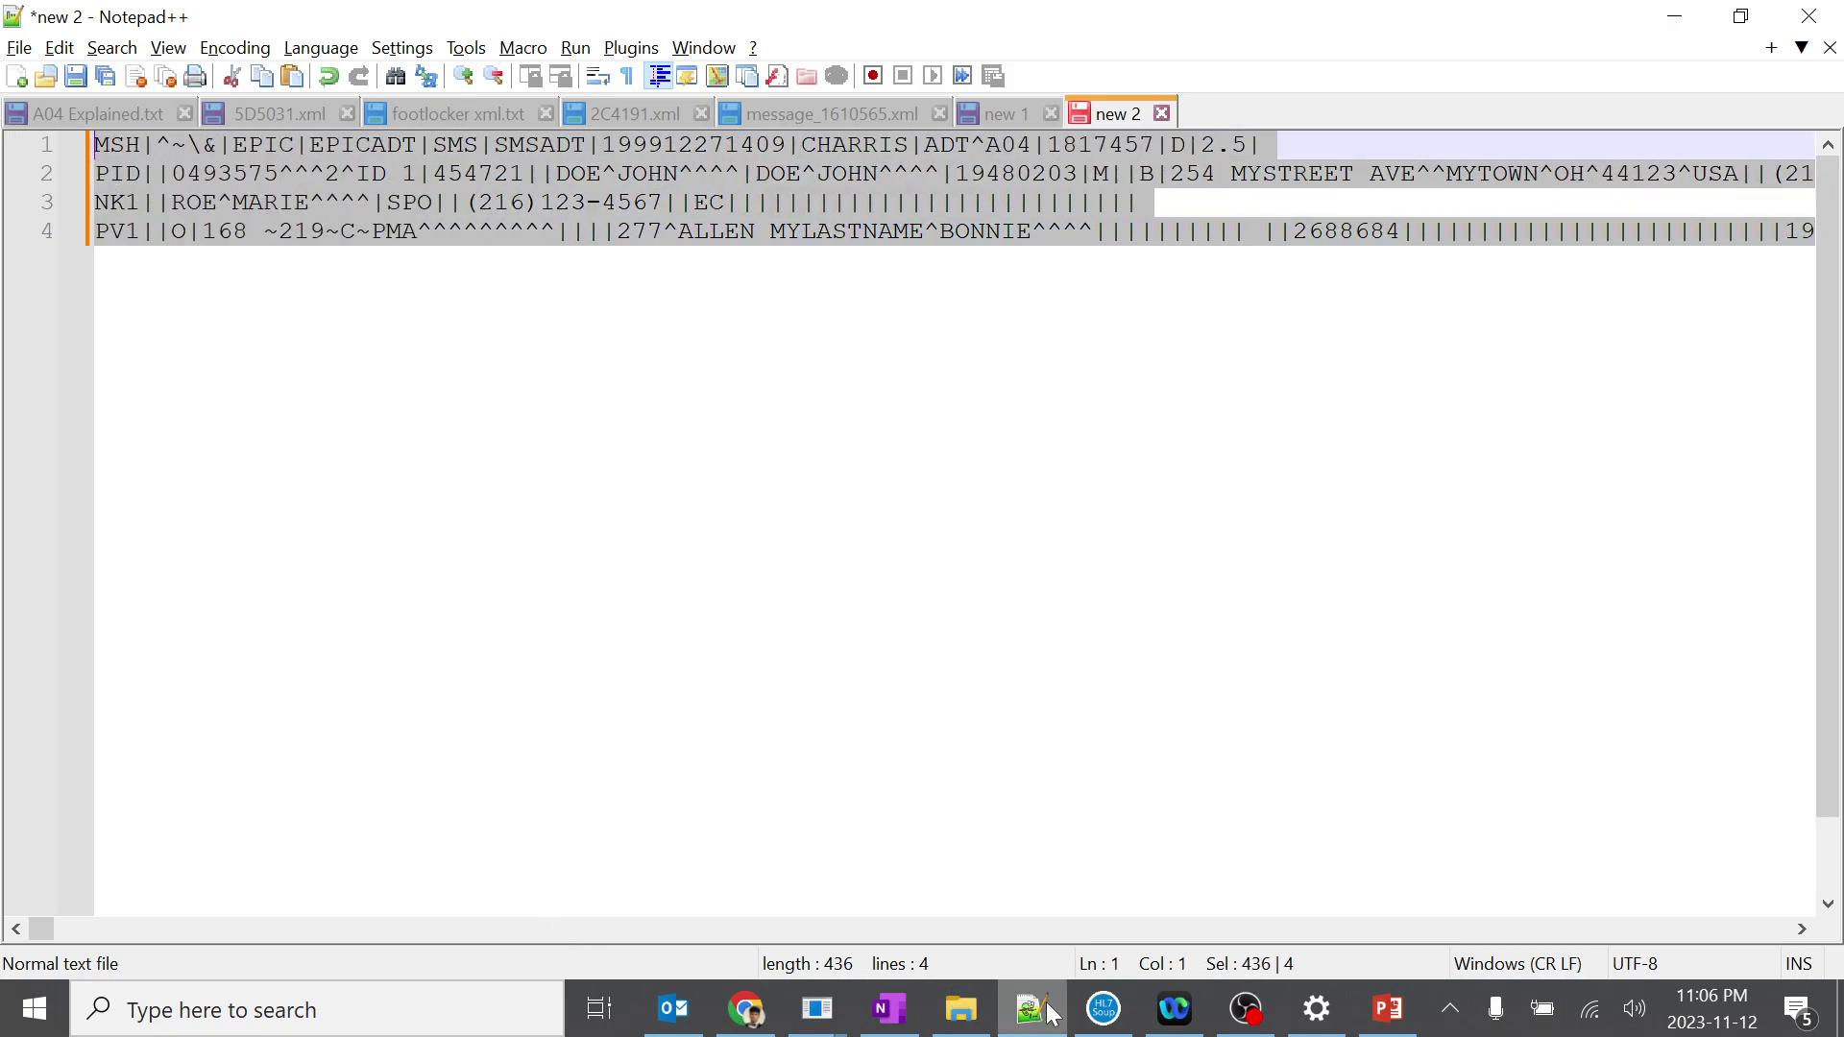
click(1106, 1016)
key(ctrl+End)
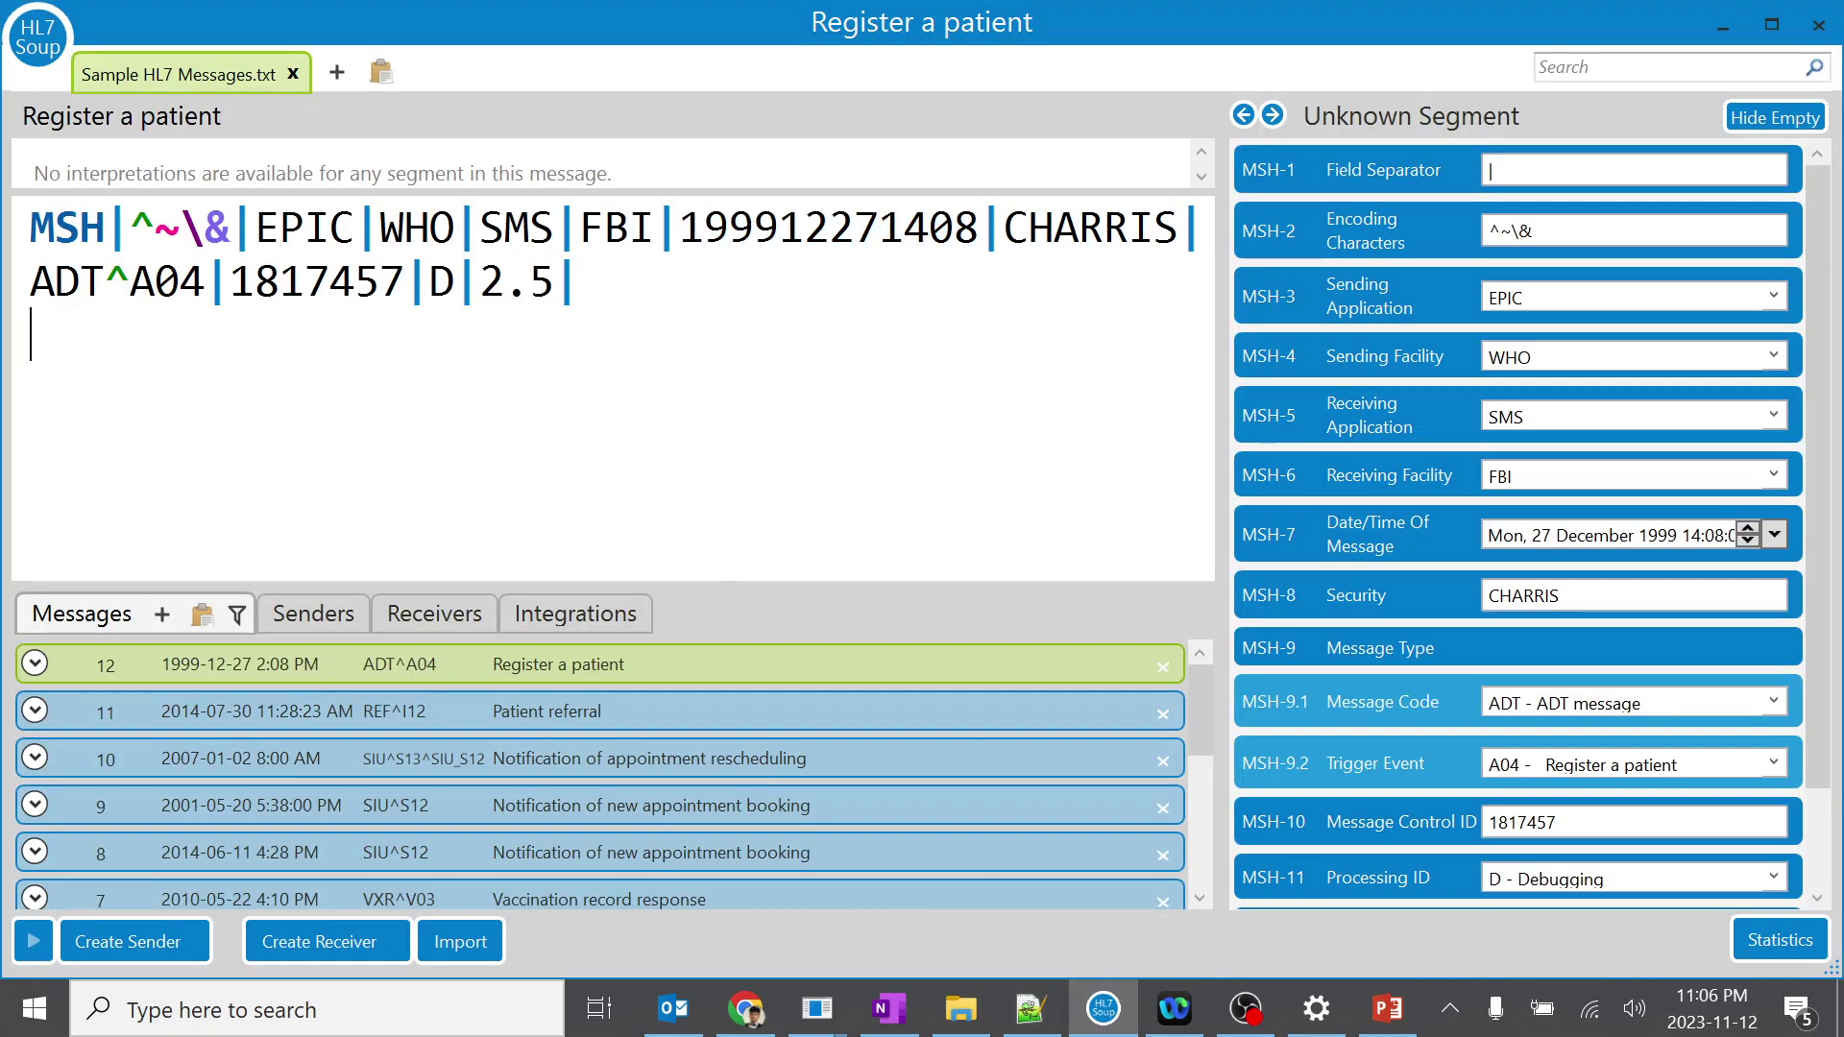
key(ctrl+a)
key(ctrl+v)
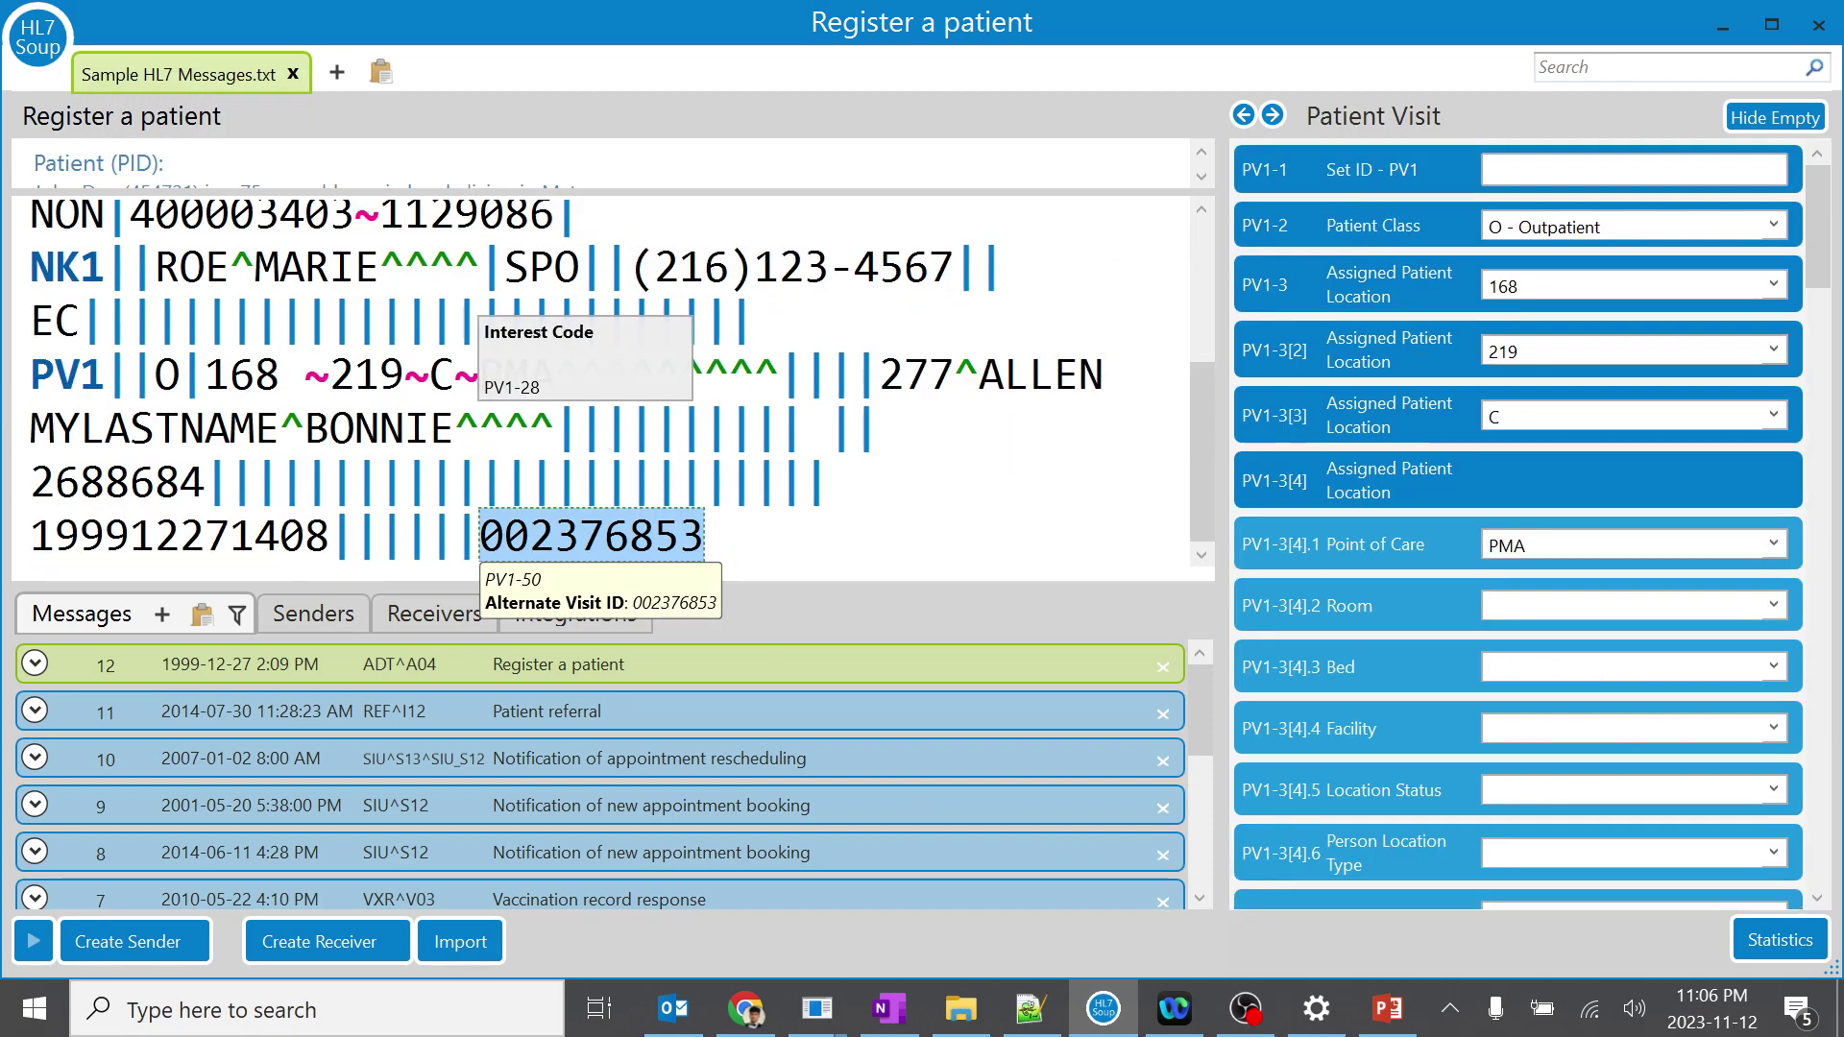
Examine the MSH-7 date/time of the replaced message in the raw text and in the Message Header fields.
scroll(715, 317, up, 2)
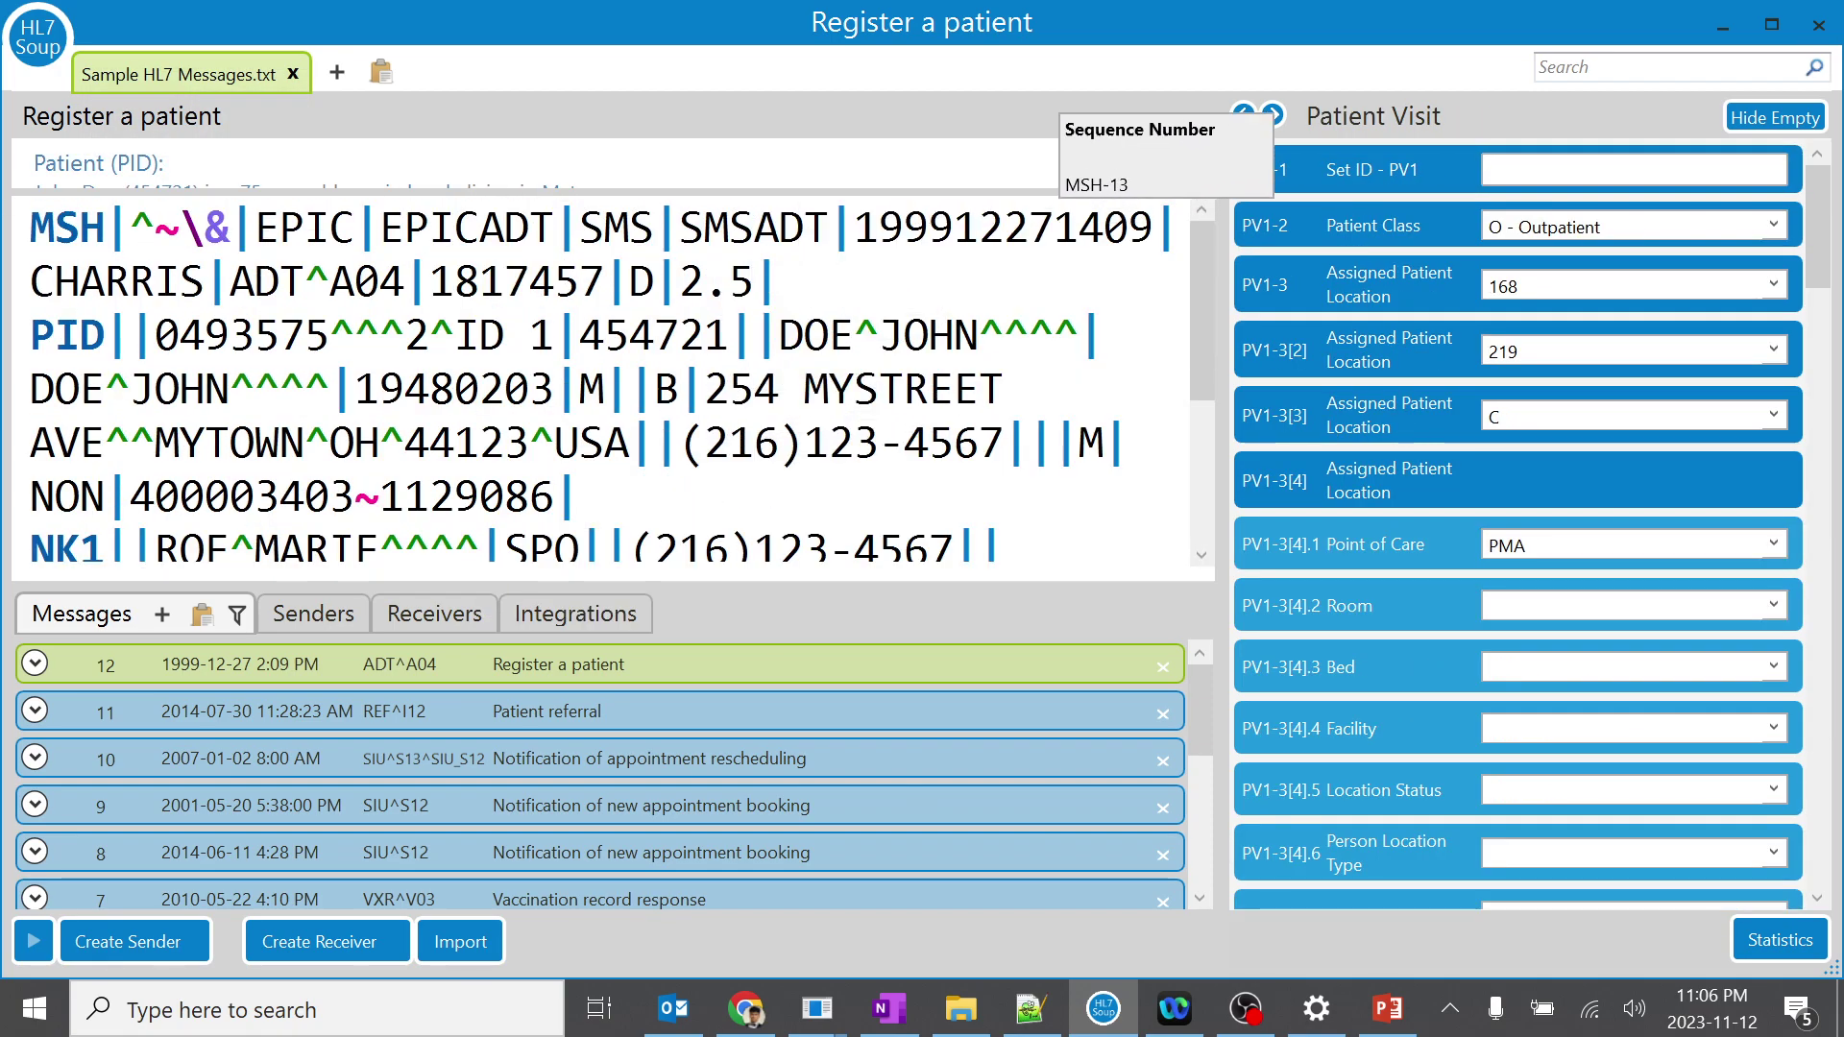
click(1029, 227)
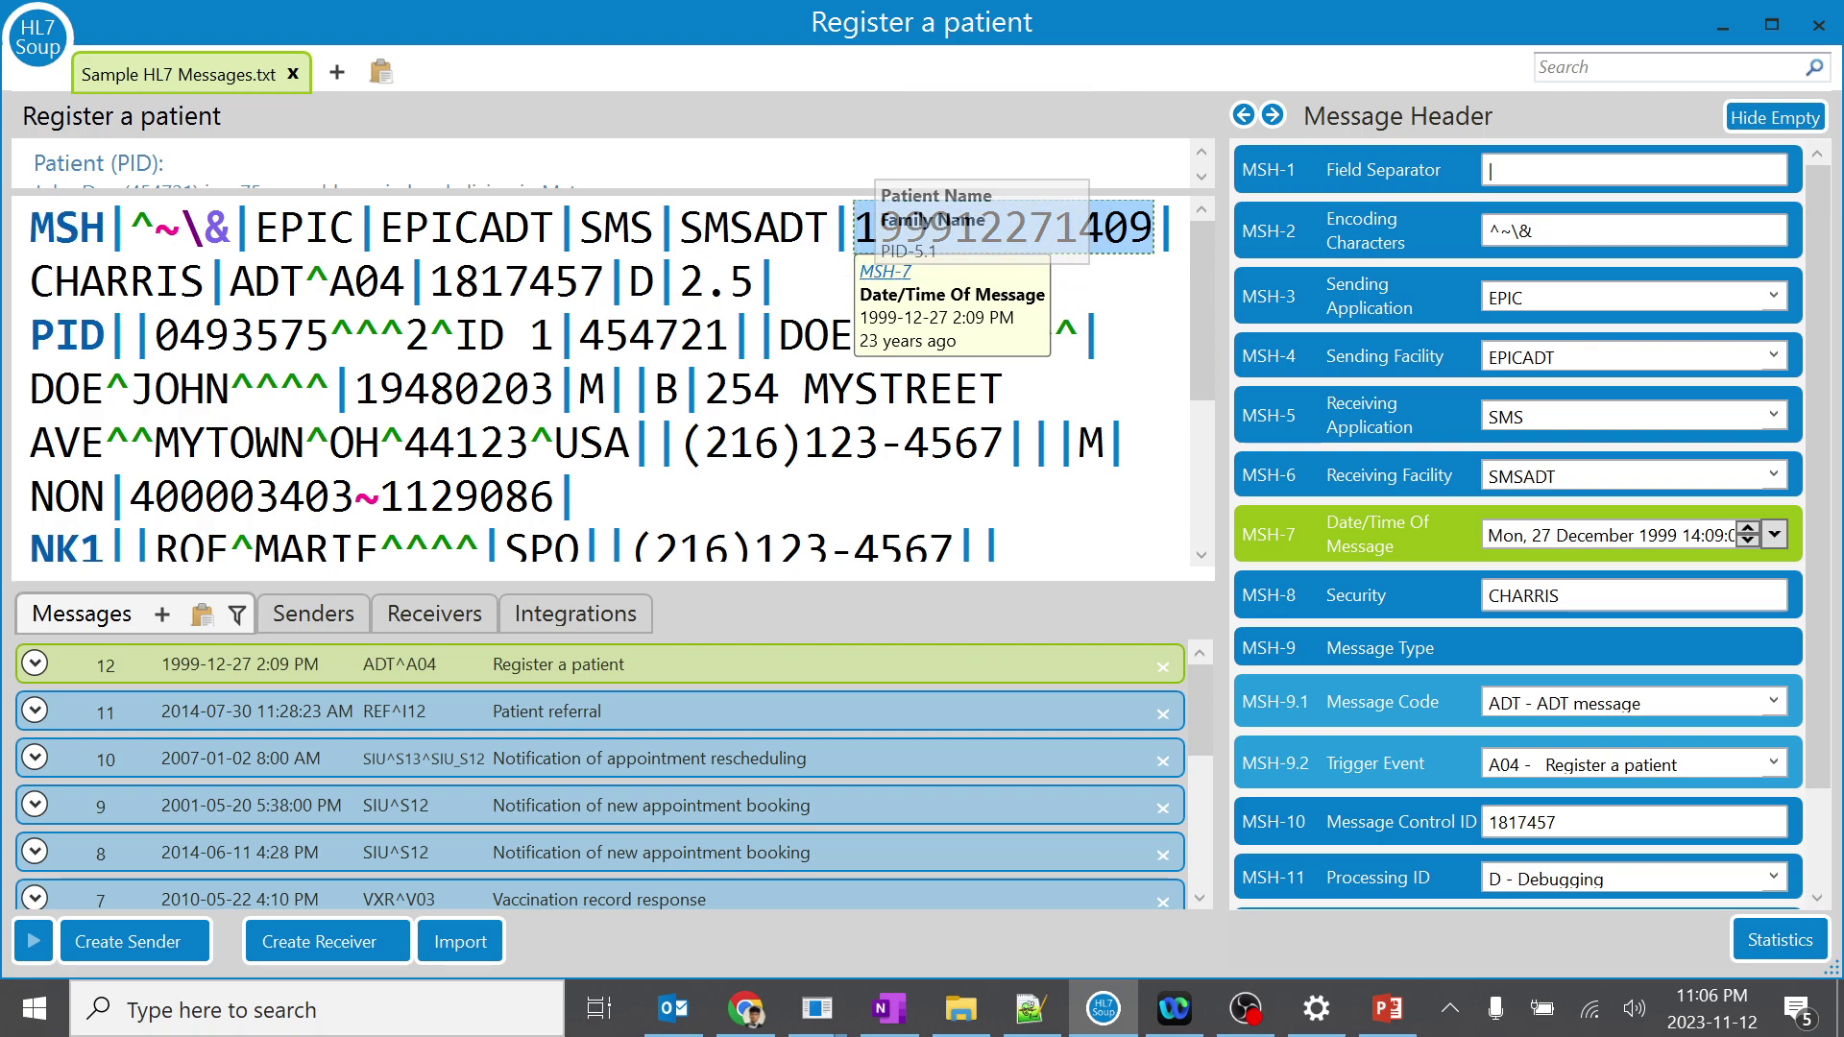
scroll(1448, 308, down, 1)
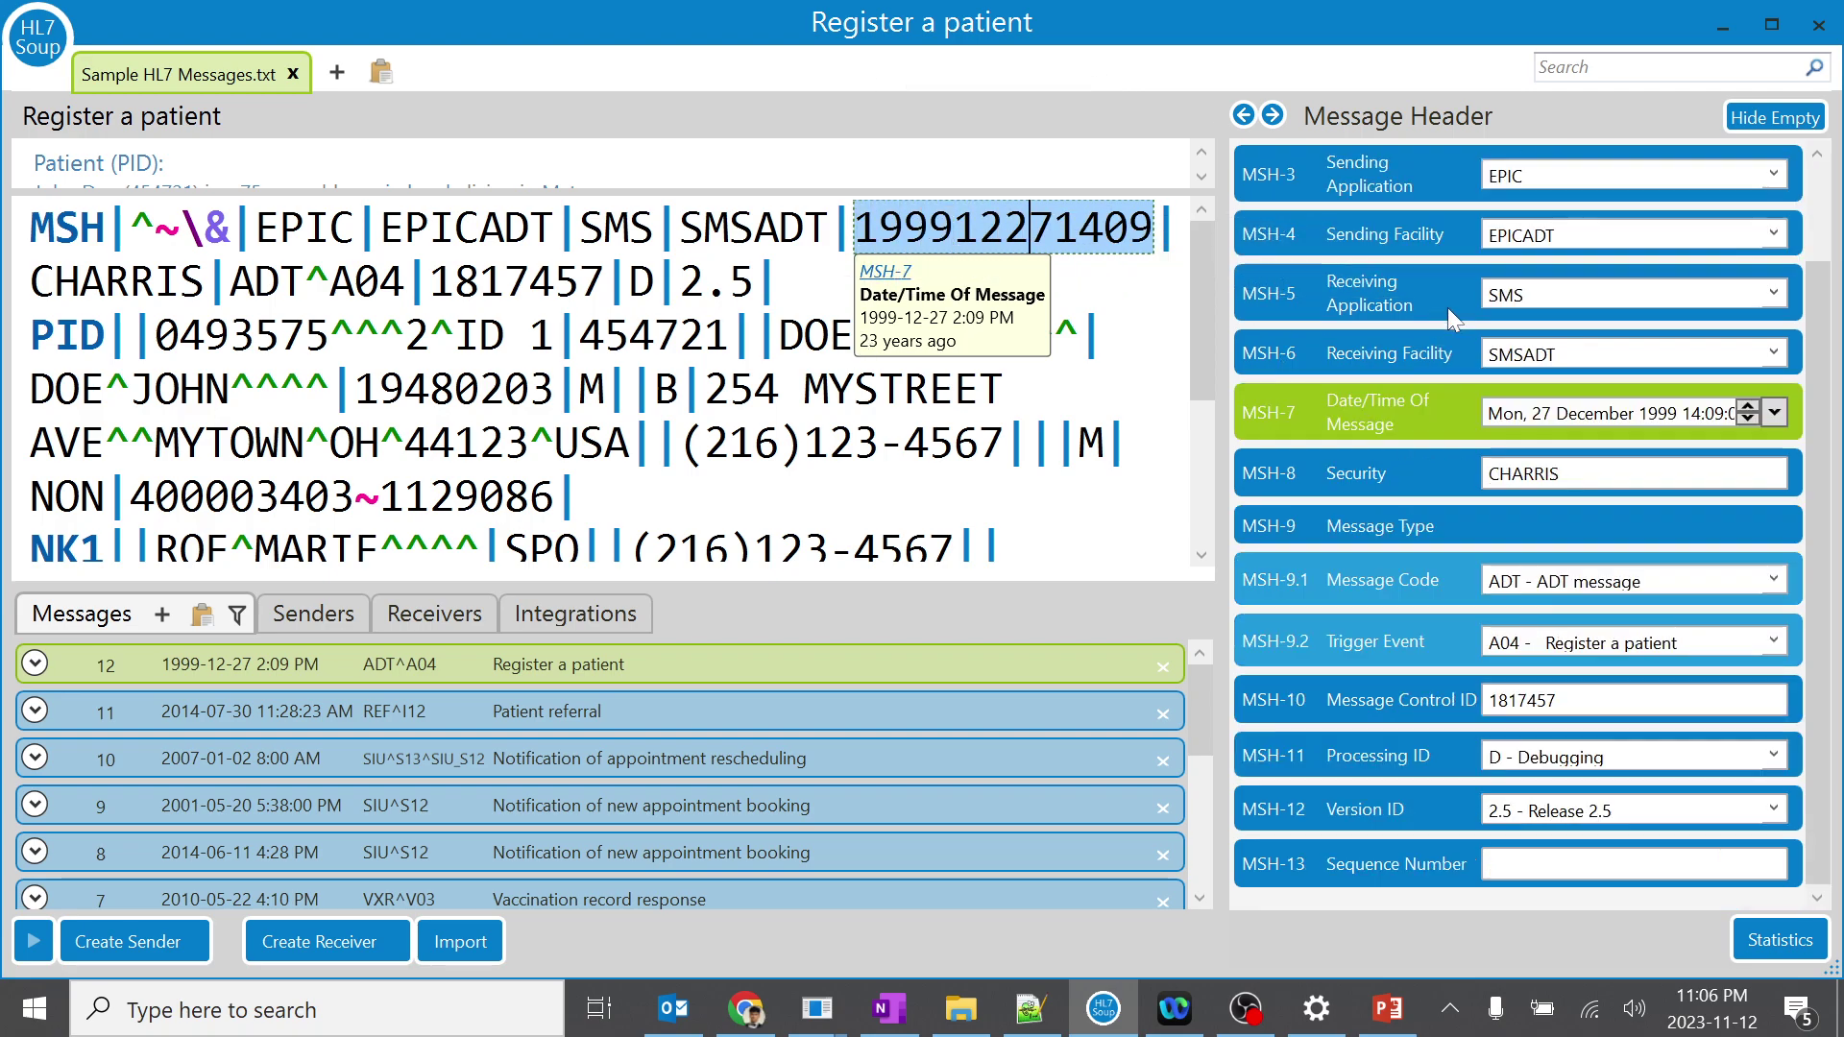